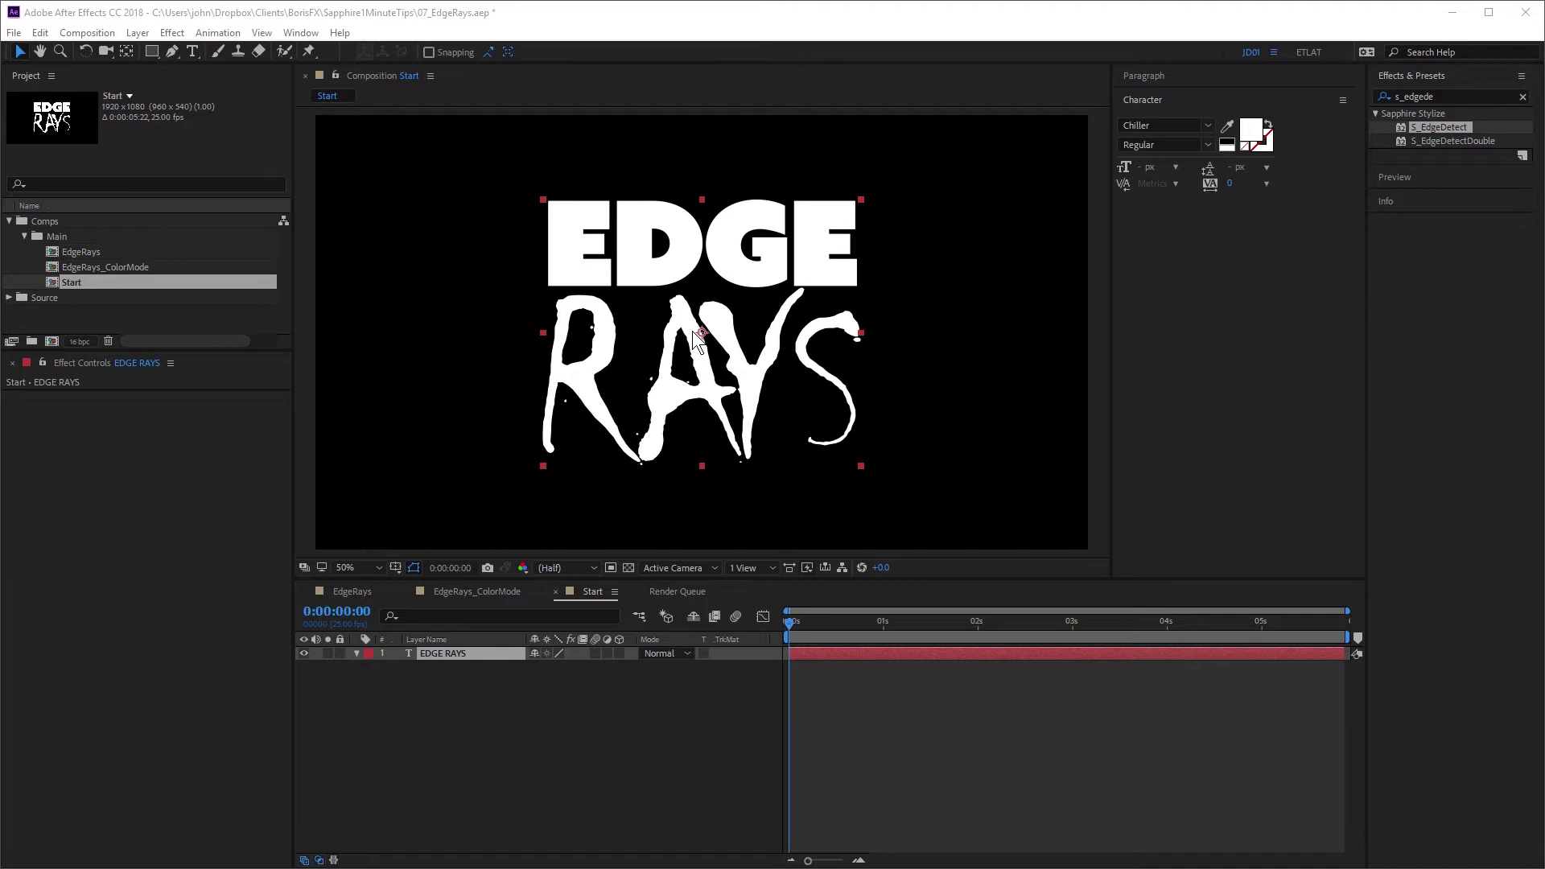
- Search Effects & Presets for s_edgerays and apply S_EdgeRays to the EDGE RAYS layer
click(1441, 94)
key(BackSpace)
key(BackSpace)
key(BackSpace)
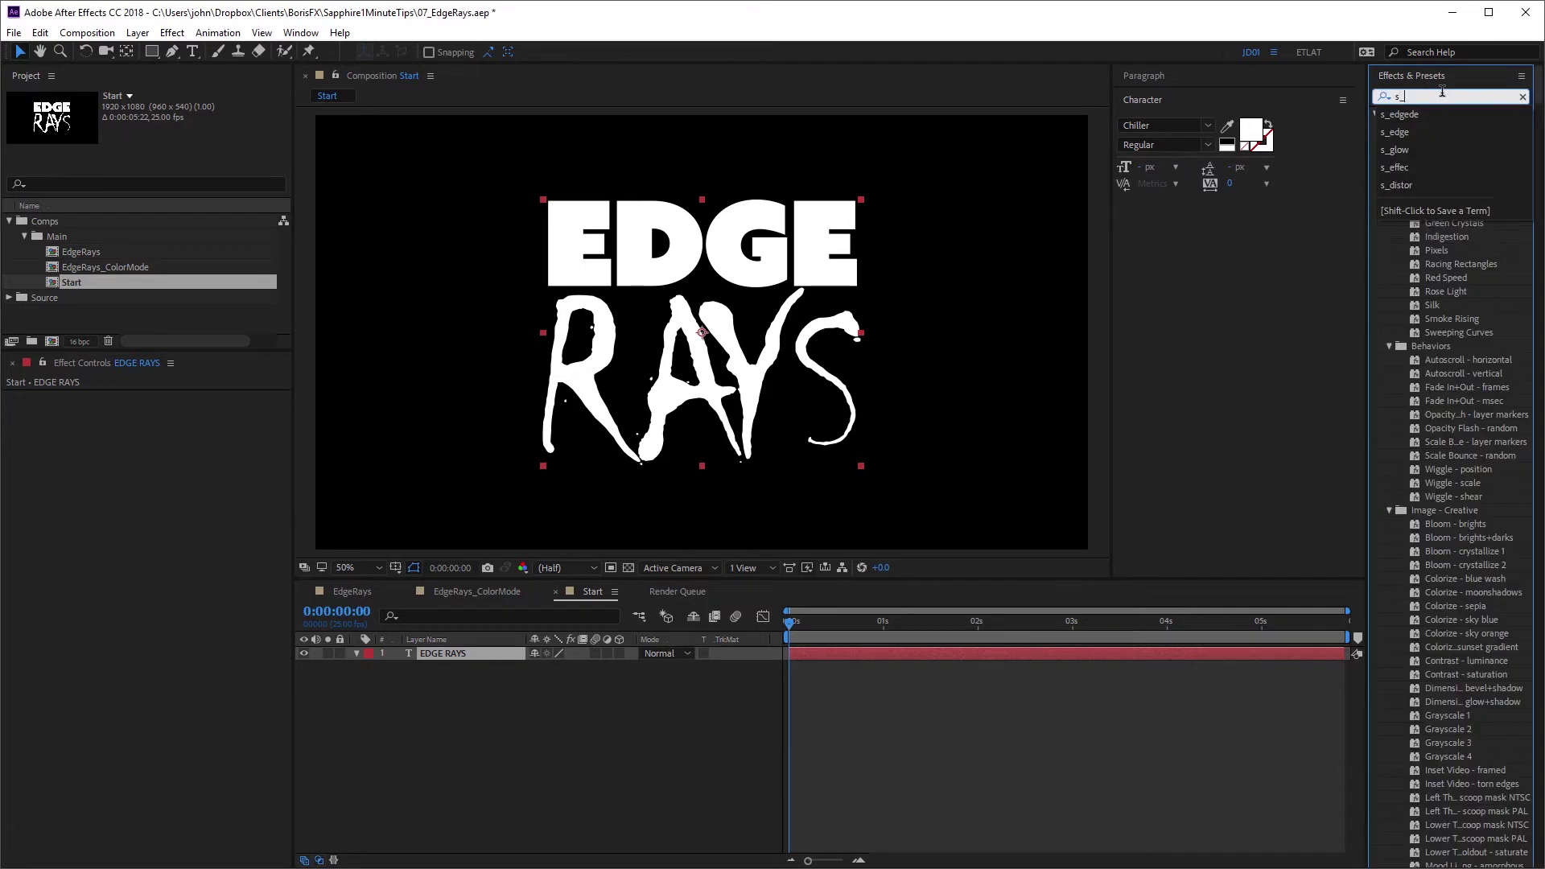
text(edge)
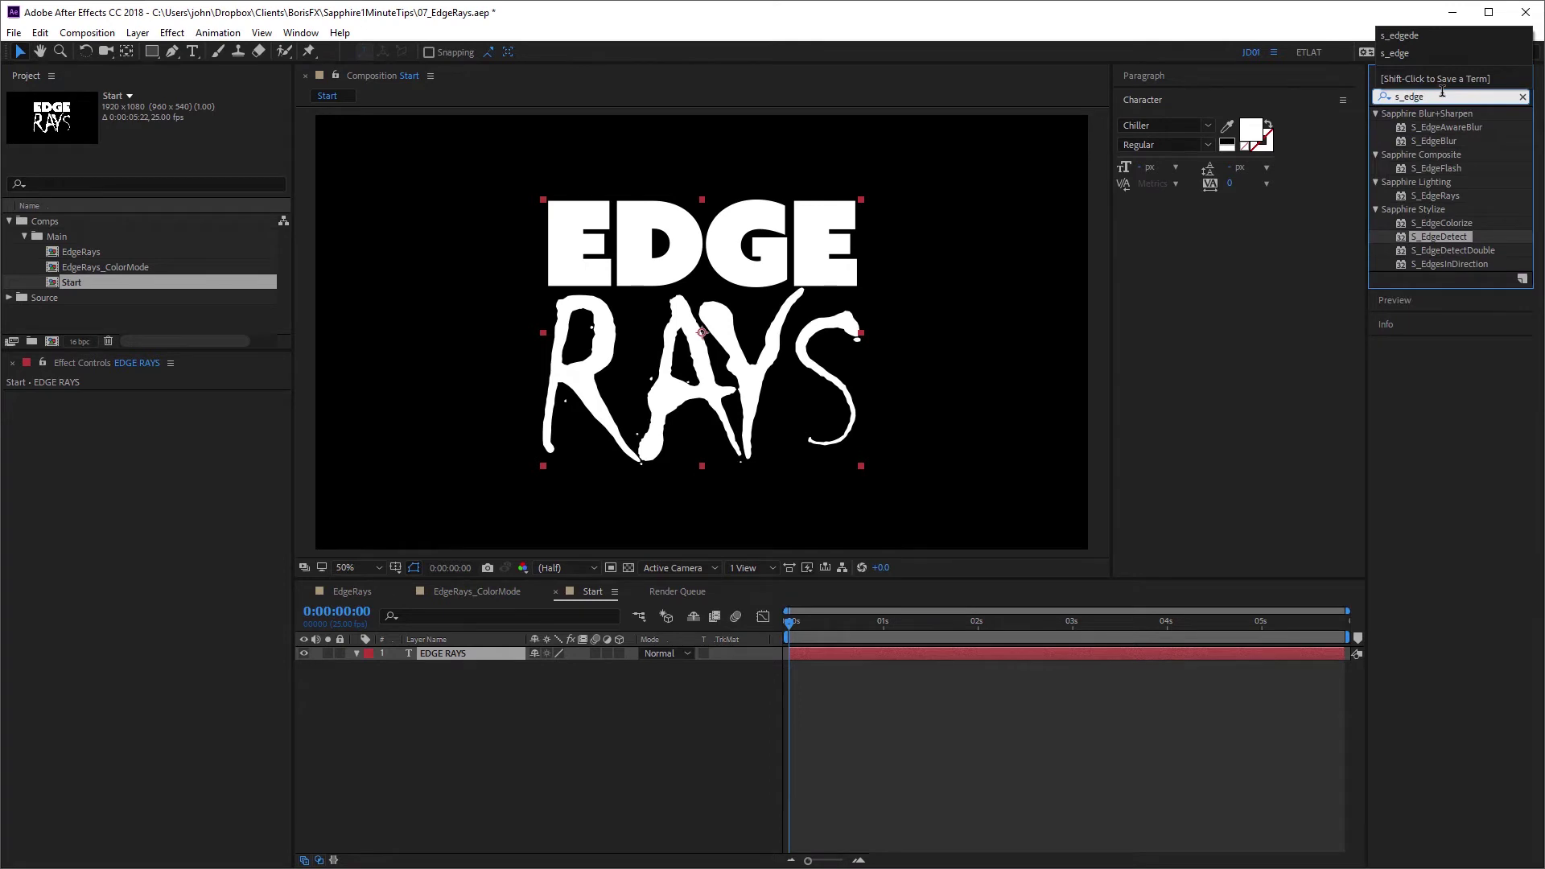
text(r)
double_click(1438, 129)
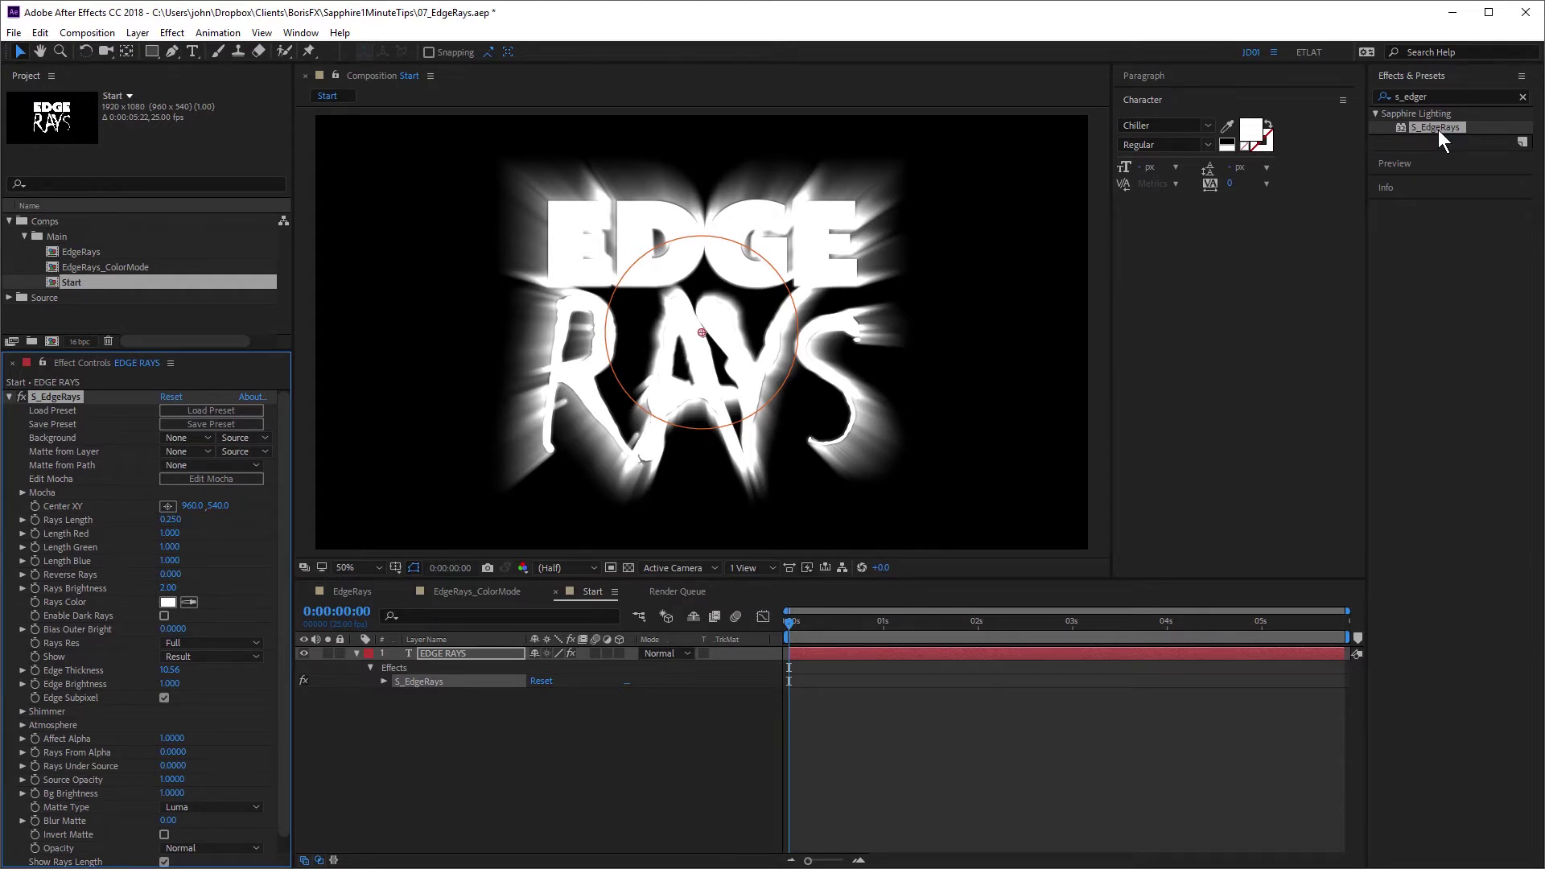
- Lengthen the rays considerably and colour them blue (#397CCE)
click(171, 519)
text(8)
key(Return)
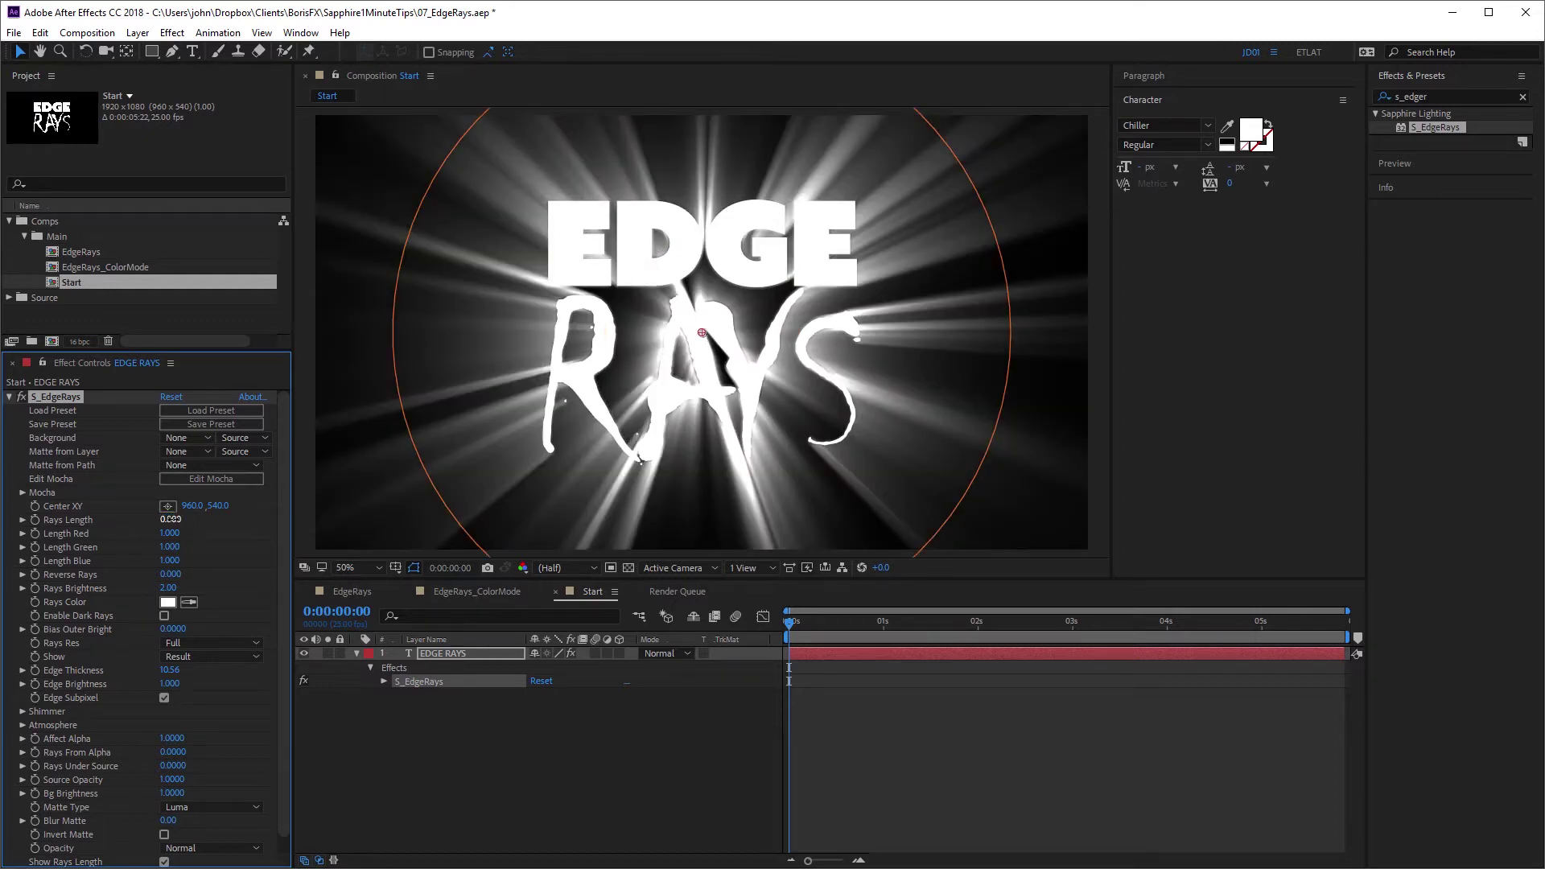
click(167, 602)
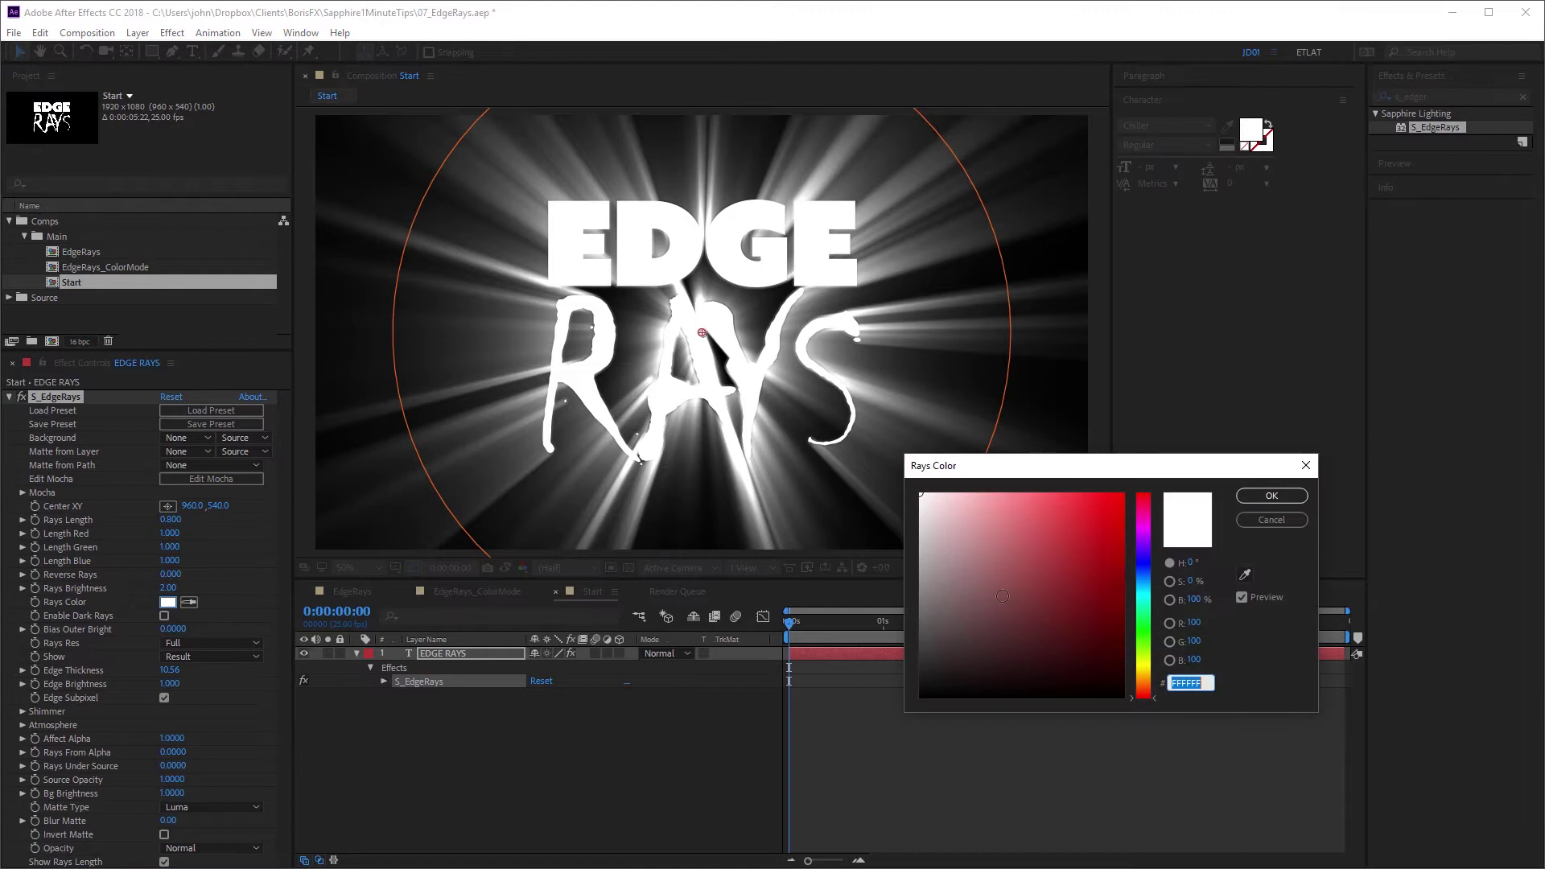
click(1141, 575)
drag(1077, 524, 1067, 531)
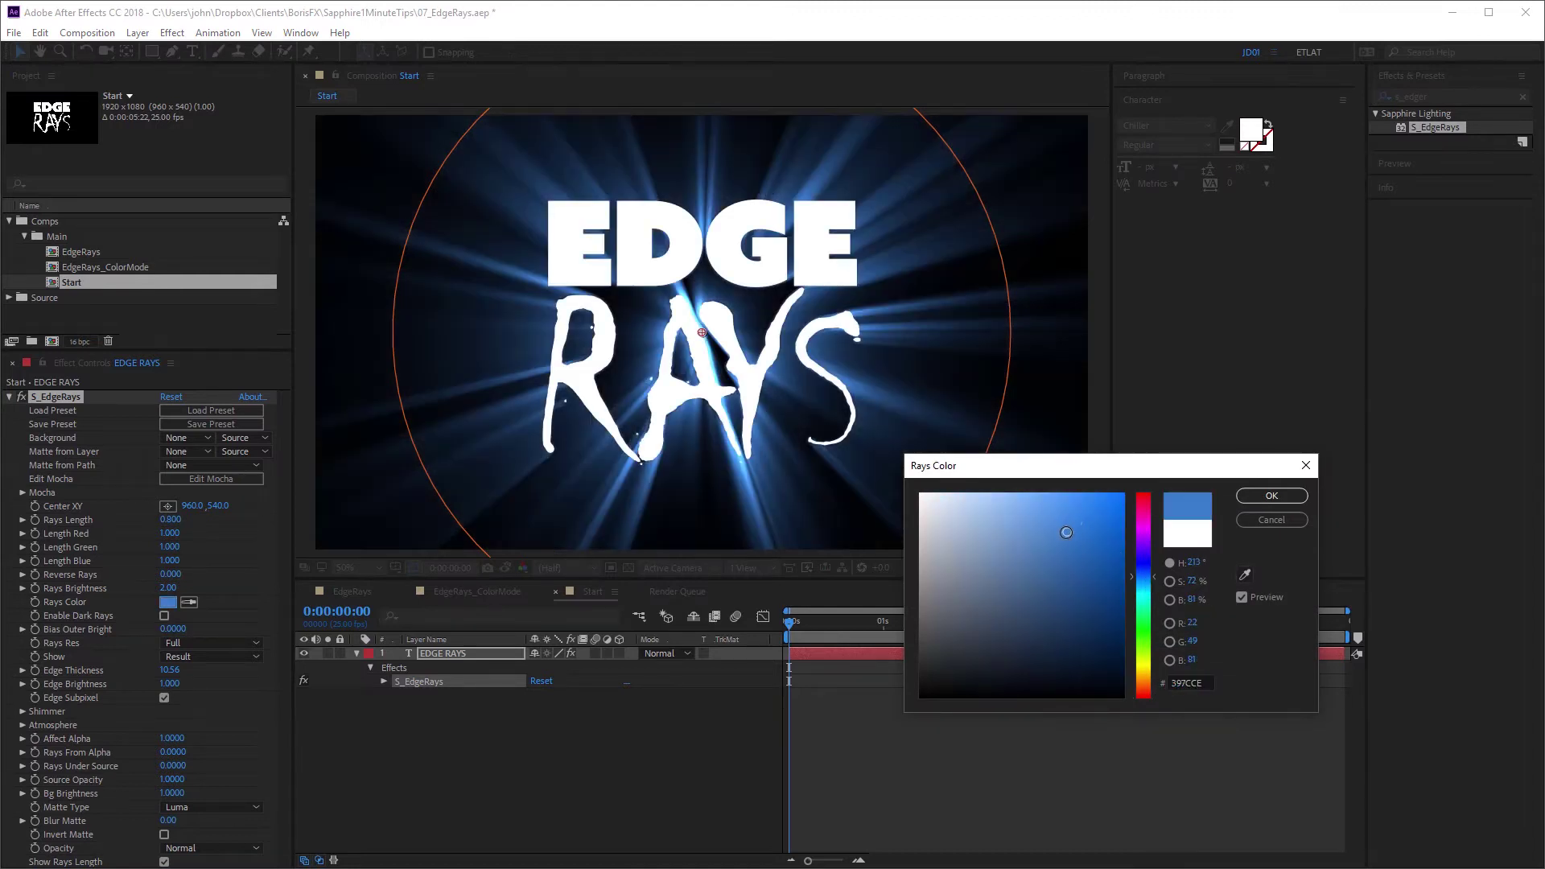
click(1265, 490)
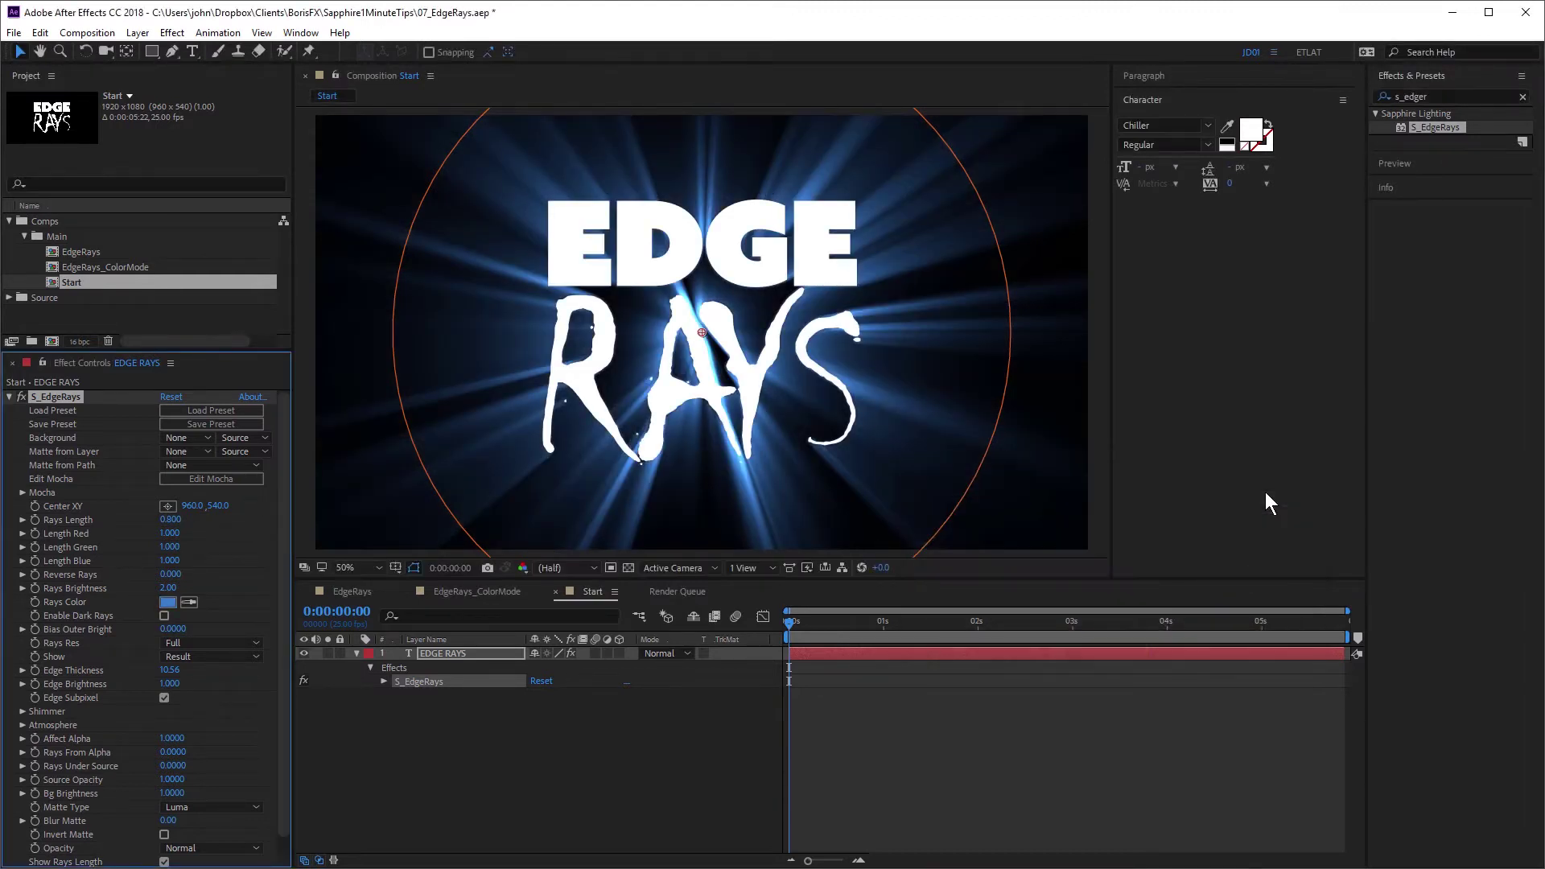
- Set Rays Brightness to 2.5 and Edge Thickness to 0
click(170, 587)
text(2)
key(Return)
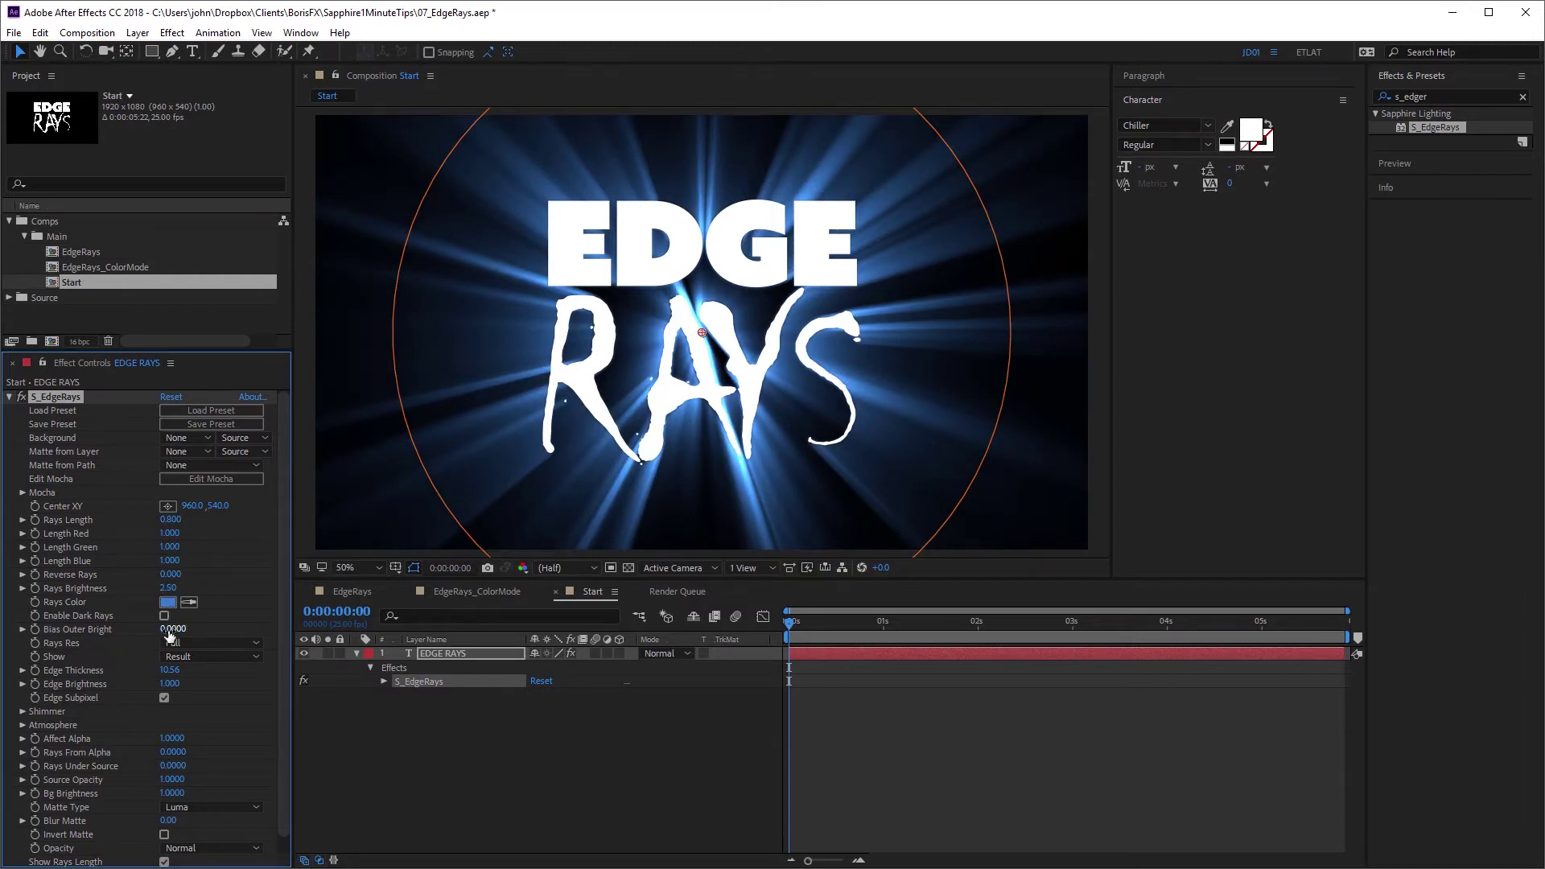
click(170, 671)
text(0)
key(Return)
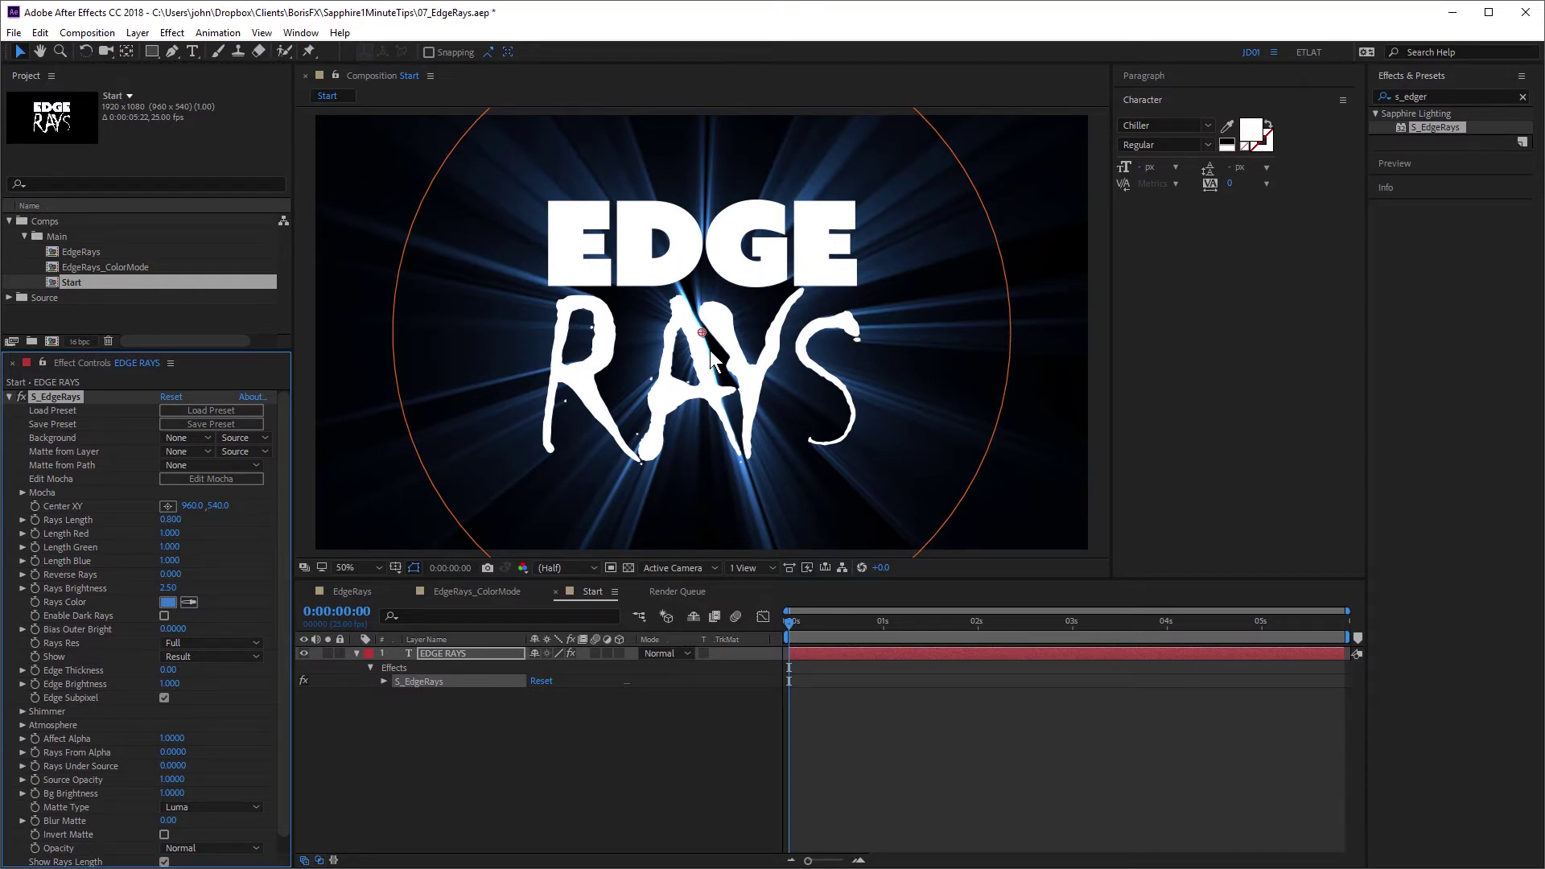
- Make EDGE RAYS a 3D layer and add a point light positioned over the letters
click(619, 652)
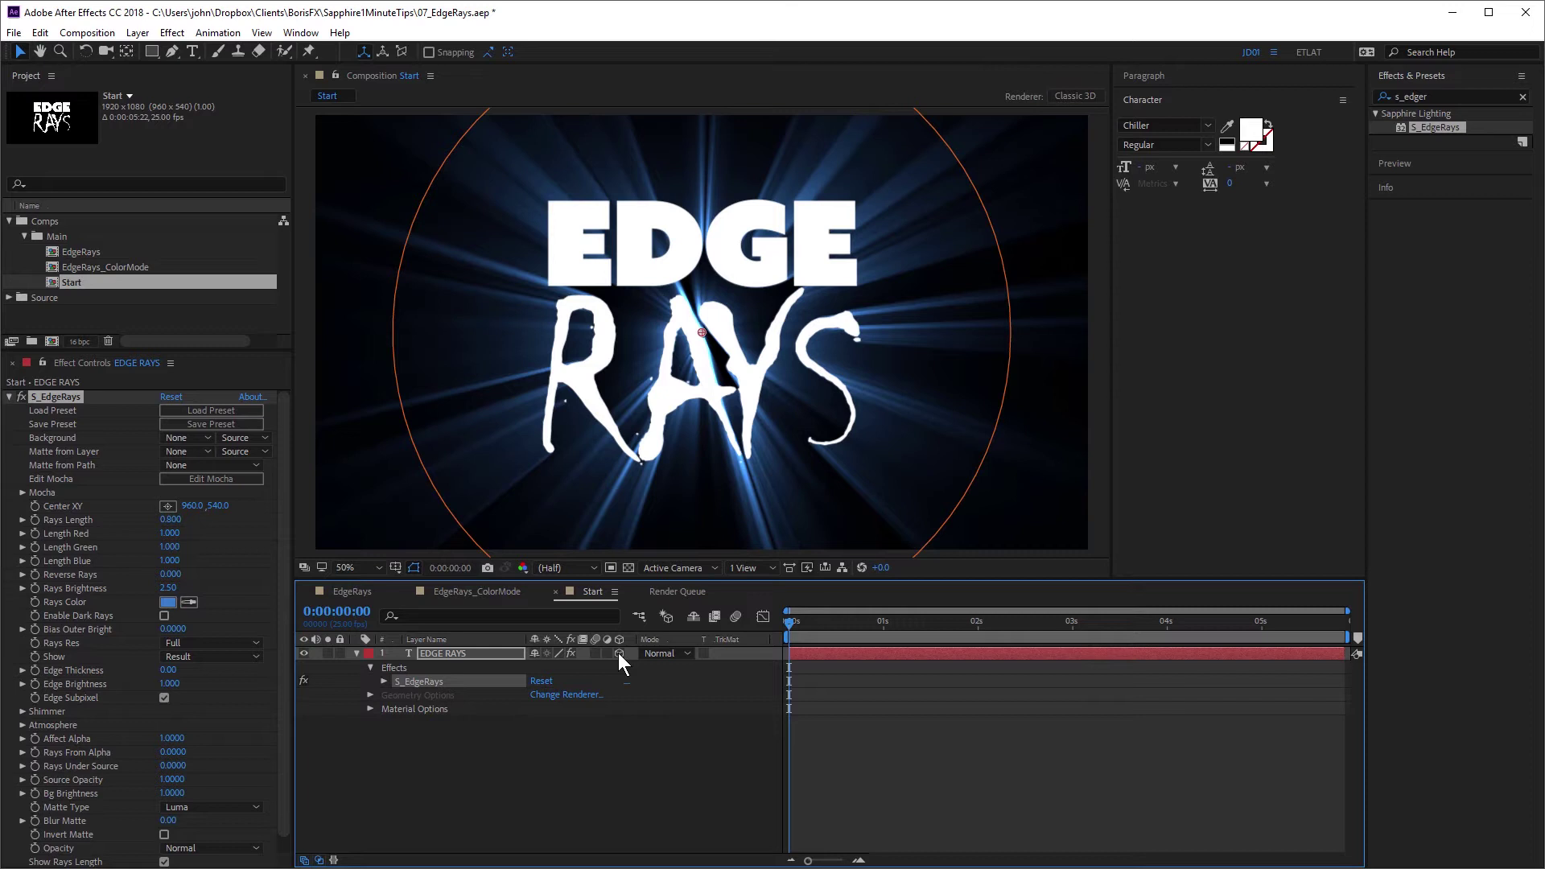
key(ctrl+alt+shift+l)
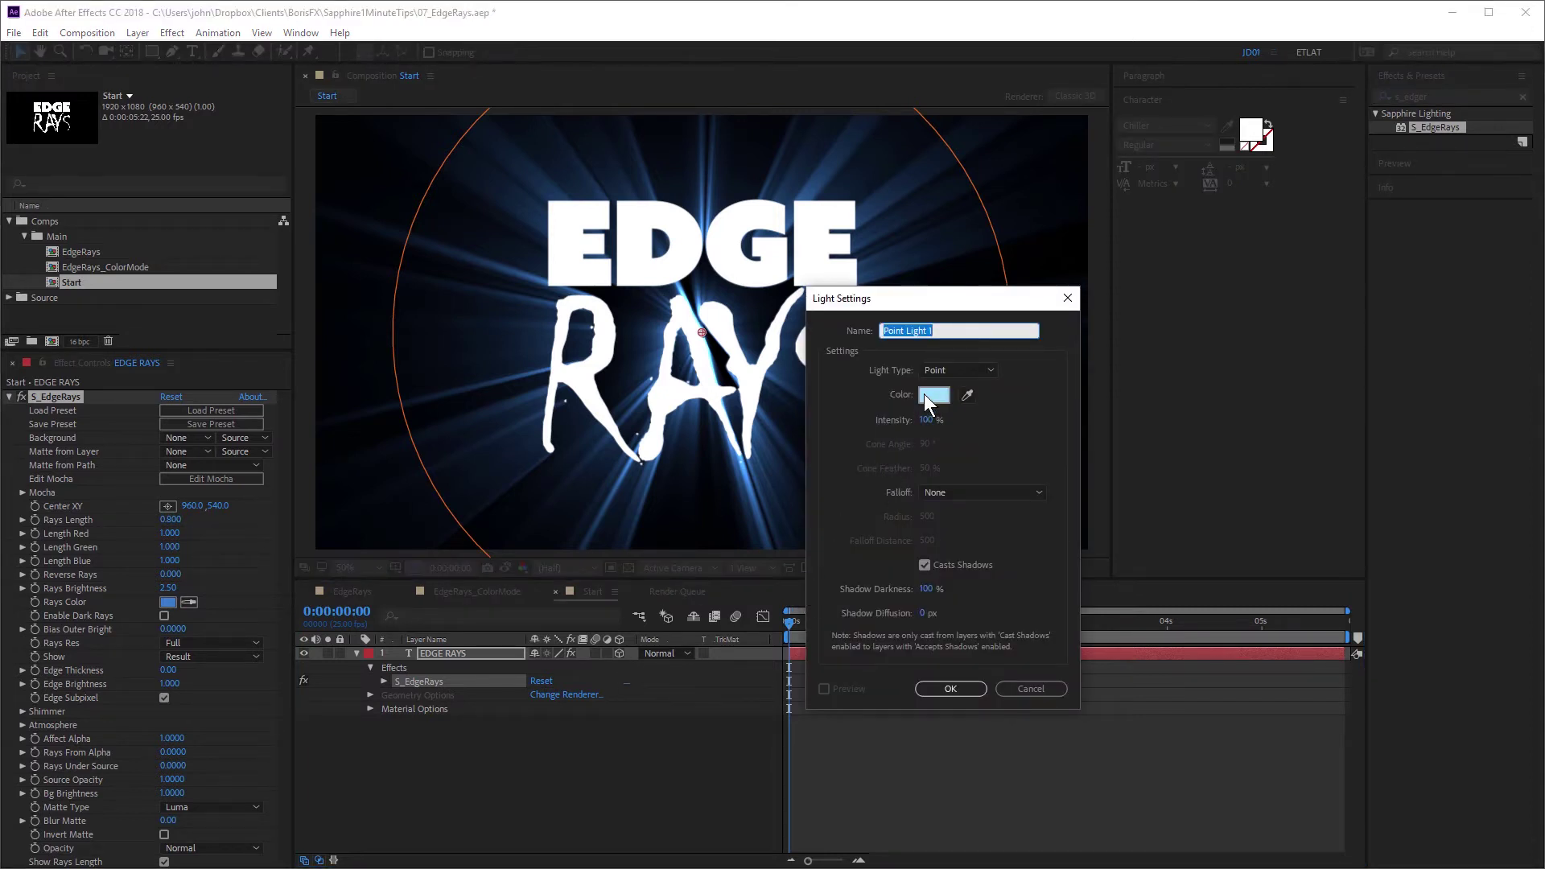
click(949, 688)
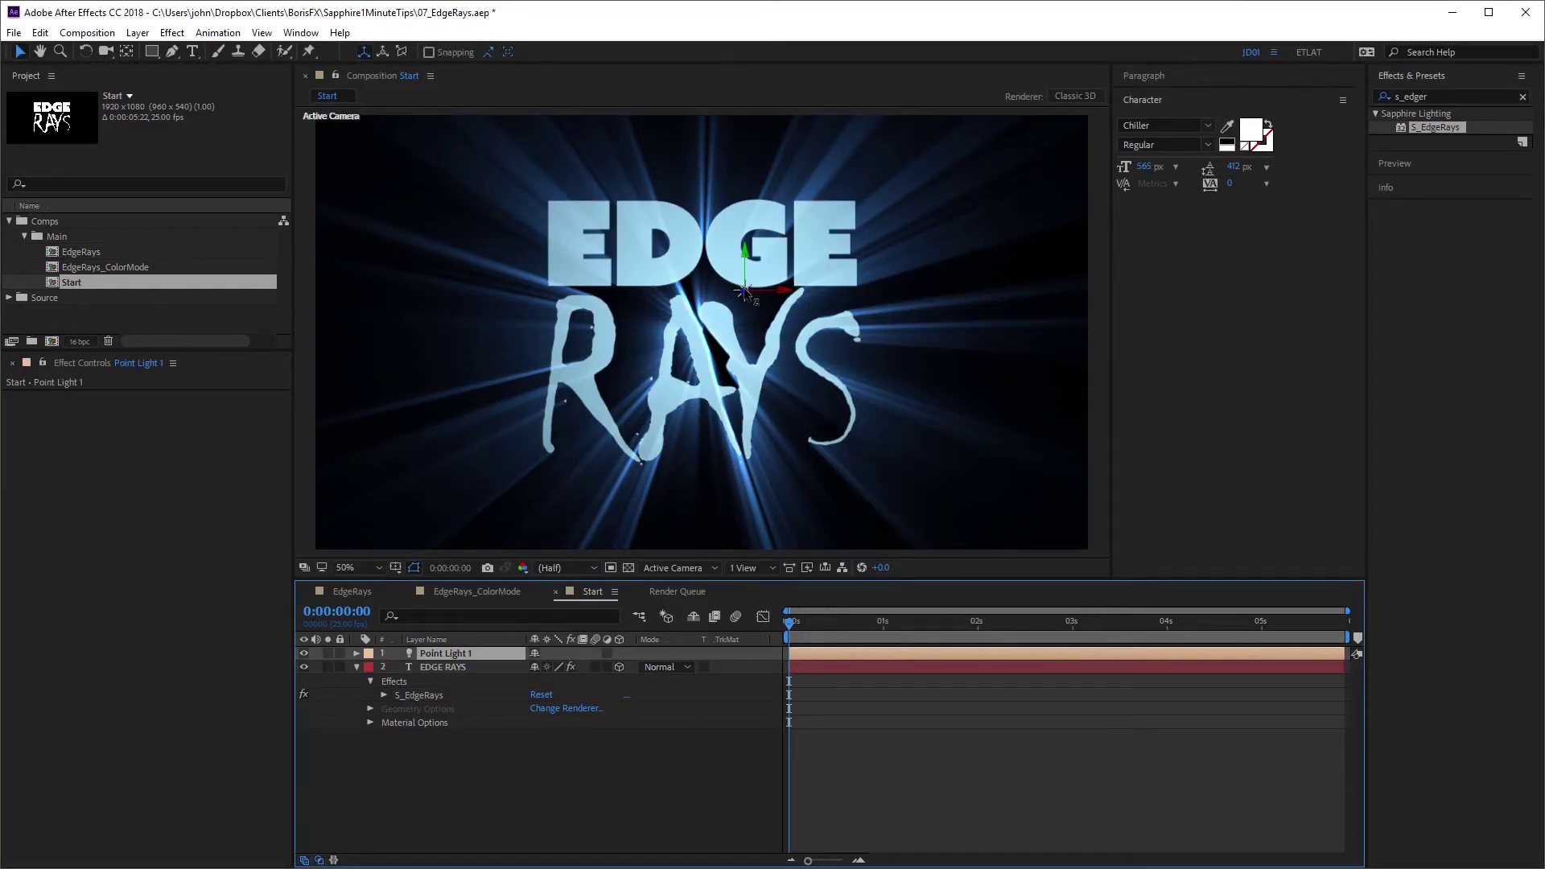
mouse_move(745, 291)
mouse_down()
mouse_move(805, 230)
mouse_move(553, 407)
mouse_up()
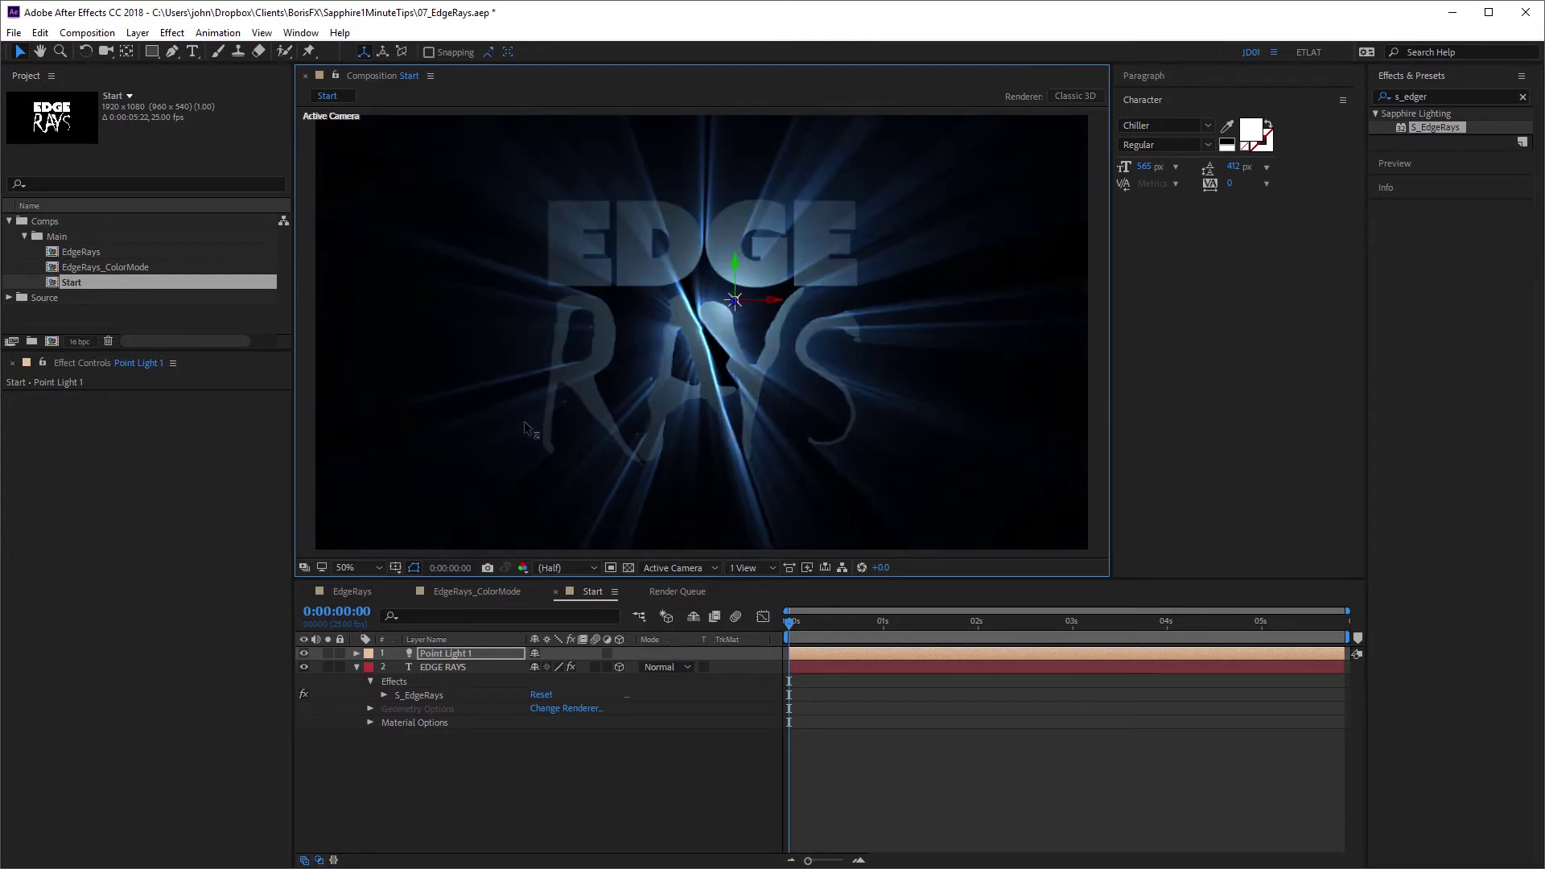
mouse_move(553, 407)
mouse_down()
mouse_move(537, 430)
mouse_move(578, 409)
mouse_up()
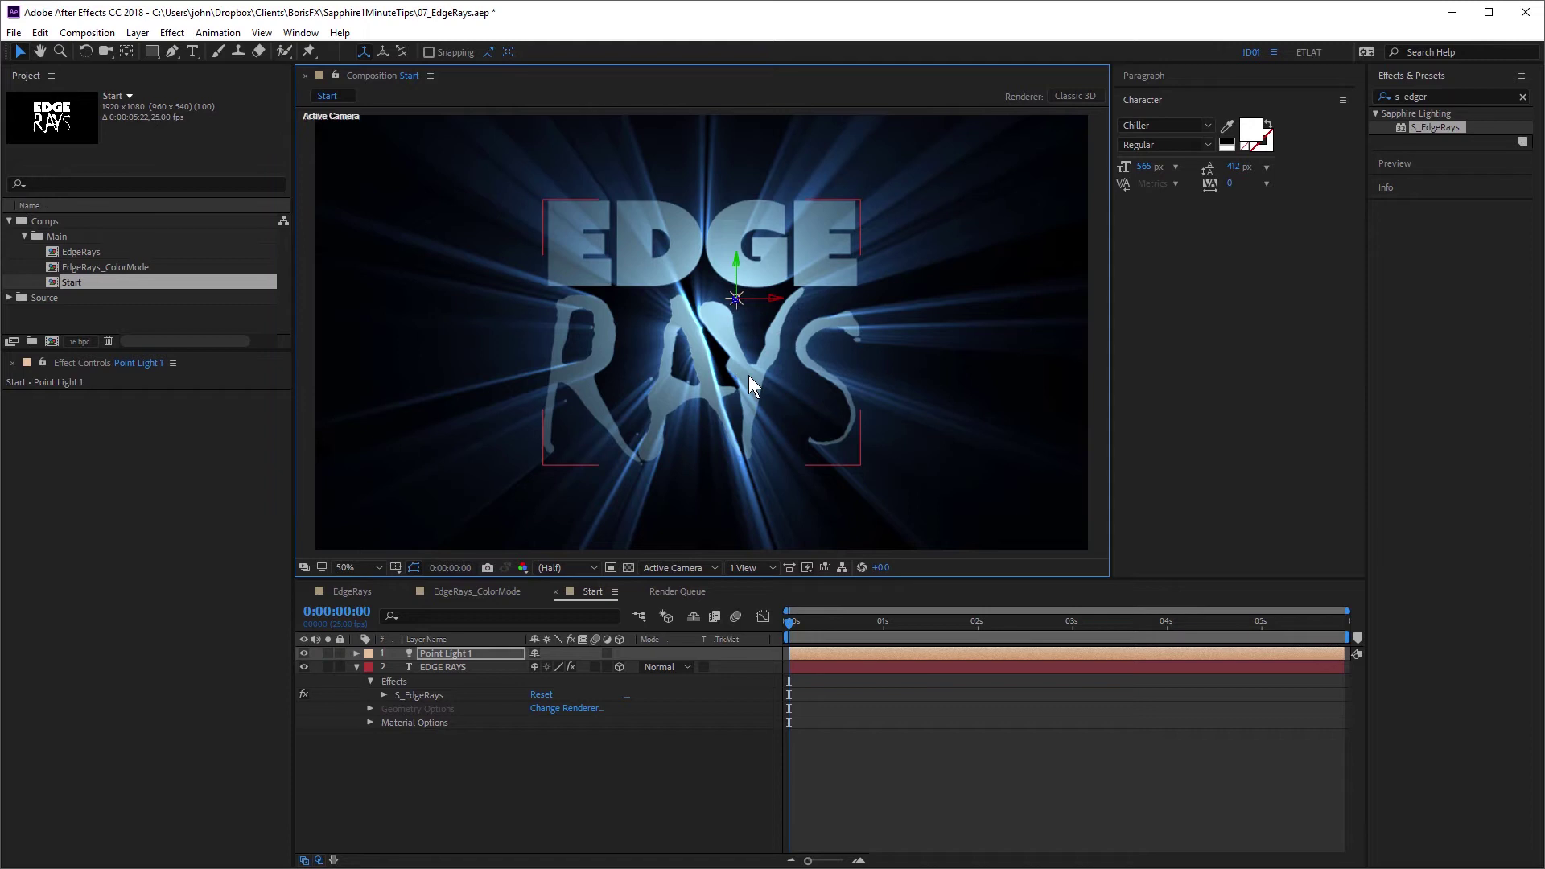
- Duplicate EDGE RAYS, rename the copy EDGE DETECT, and delete its S_EdgeRays effect
click(448, 670)
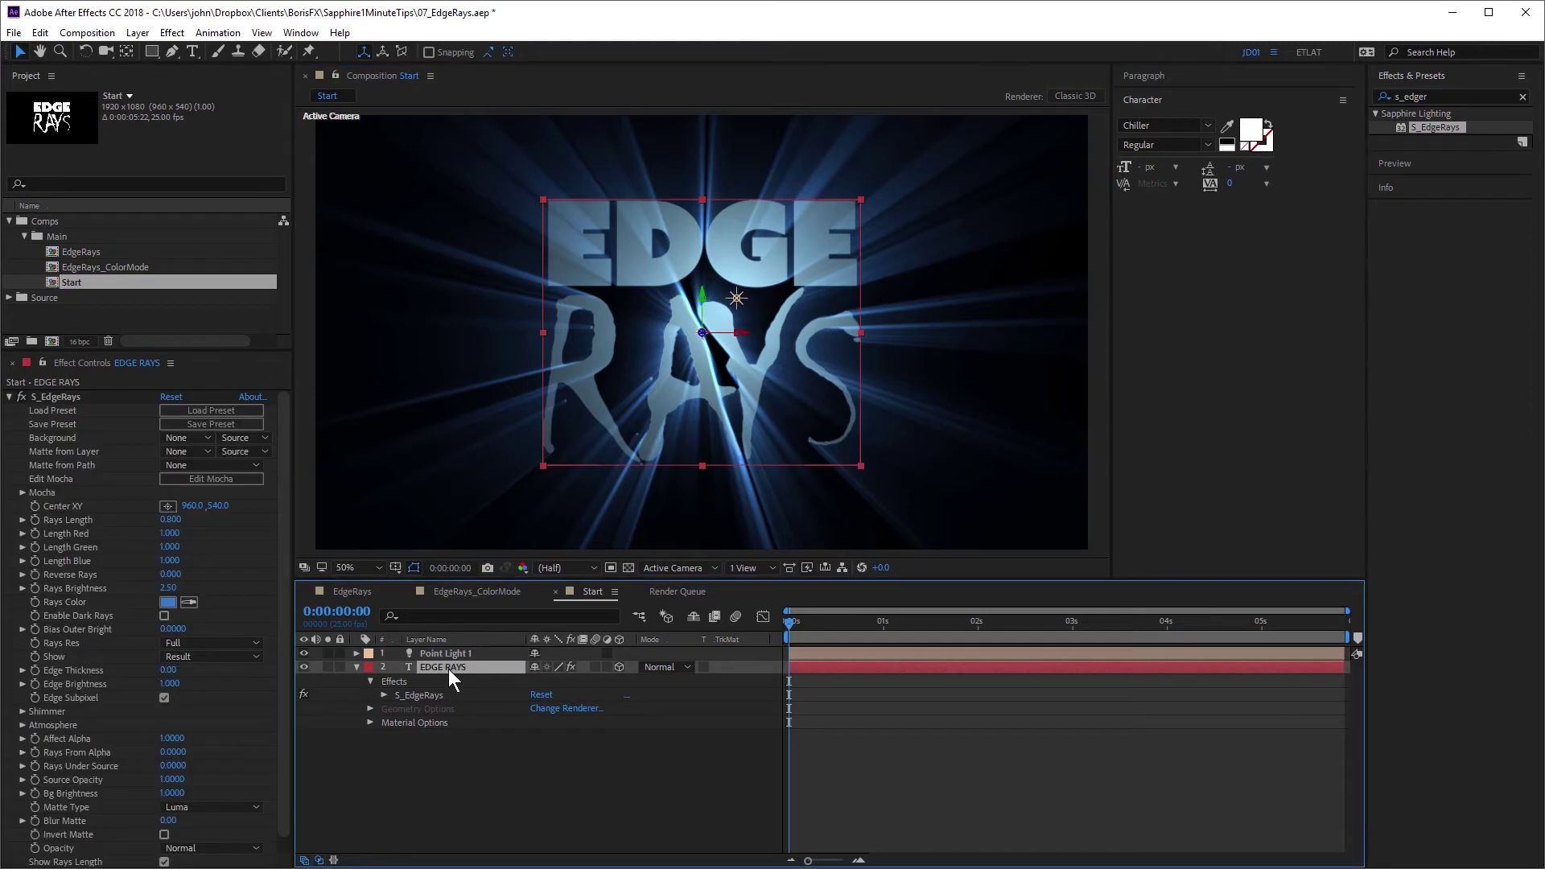
key(ctrl+d)
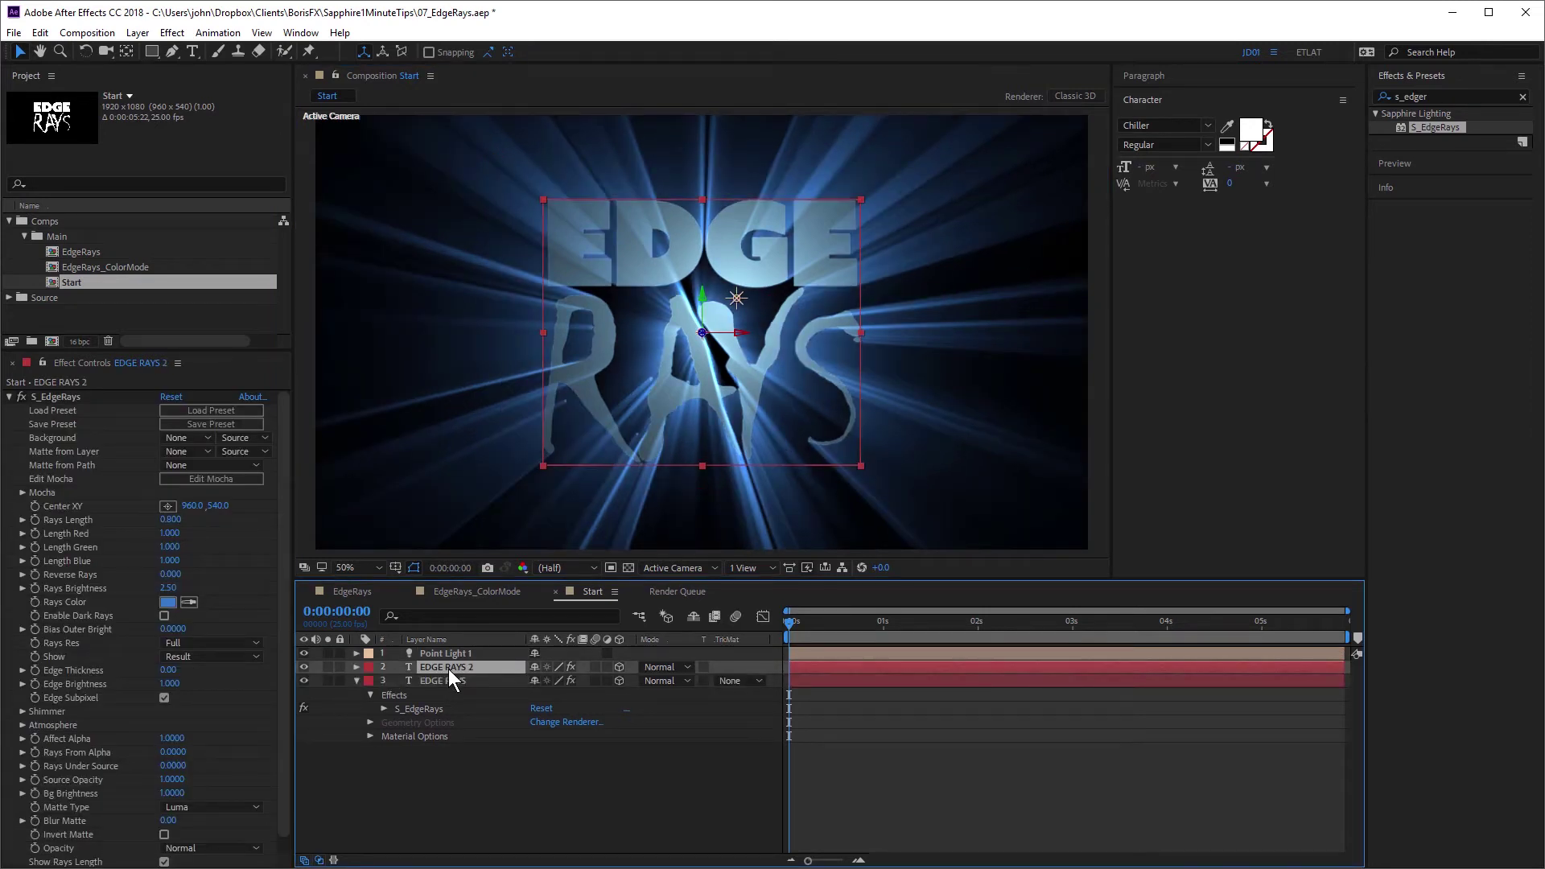
key(Return)
text(DETECT)
click(64, 399)
key(Delete)
key(Caps_Lock)
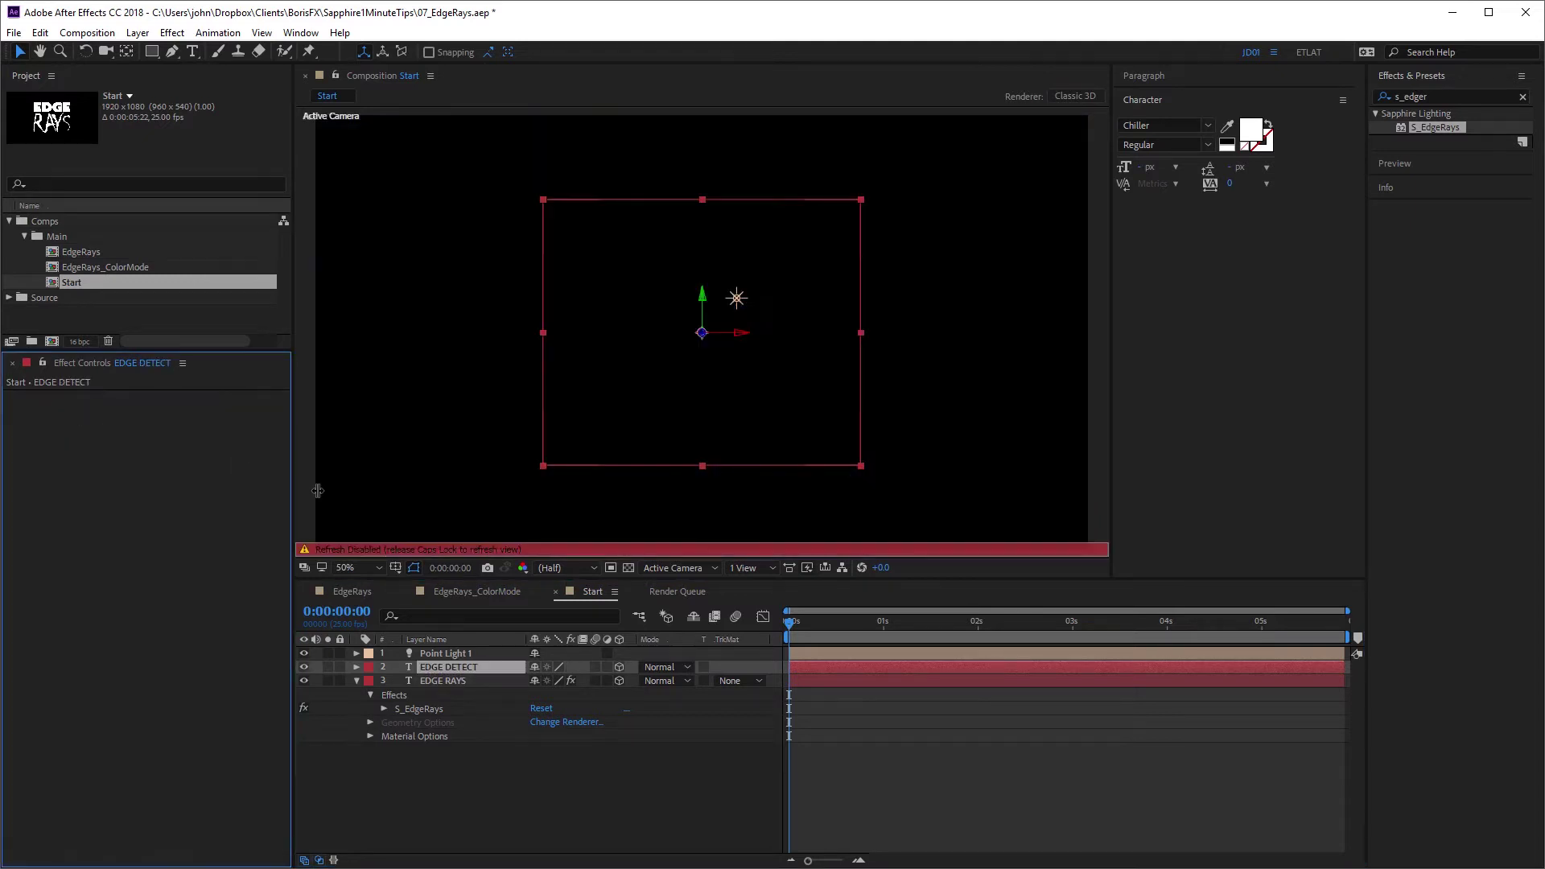
key(Caps_Lock)
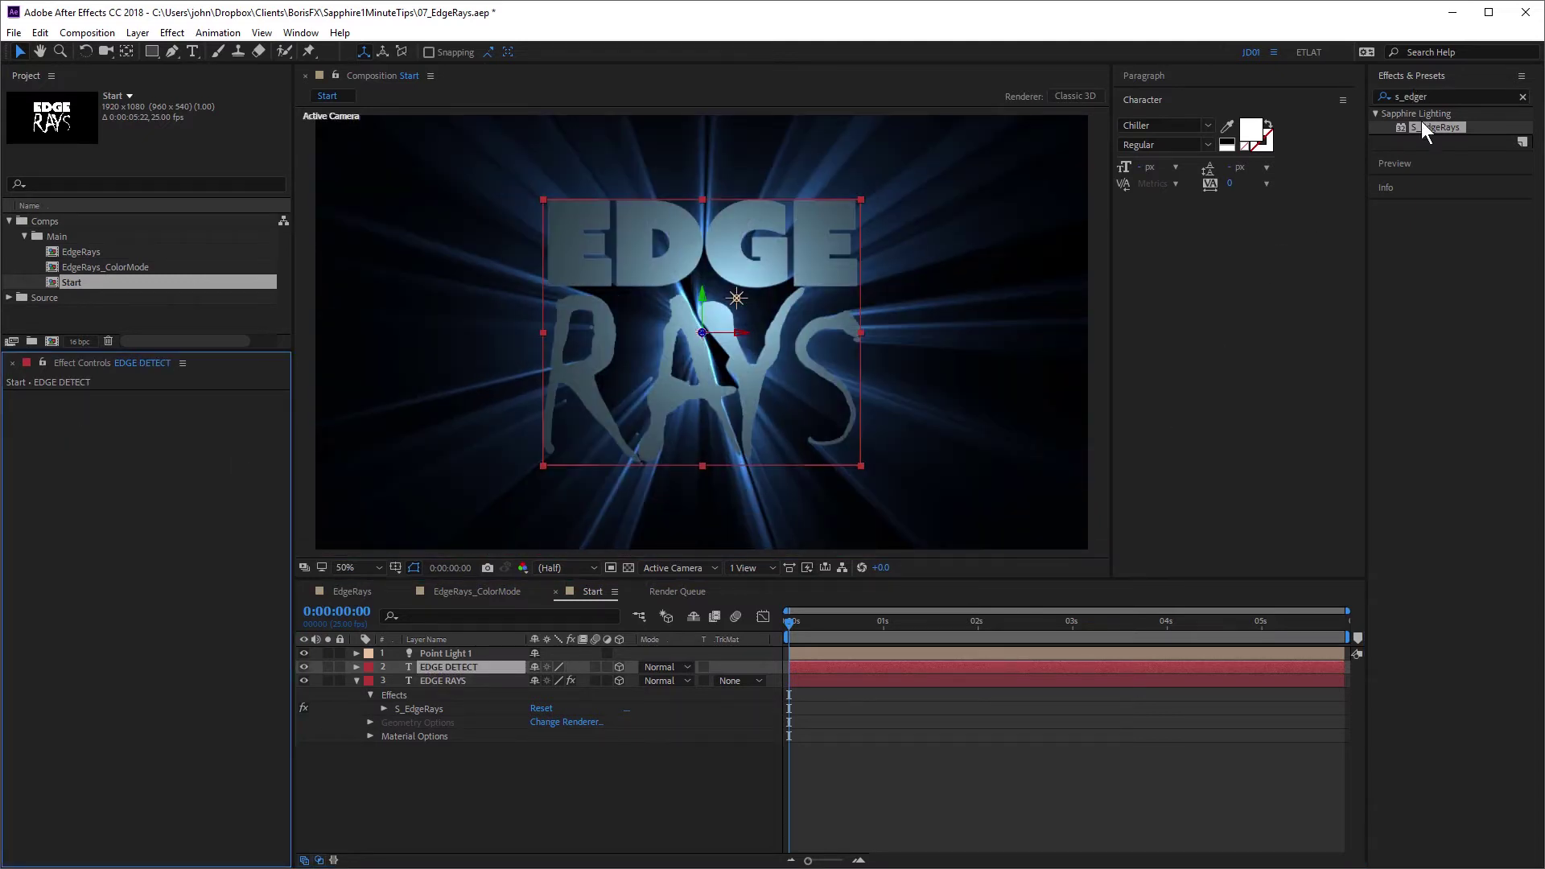
- Apply S_EdgeDetect to EDGE DETECT and dim its edge Brightness to 0.600
click(1432, 97)
key(BackSpace)
text(de)
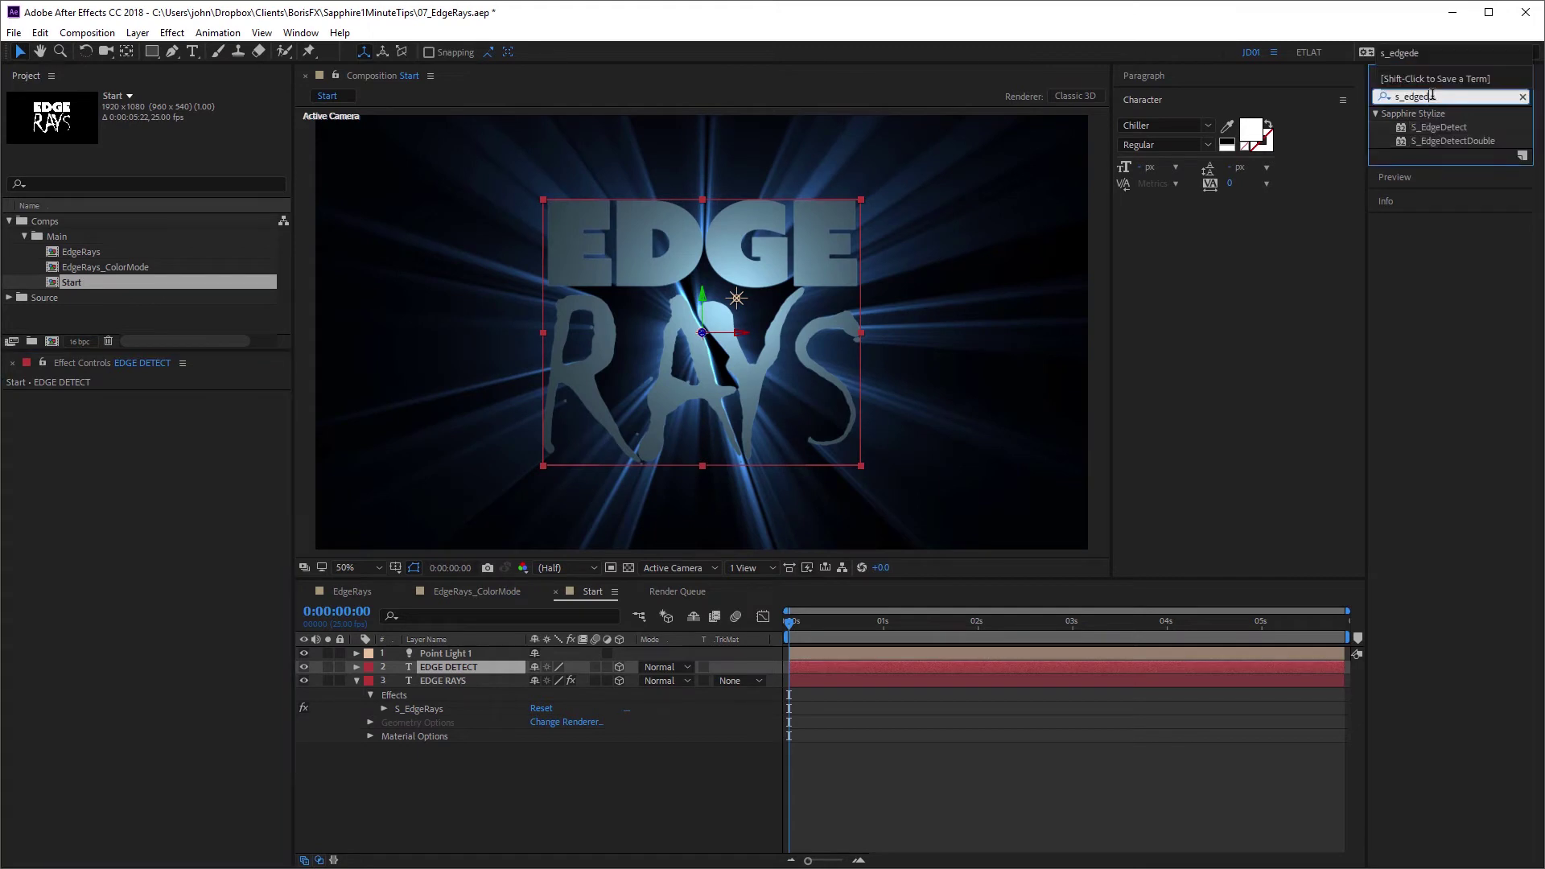
double_click(1449, 126)
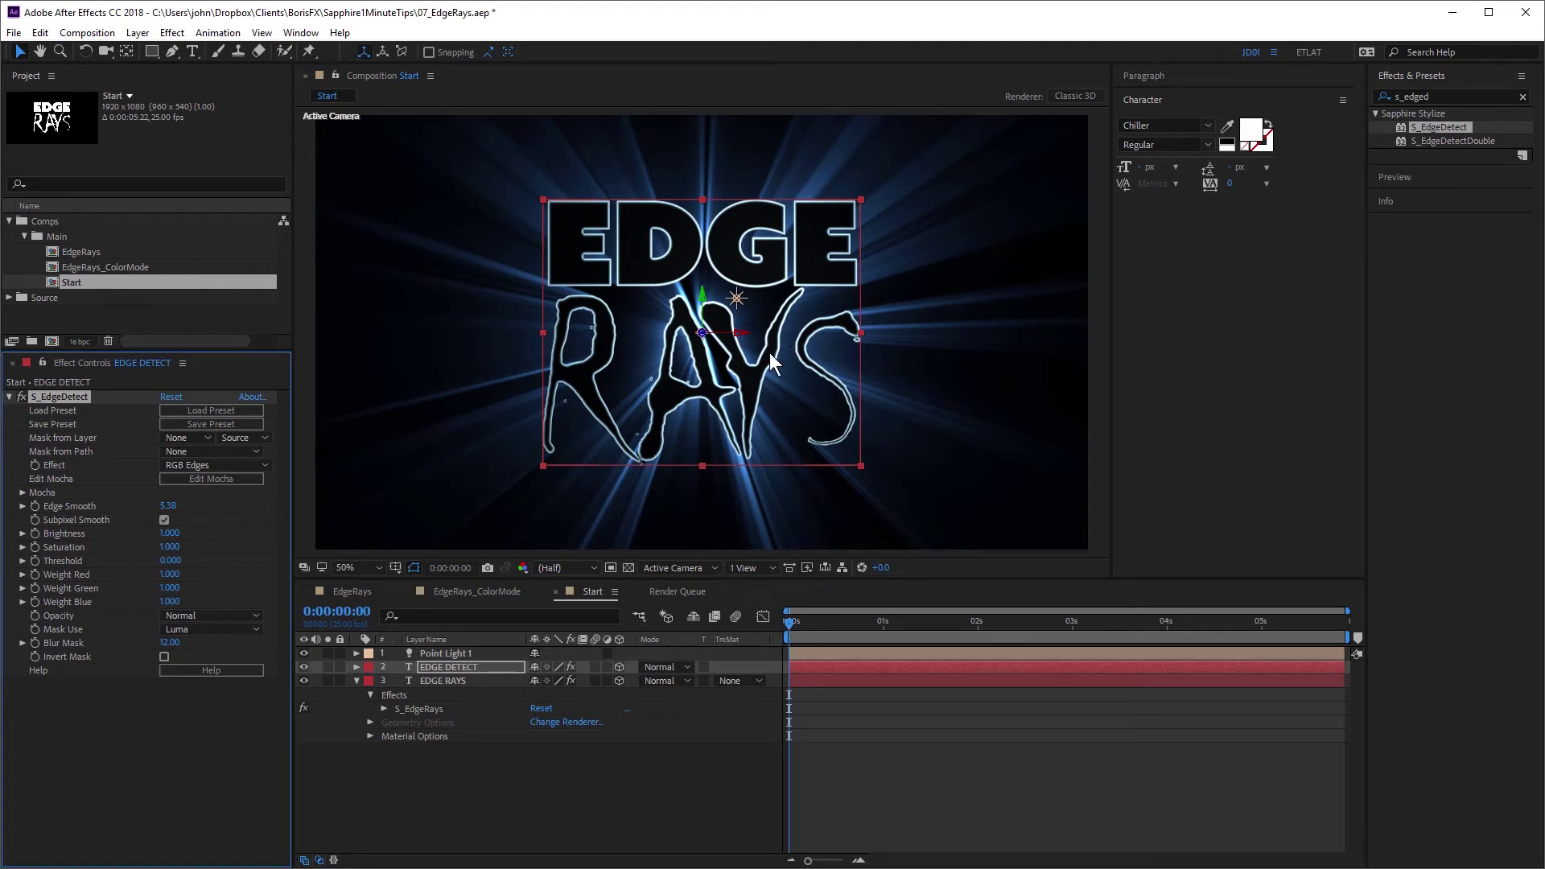
click(173, 534)
text(0.6)
key(Return)
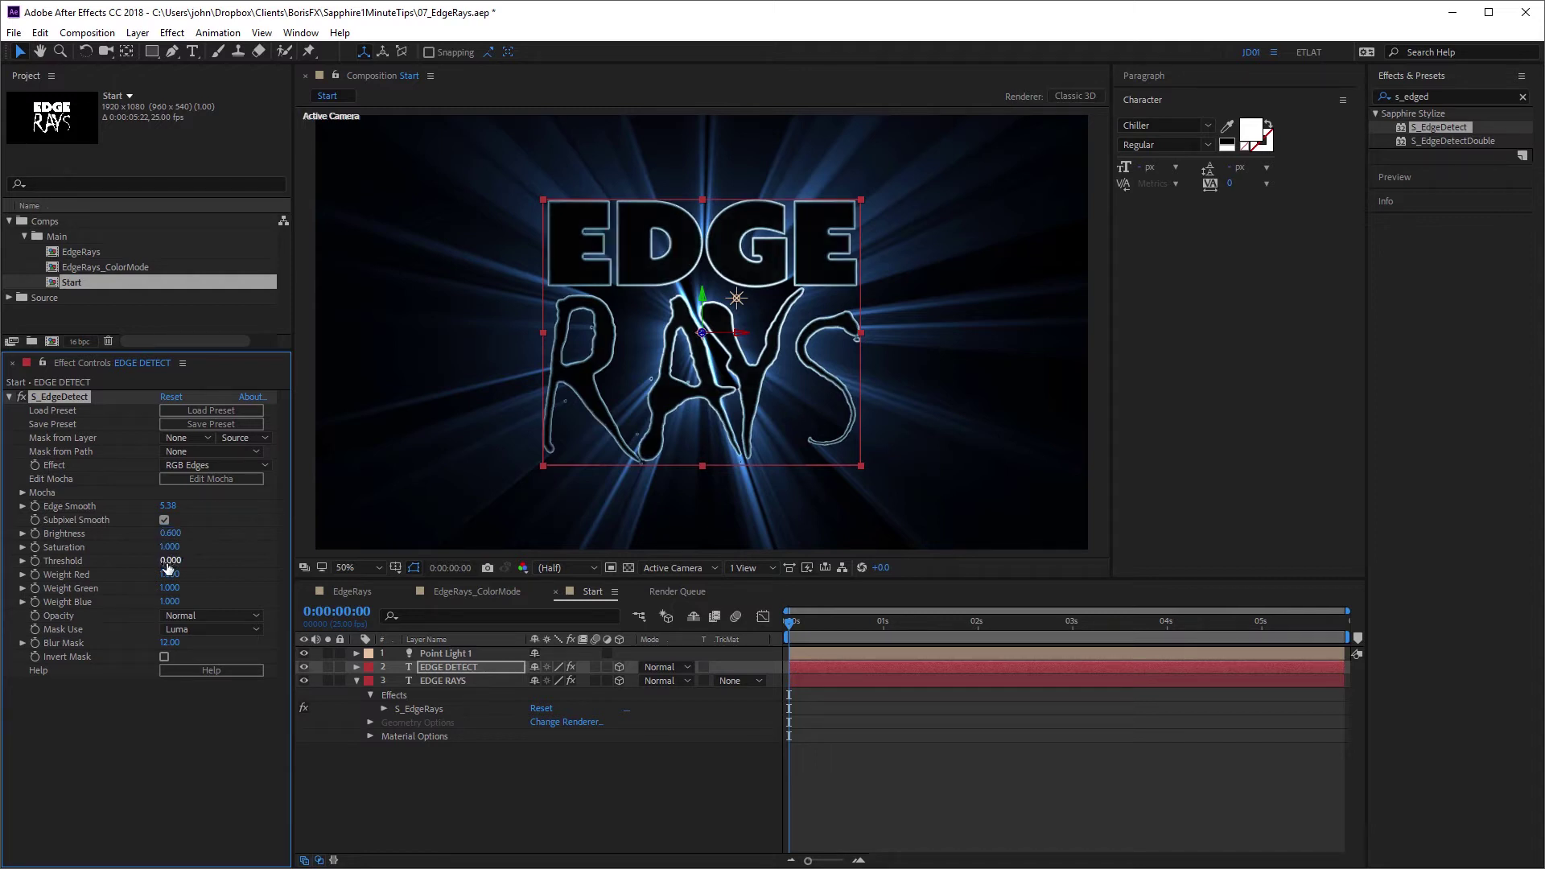
- Raise the edge Saturation and set Threshold to 0.500
click(168, 549)
text(2)
key(Return)
key(Return)
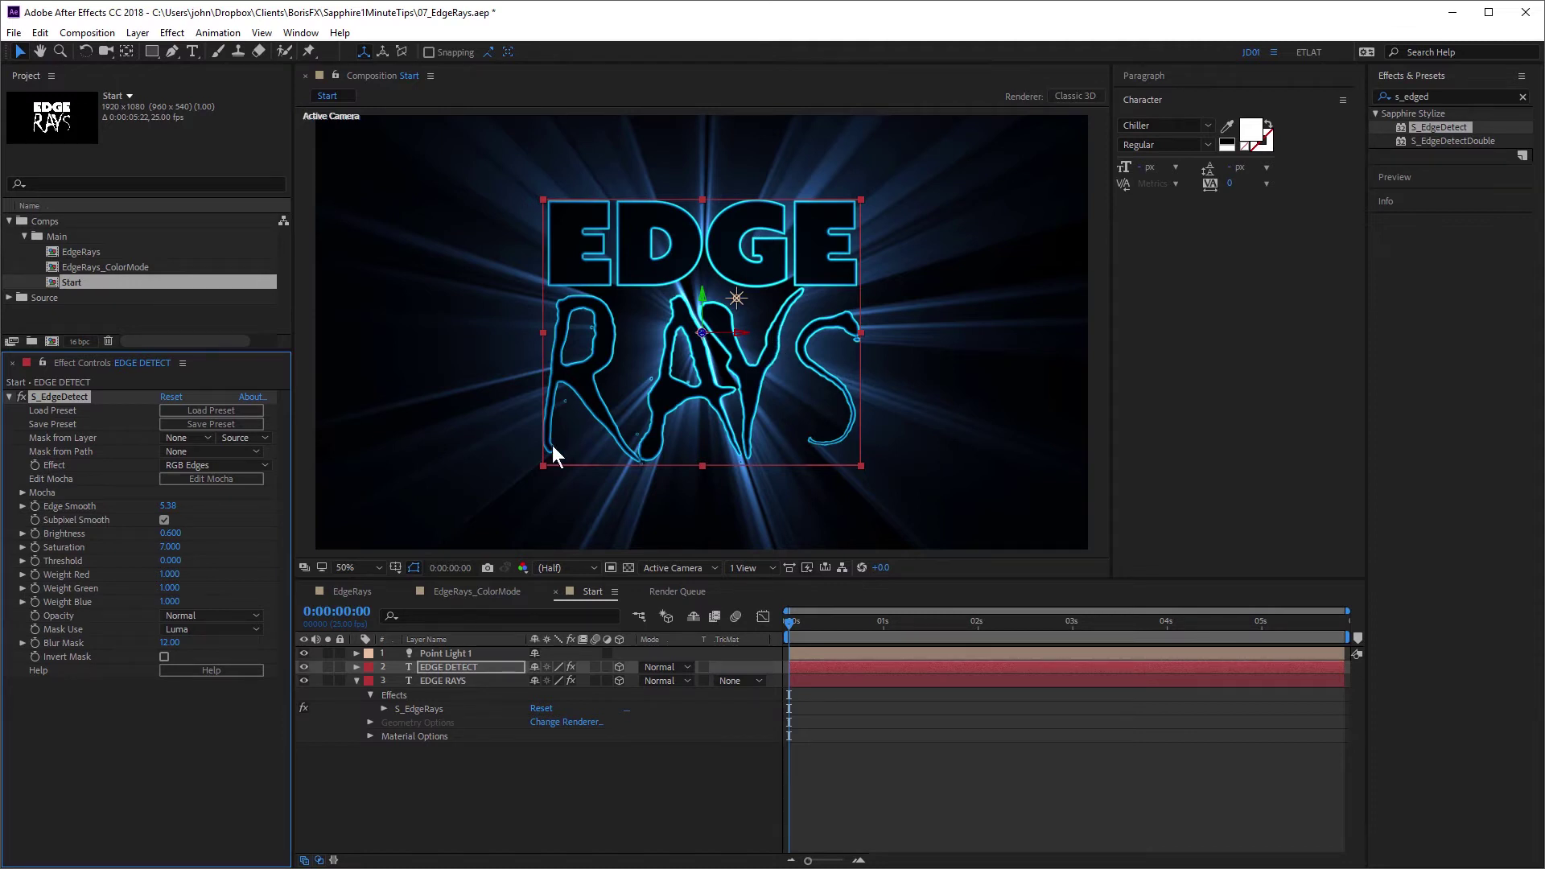
click(168, 562)
text(1)
key(Return)
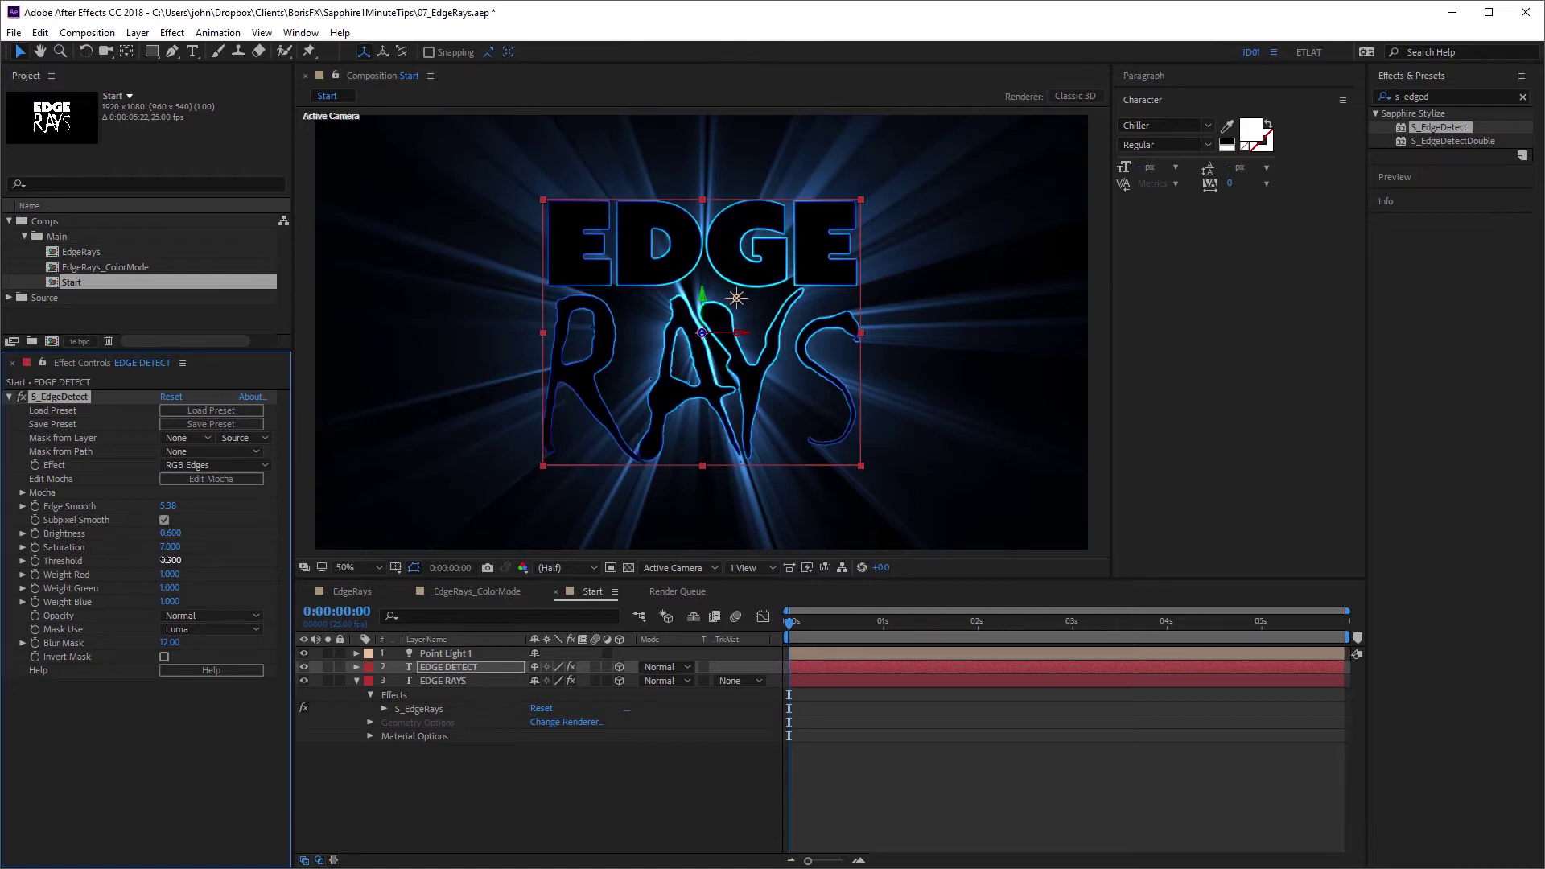
key(Escape)
- Drag Point Light 1 to a spot between EDGE and RAYS, just left of centre
click(739, 298)
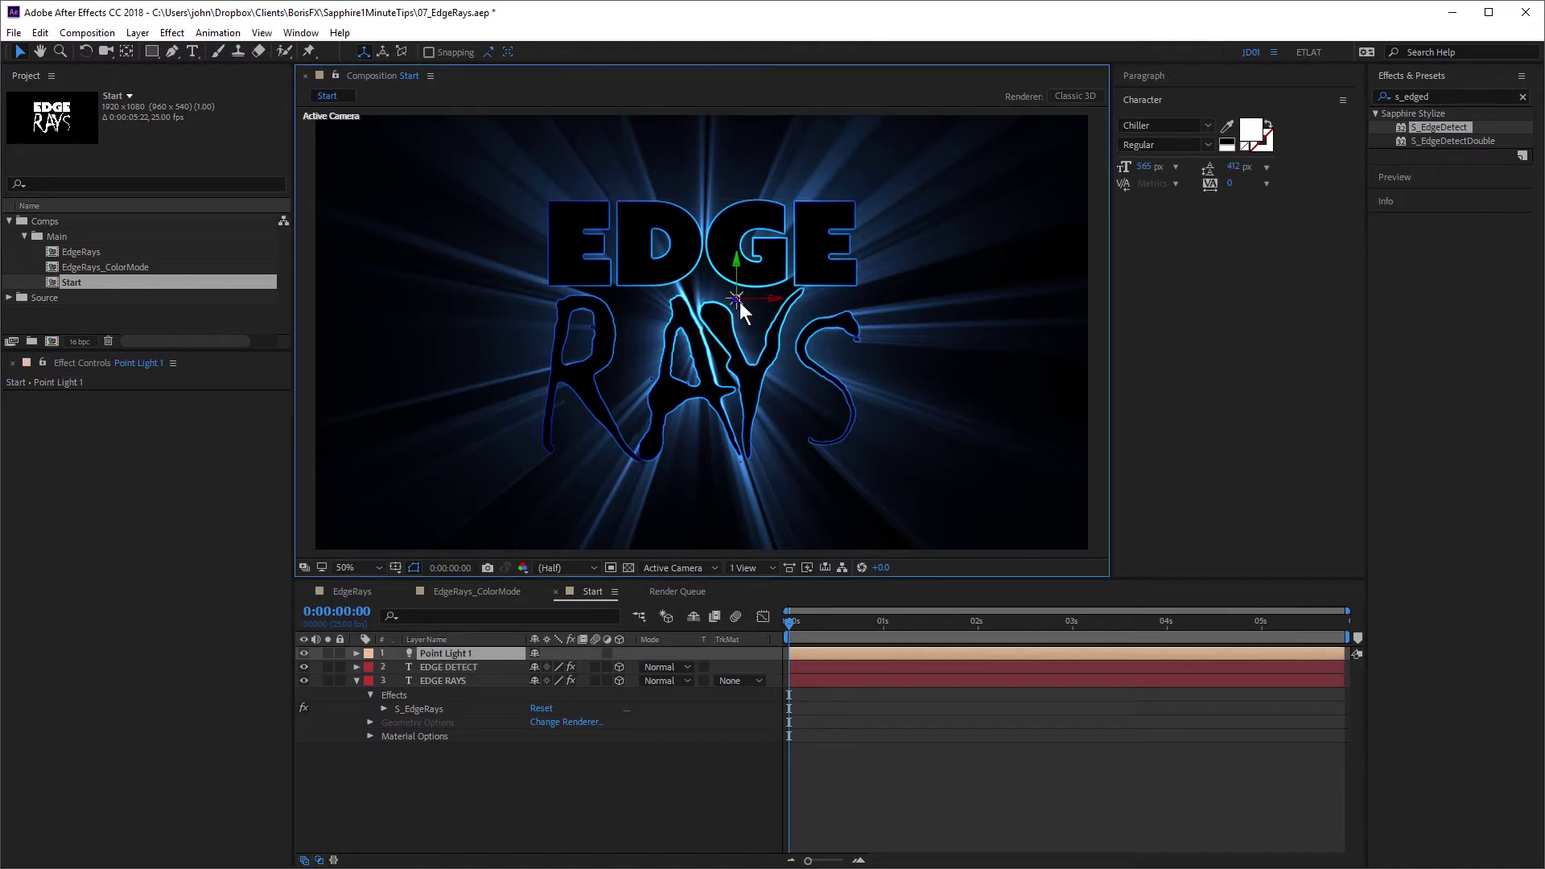
mouse_move(740, 302)
mouse_down()
mouse_move(630, 340)
mouse_move(591, 403)
mouse_move(757, 303)
mouse_up()
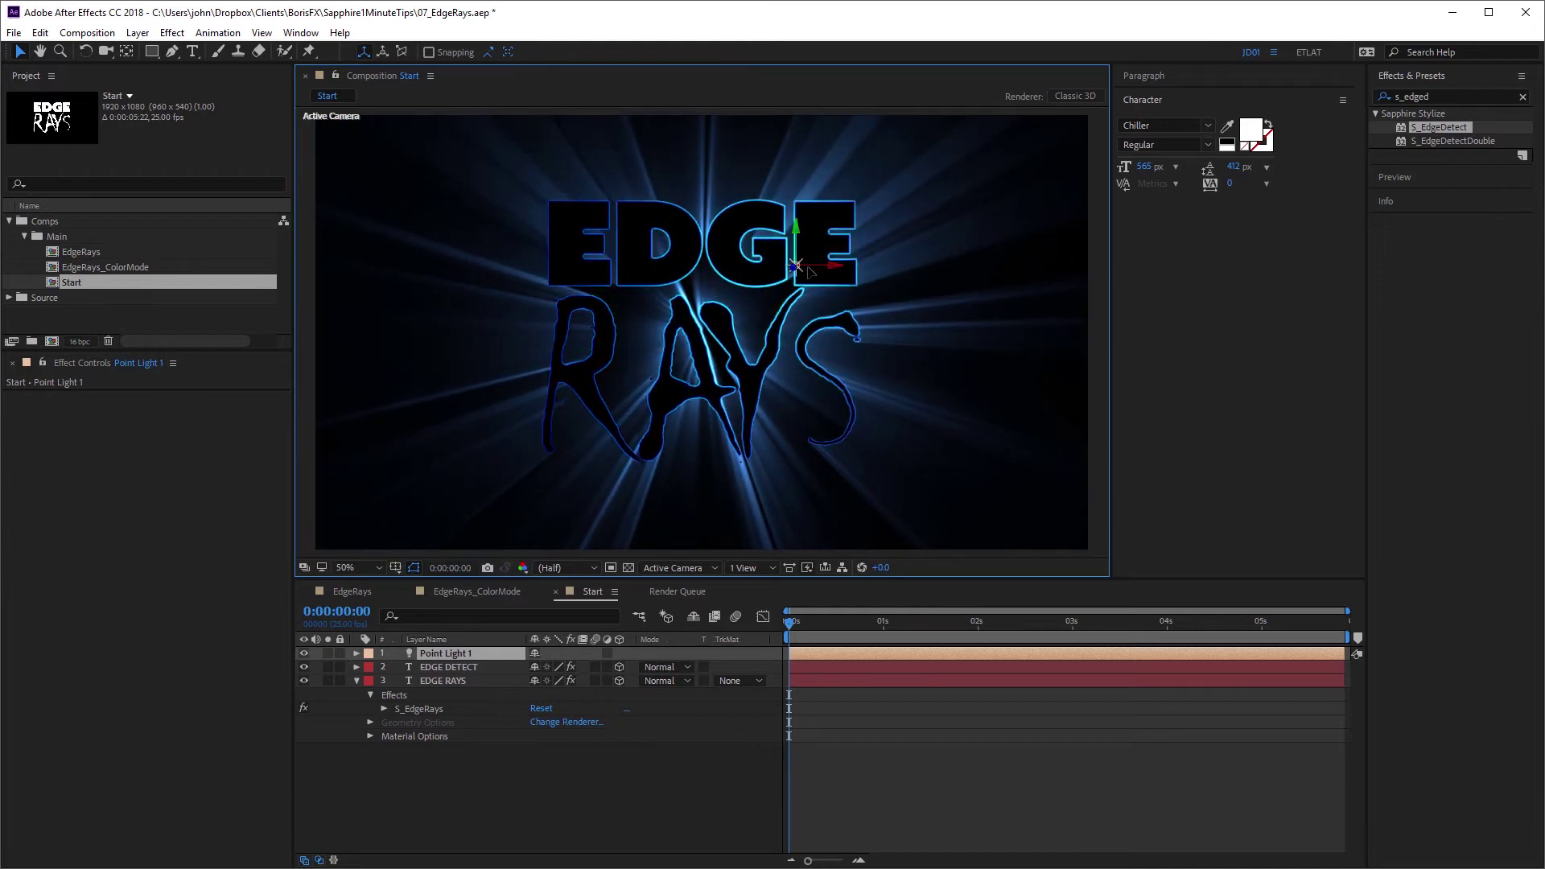
mouse_move(758, 303)
mouse_down()
mouse_move(821, 302)
mouse_move(708, 314)
mouse_up()
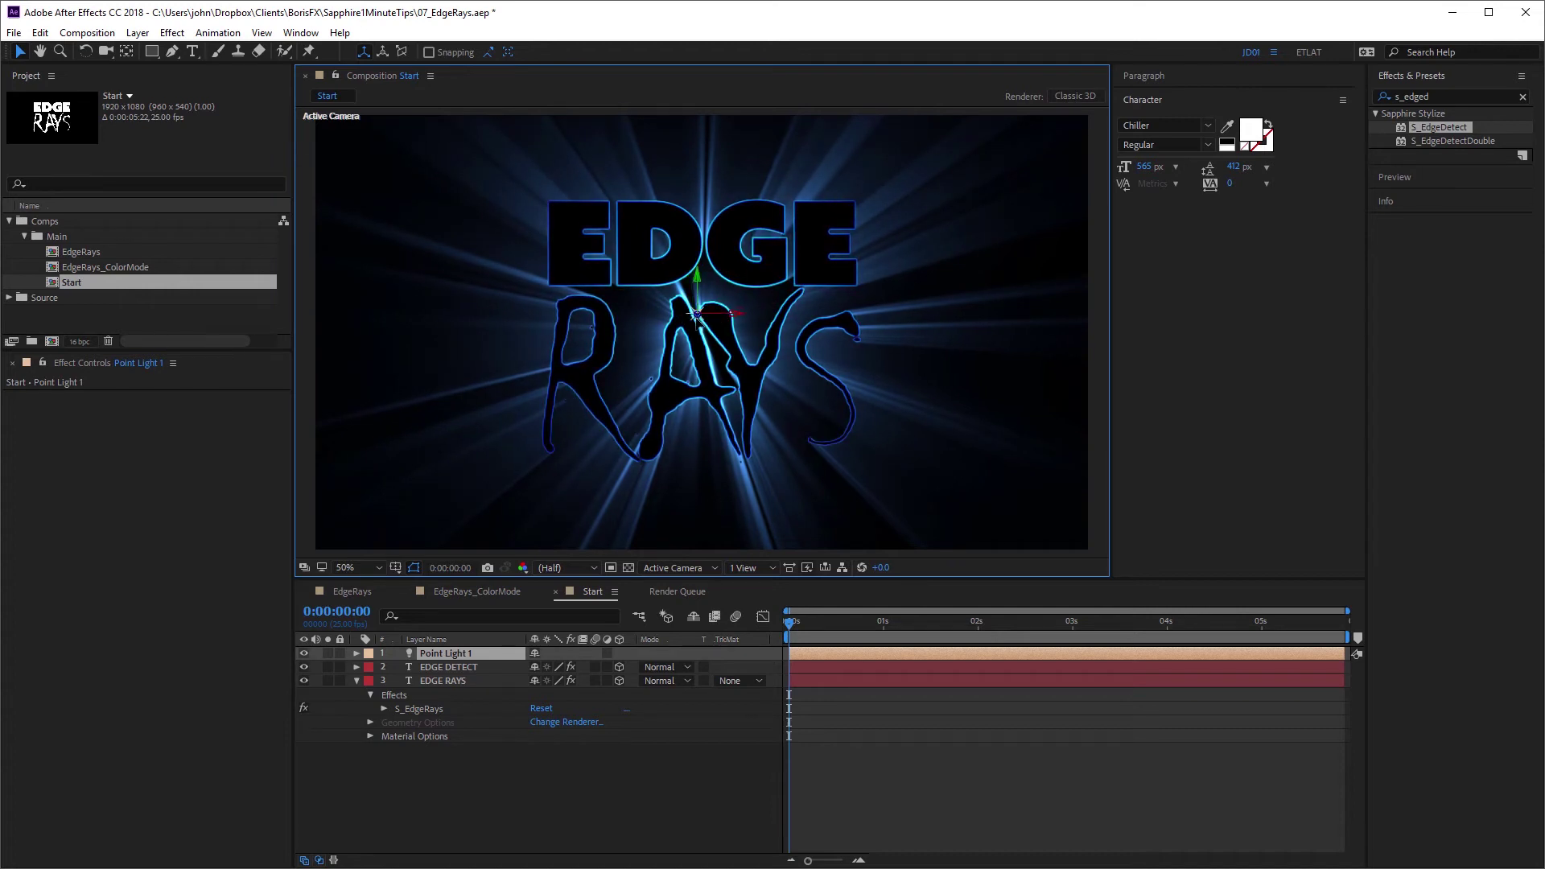
drag(710, 310, 694, 317)
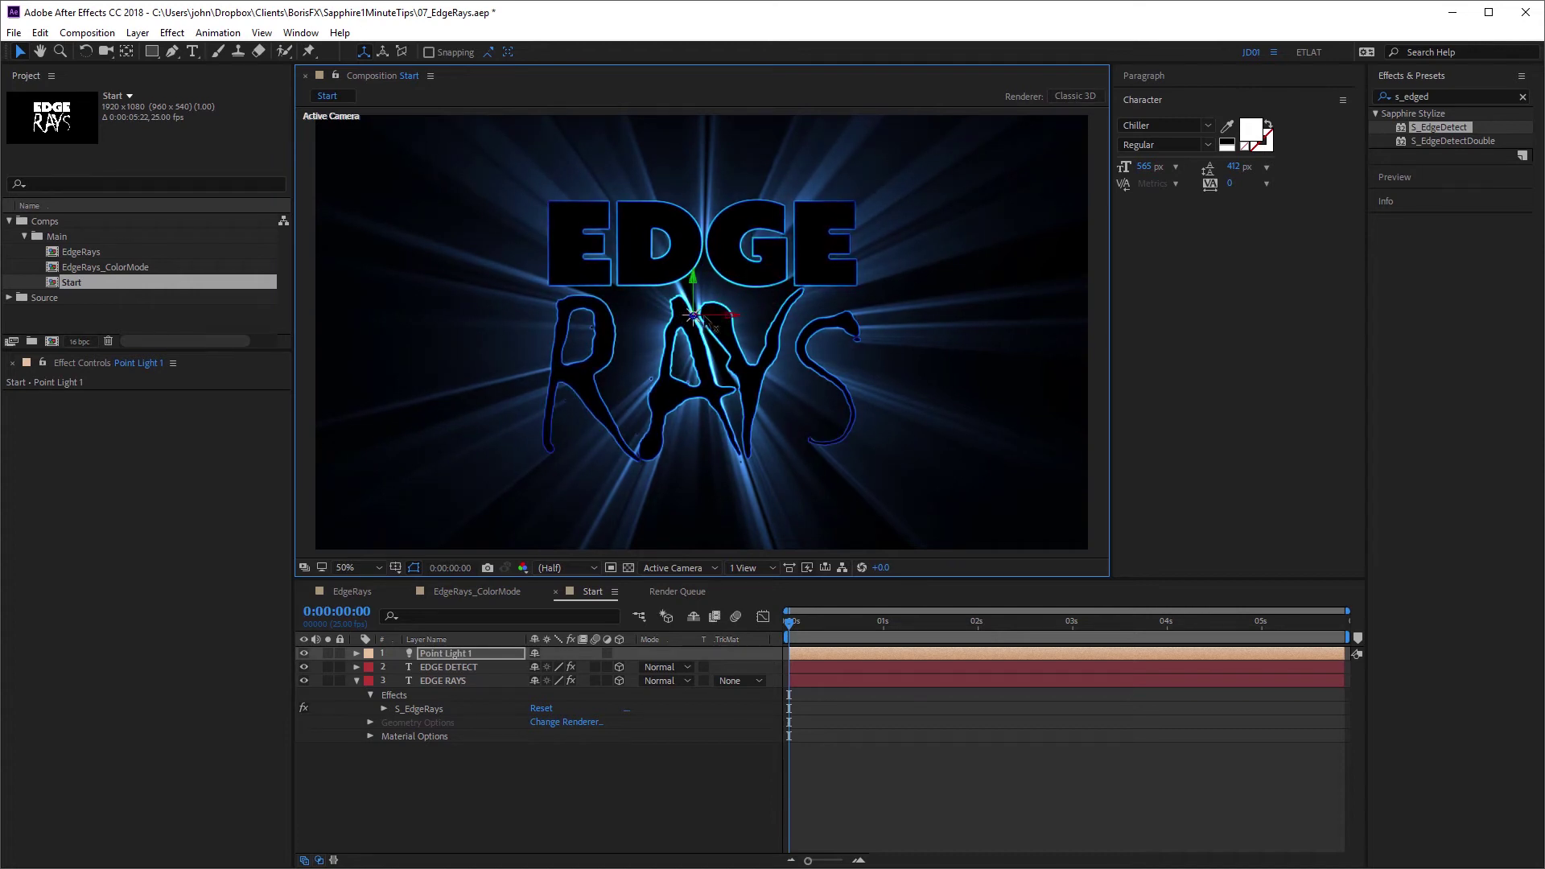
- Link S_EdgeRays Center XY to Point Light 1's Position with a pick-whip expression
click(440, 654)
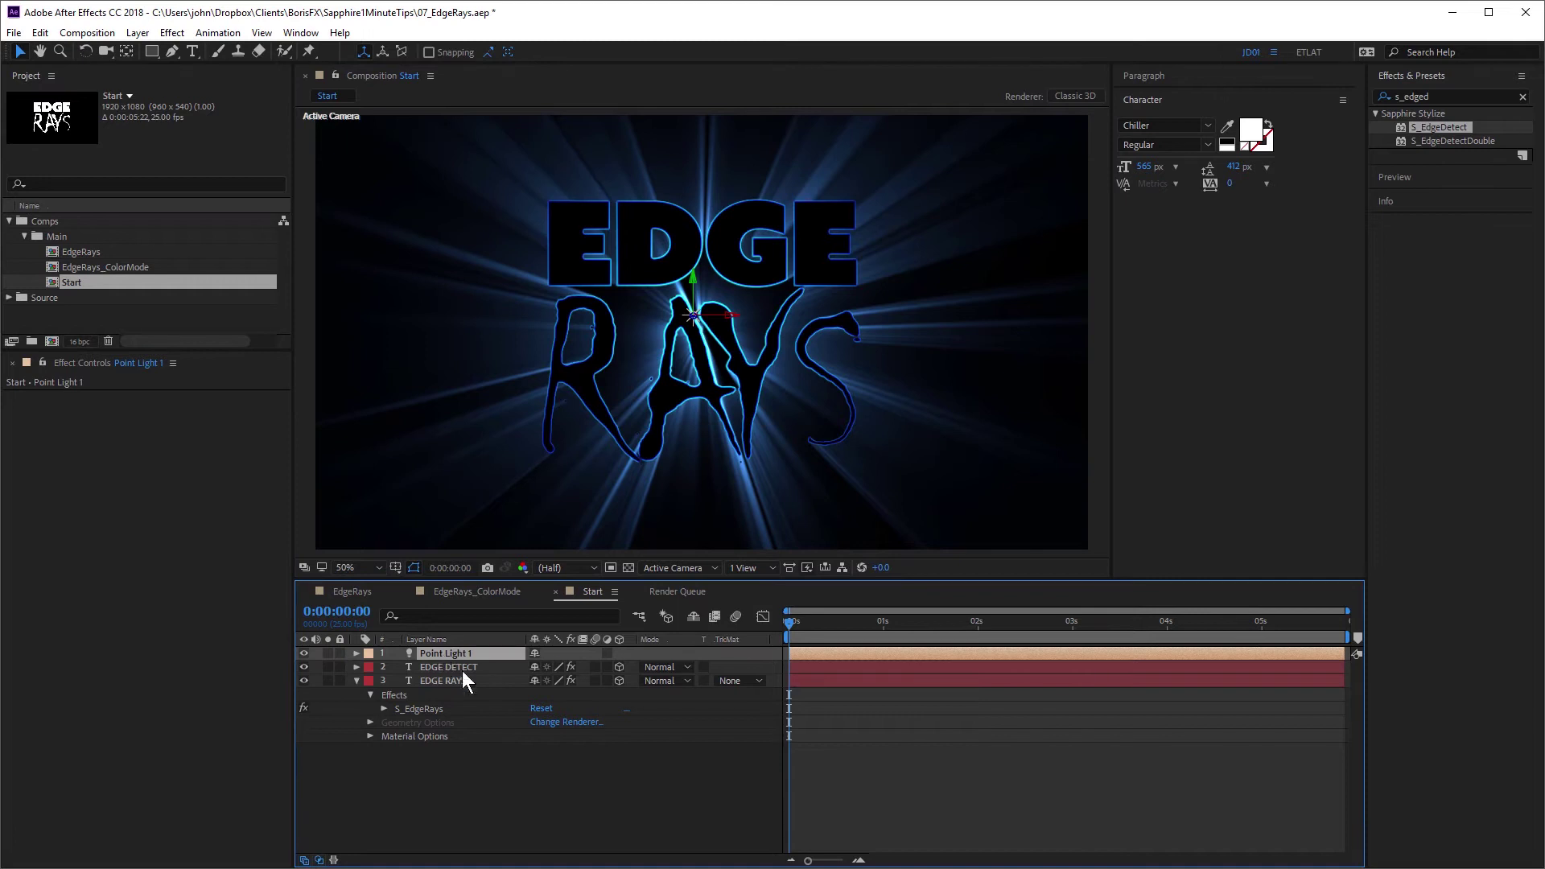
key(p)
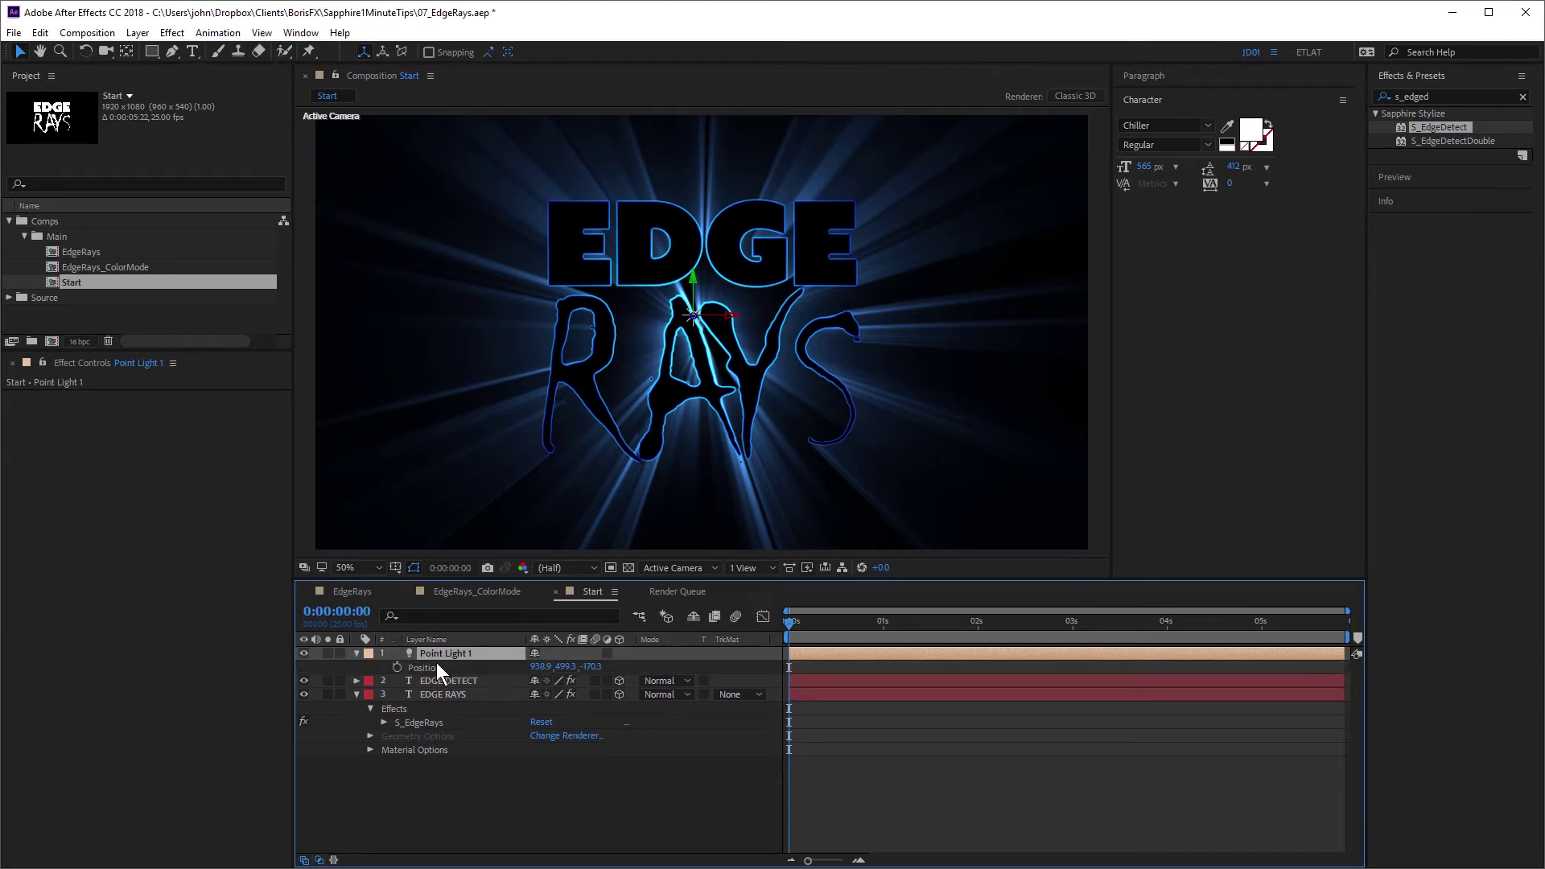
click(432, 697)
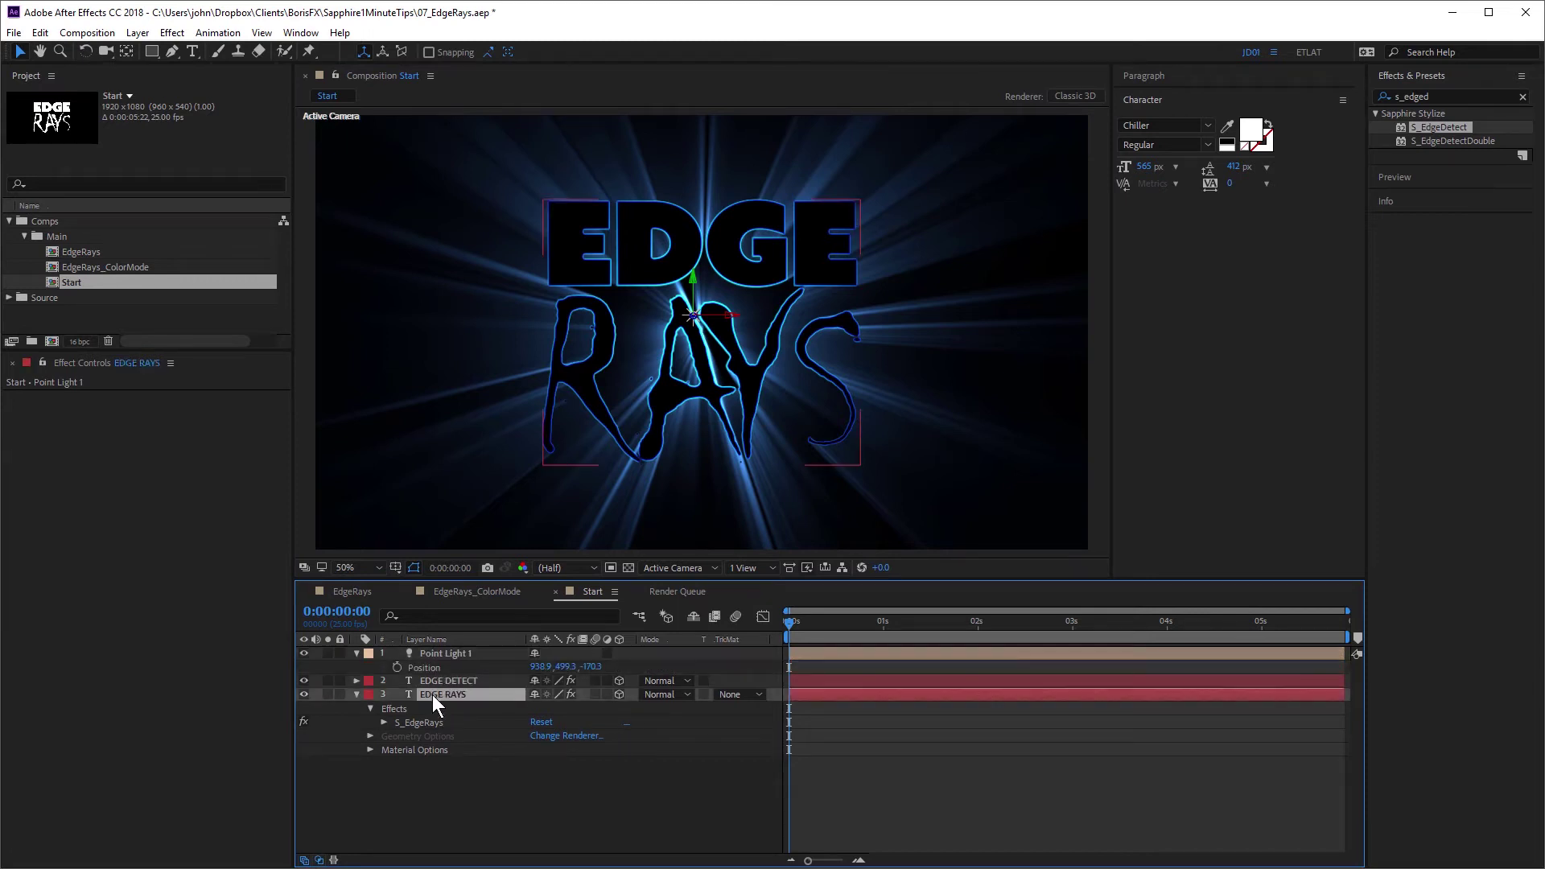
click(382, 723)
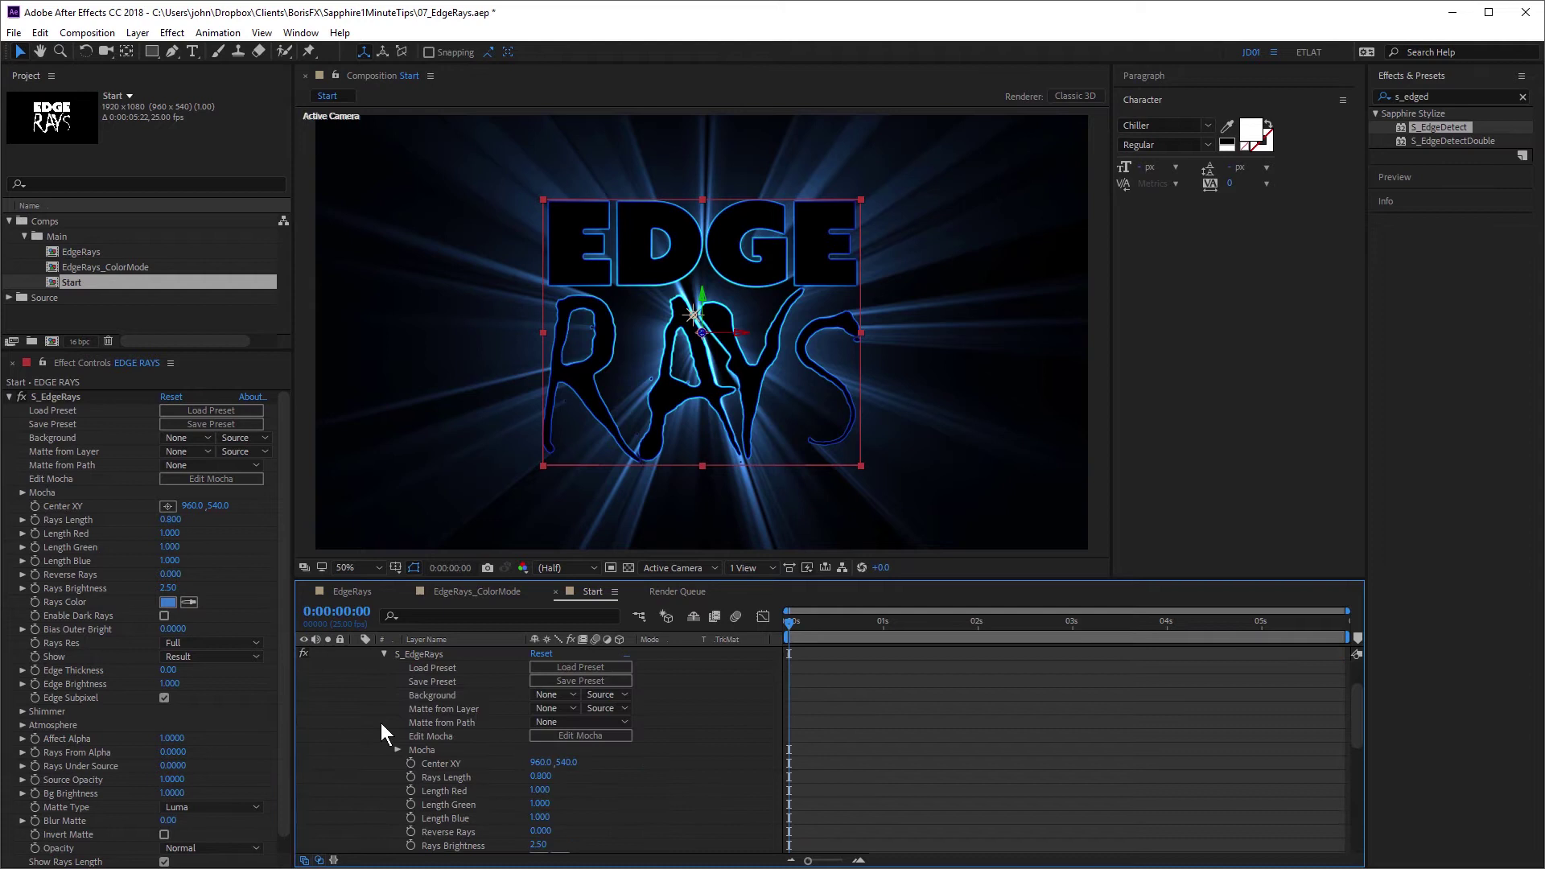
click(432, 763)
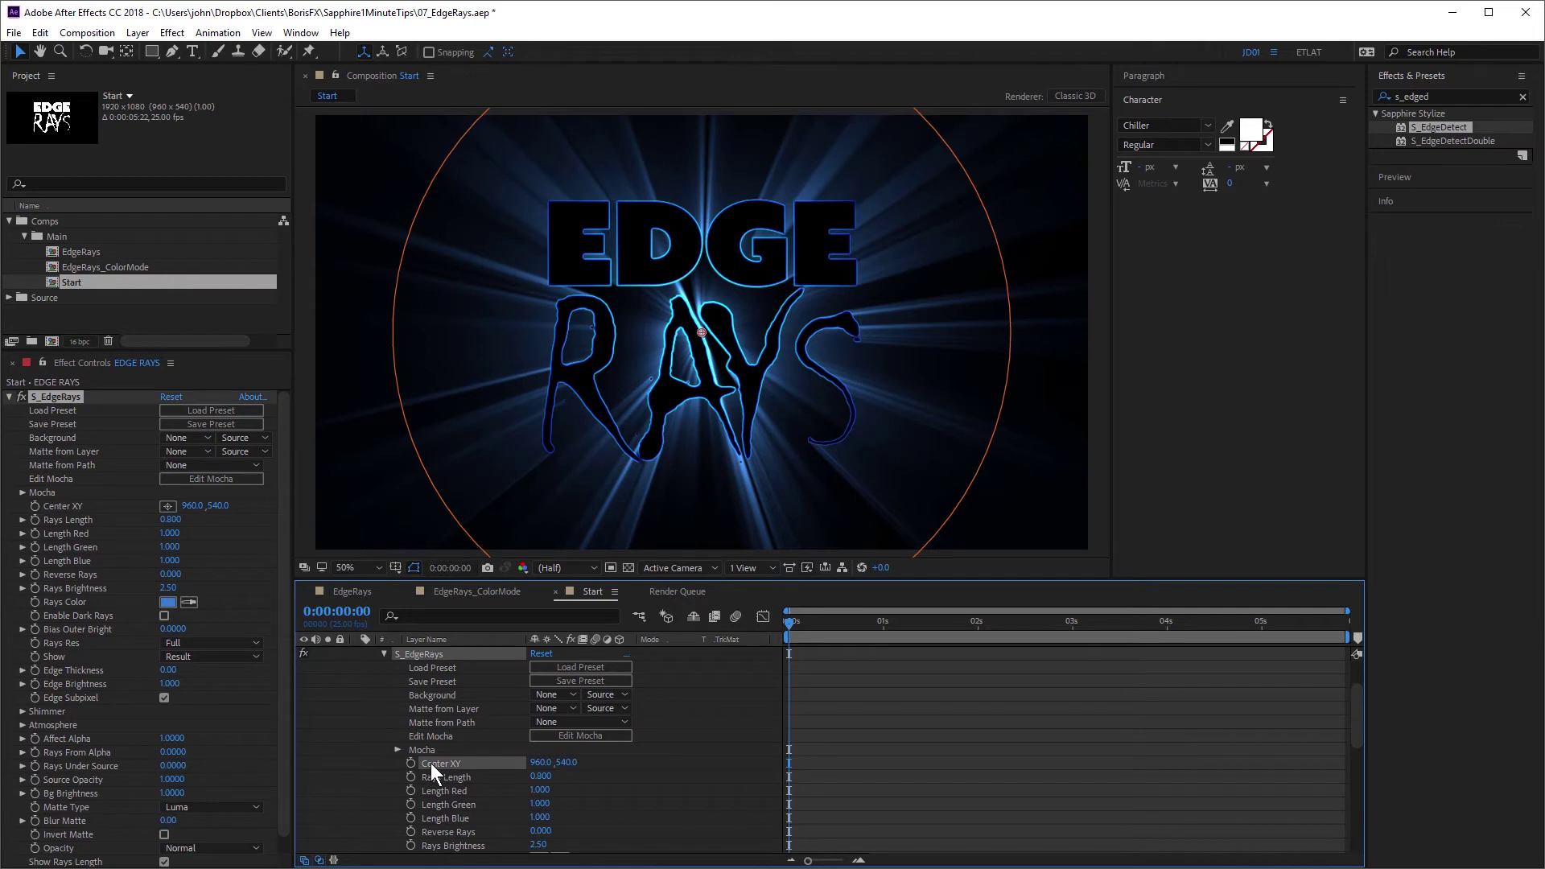
key(s)
key(s)
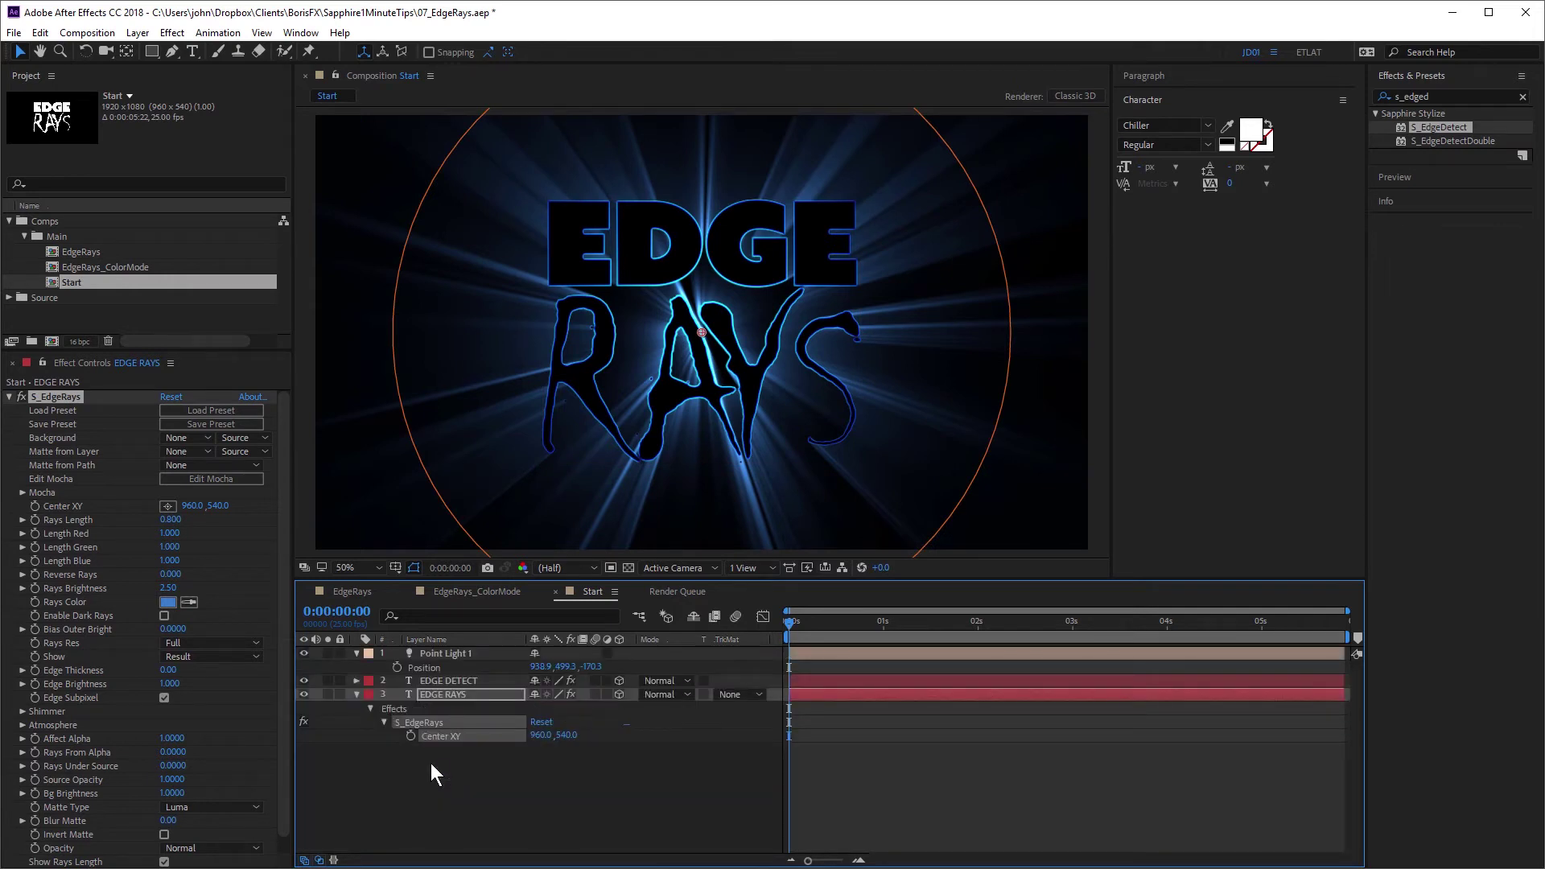
alt+click(409, 735)
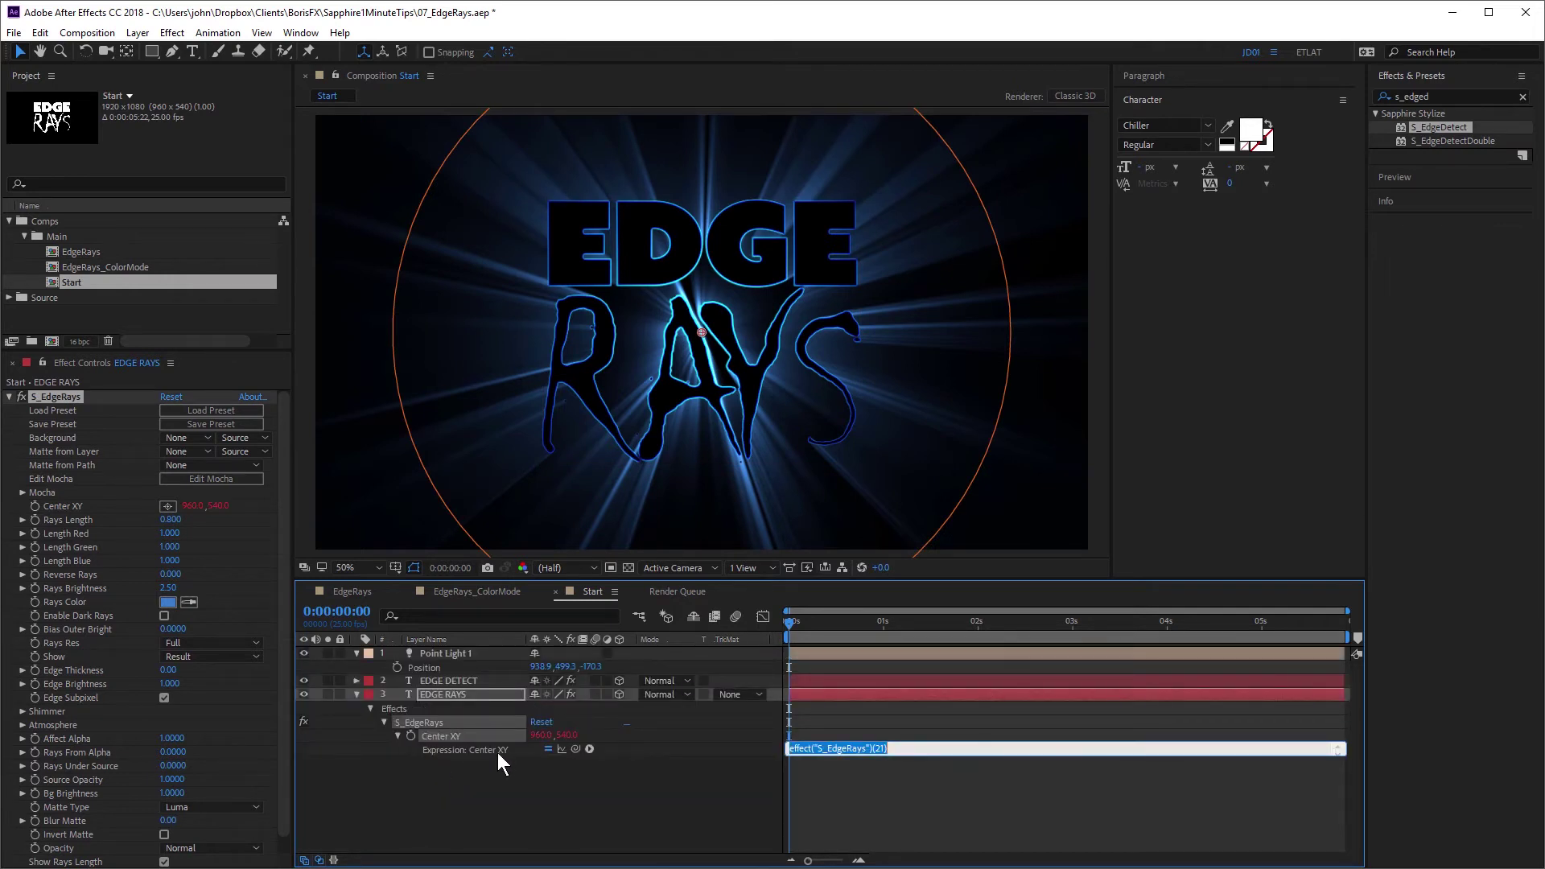
drag(574, 749, 451, 668)
click(571, 784)
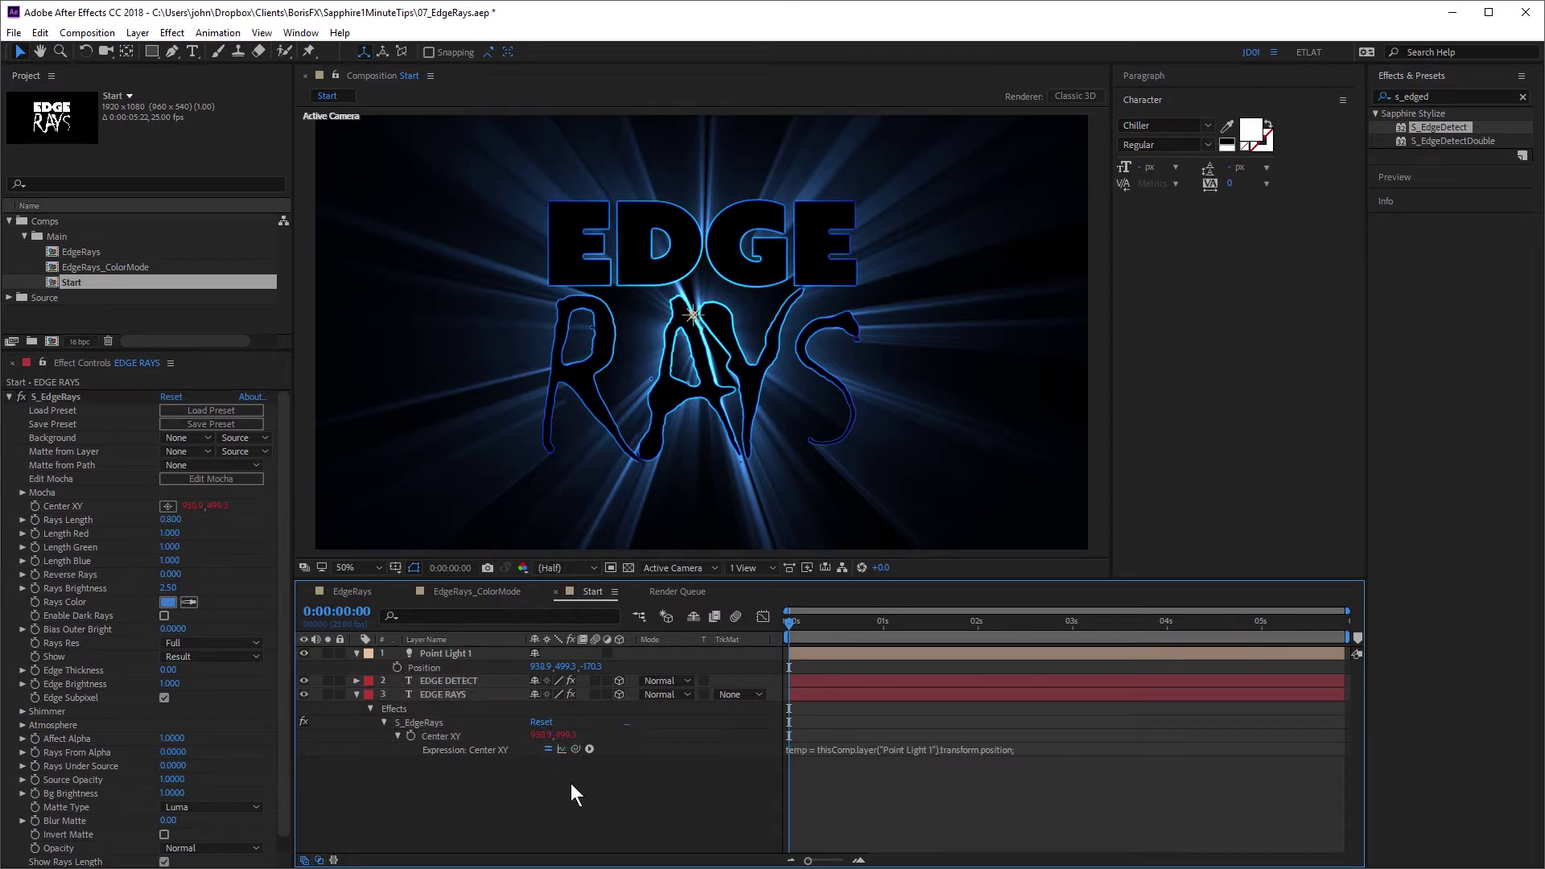
- Drag the point light left and back to confirm the rays follow it
click(439, 653)
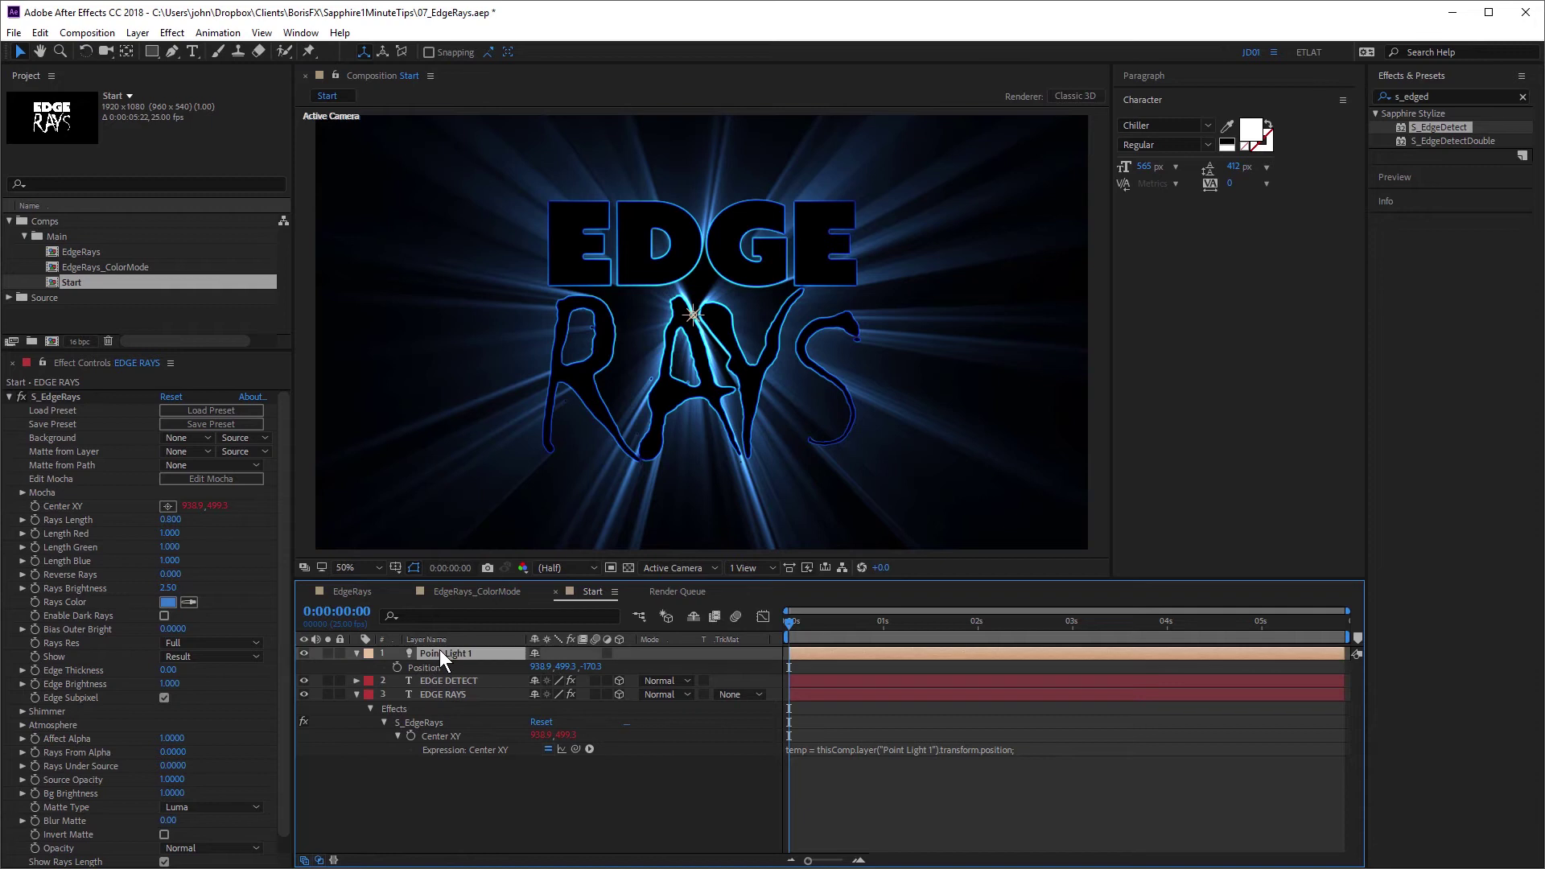
drag(694, 330, 618, 315)
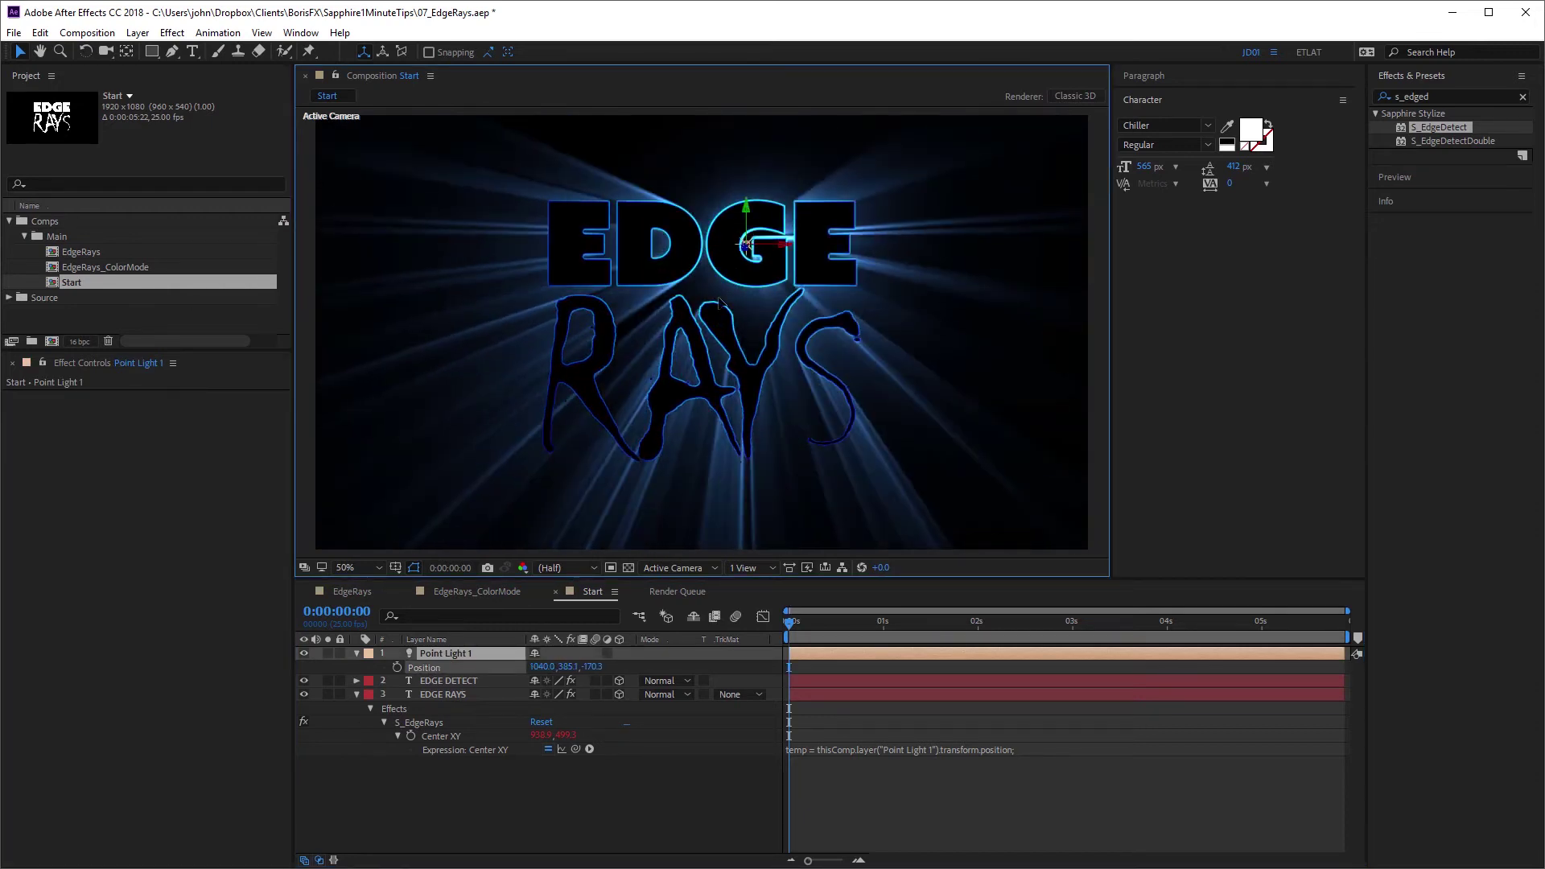
mouse_move(618, 315)
mouse_down()
mouse_move(826, 291)
mouse_move(694, 315)
mouse_up()
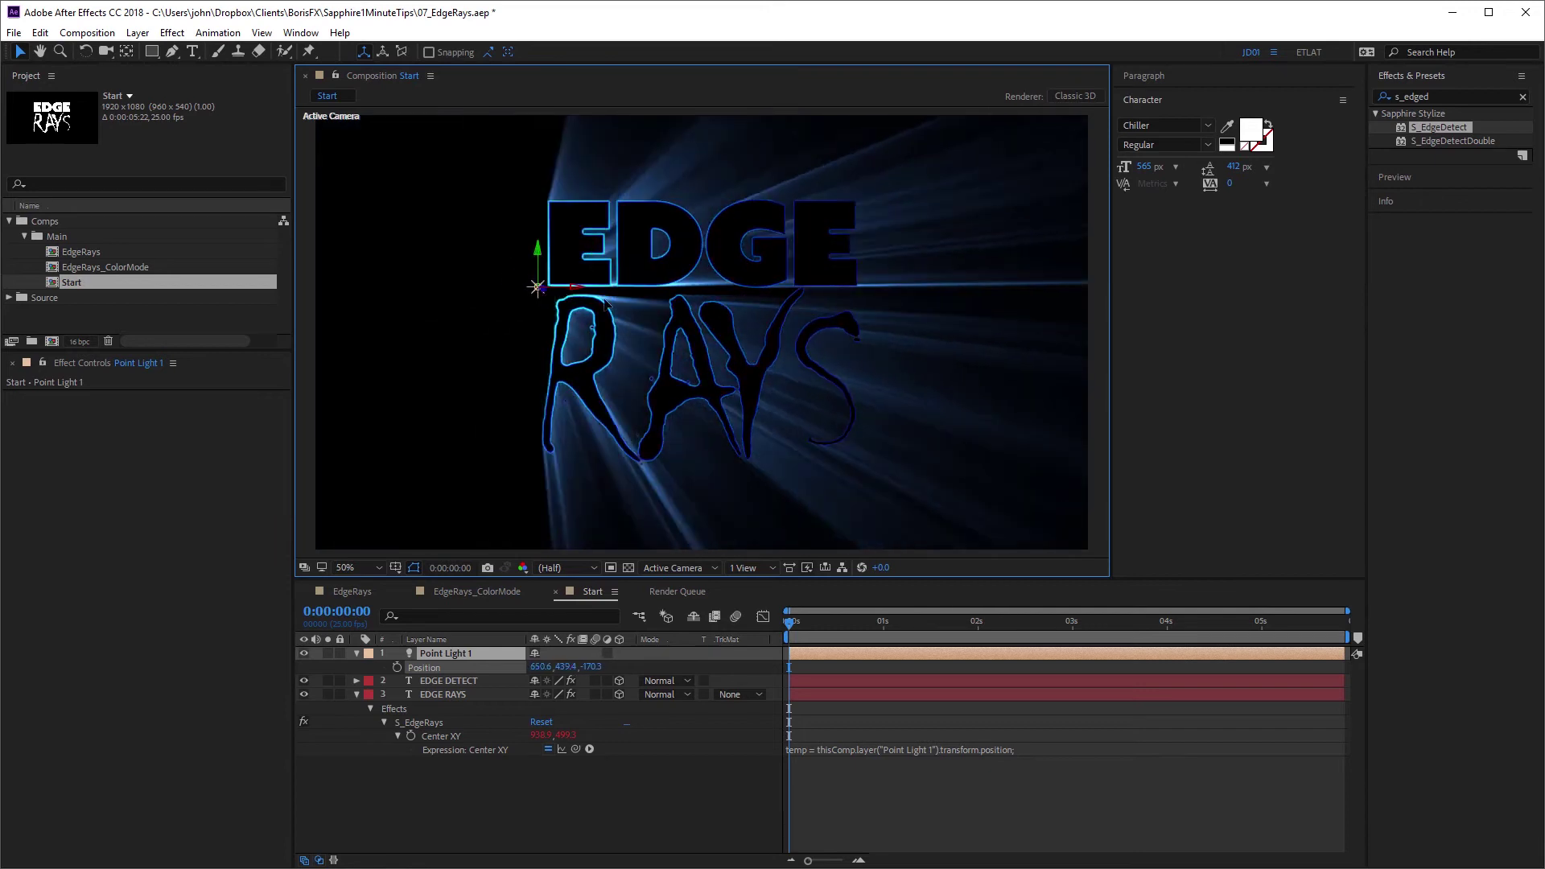
key(Return)
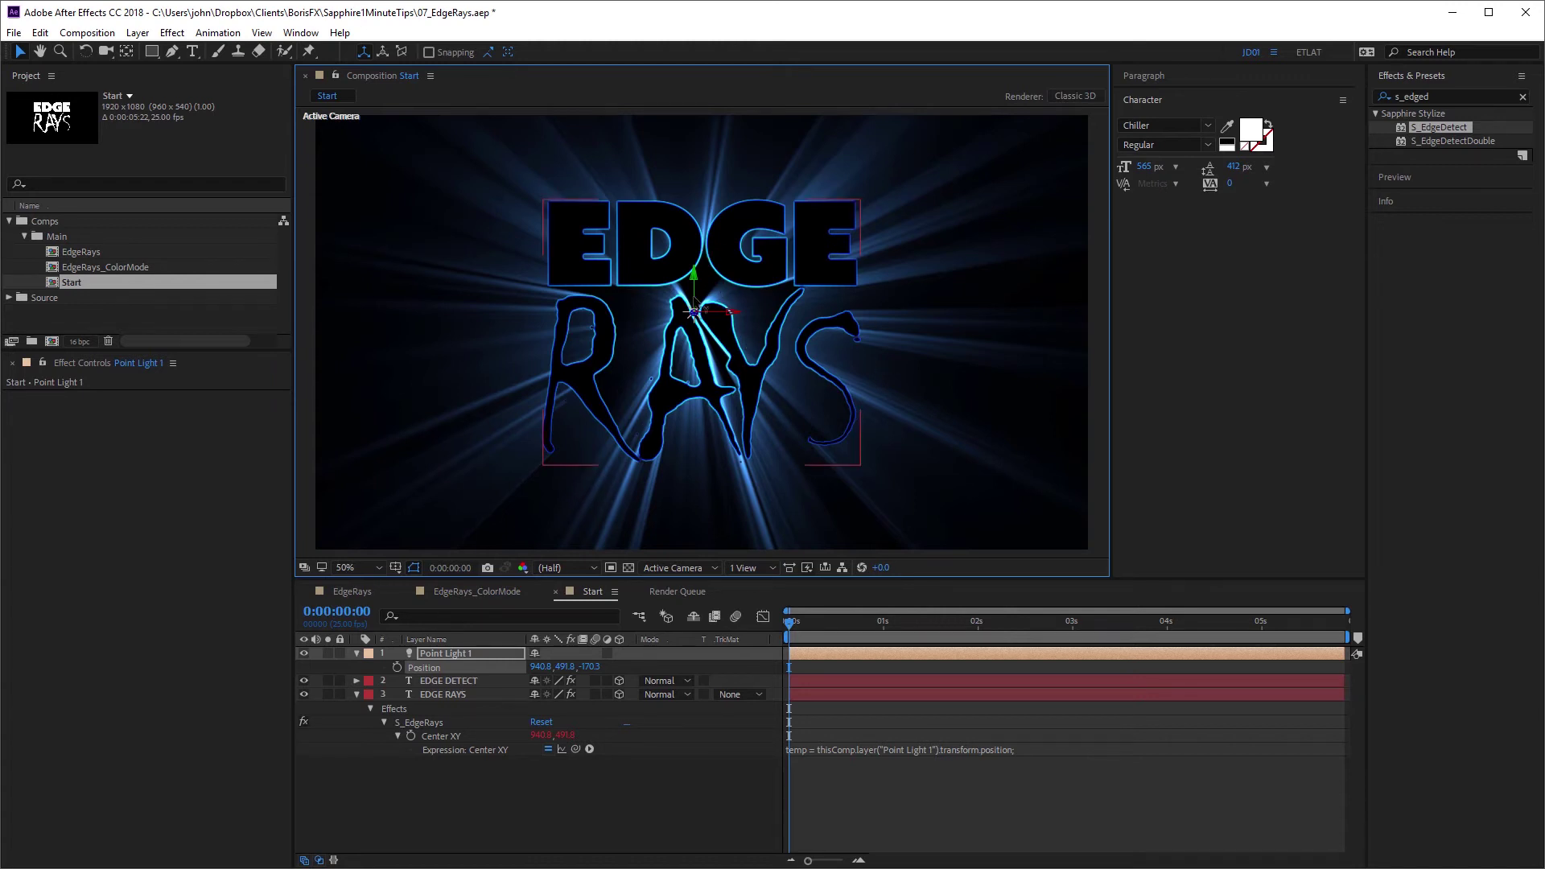
- Raise the EDGE RAYS Atmosphere Amp to 1.460 and preview the smoky rays
click(458, 693)
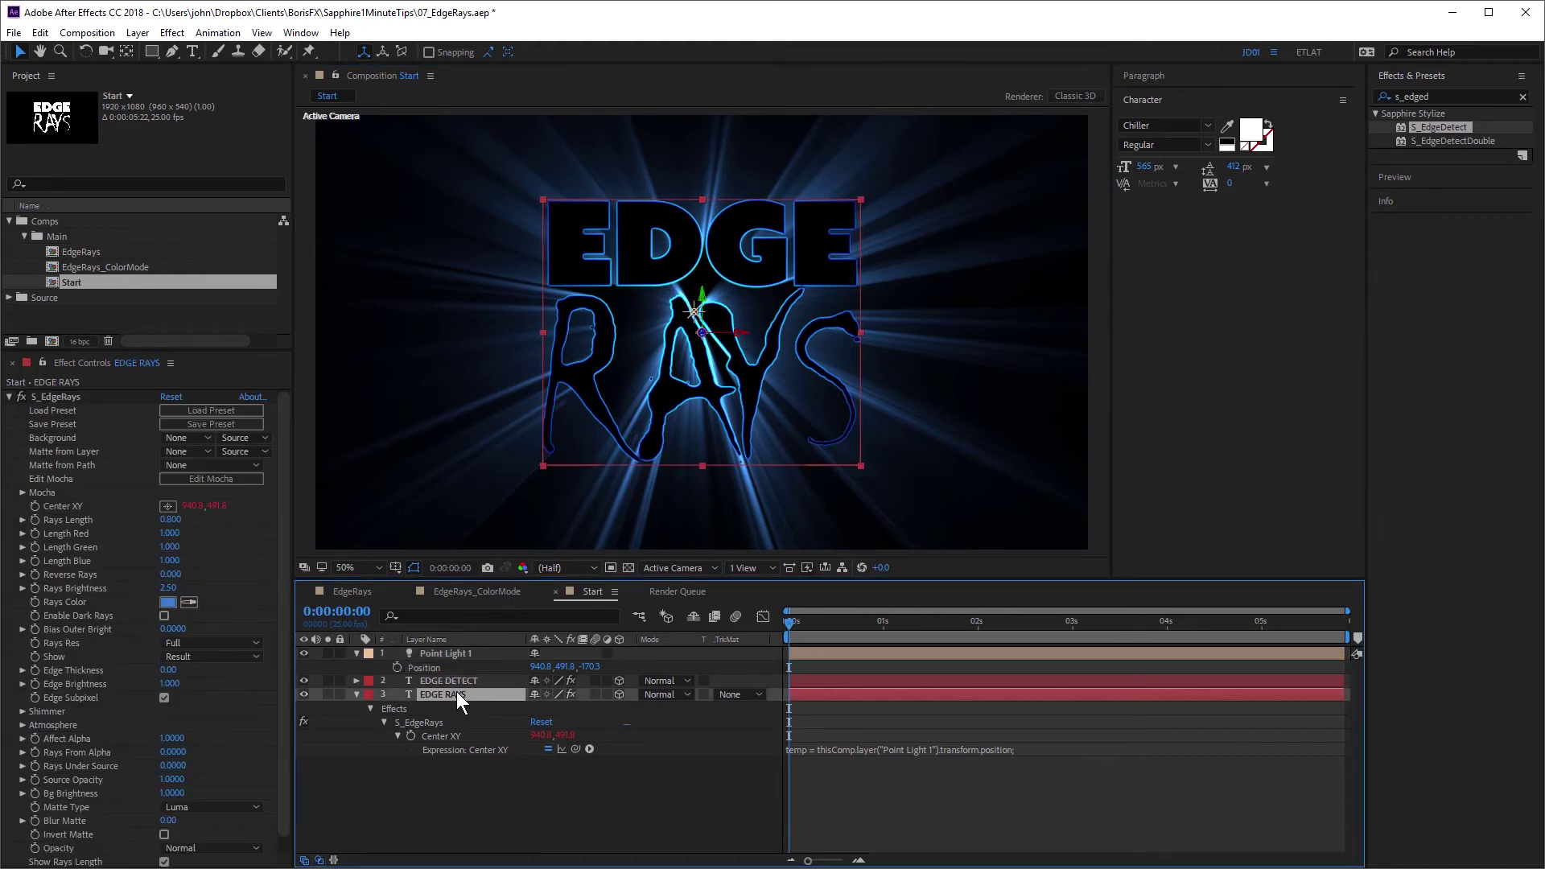
click(23, 724)
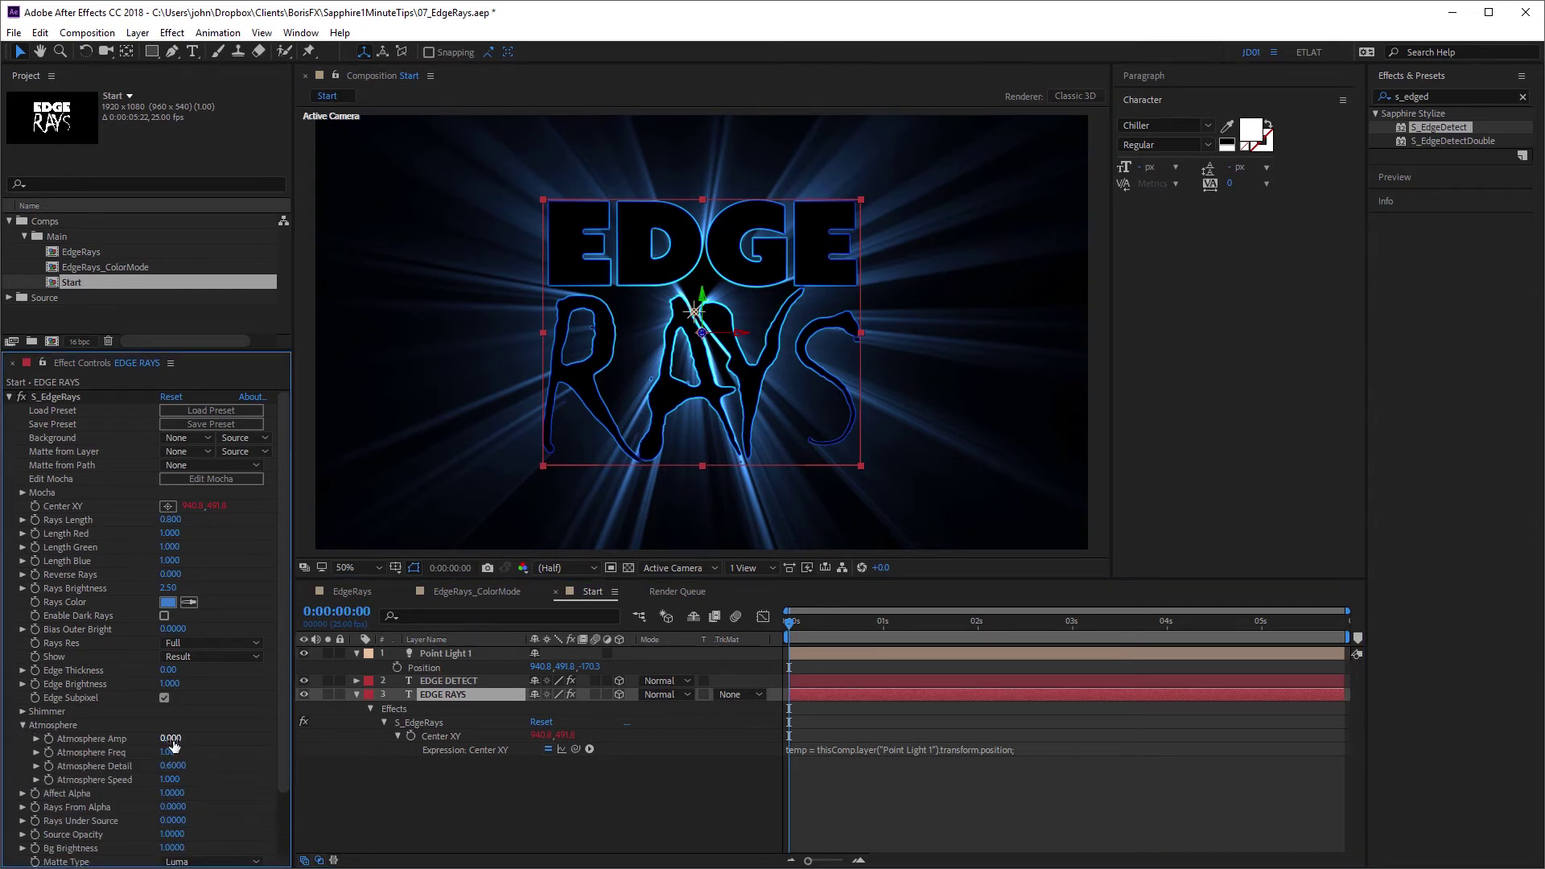
drag(170, 737, 191, 738)
drag(653, 362, 782, 711)
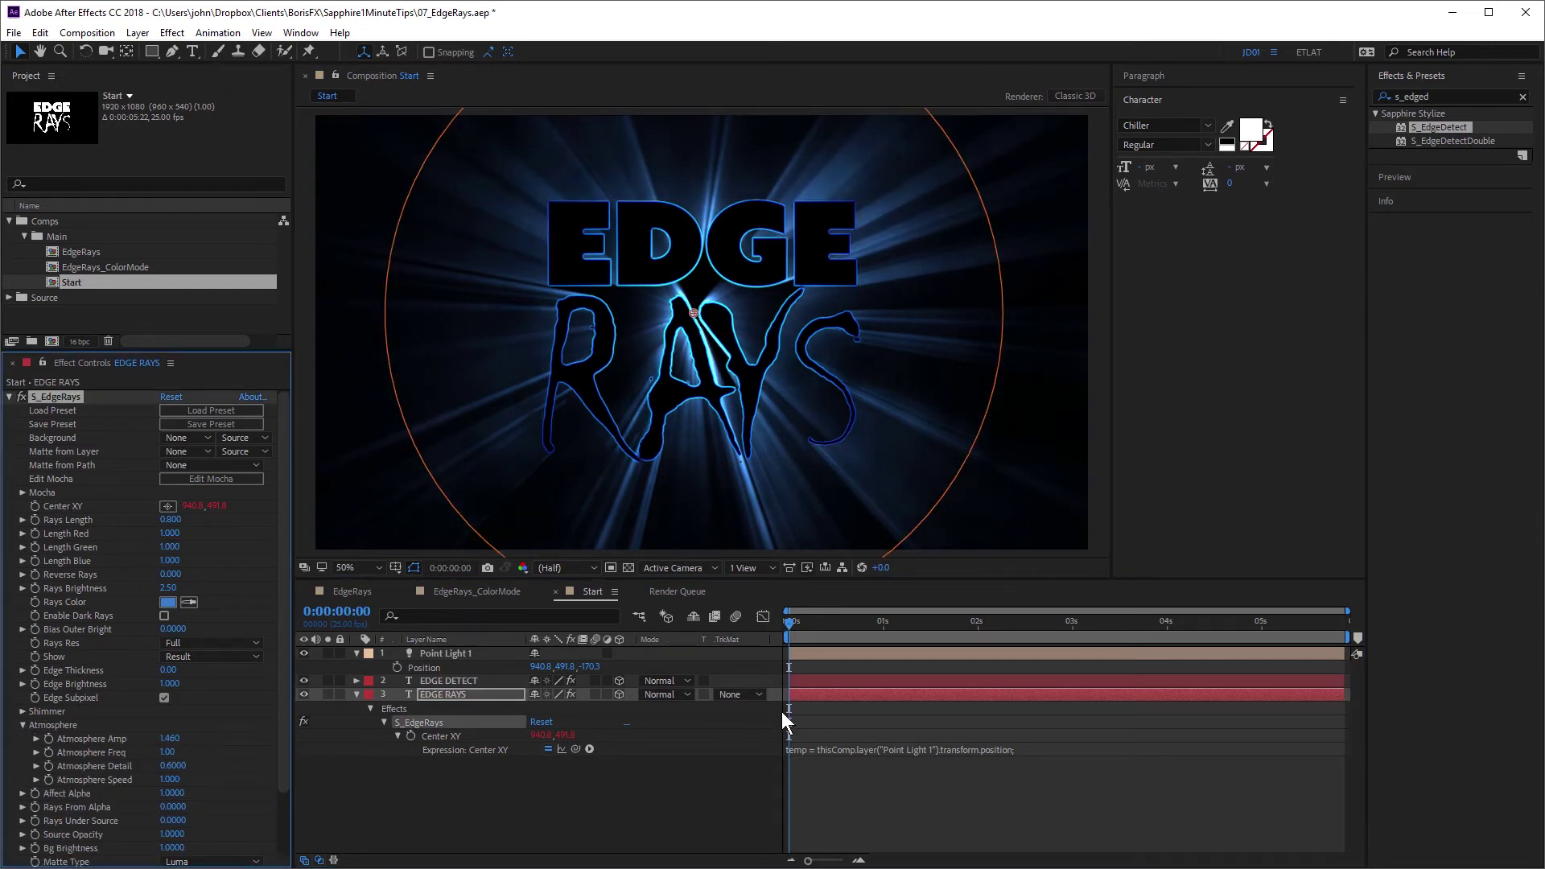
drag(800, 627, 787, 621)
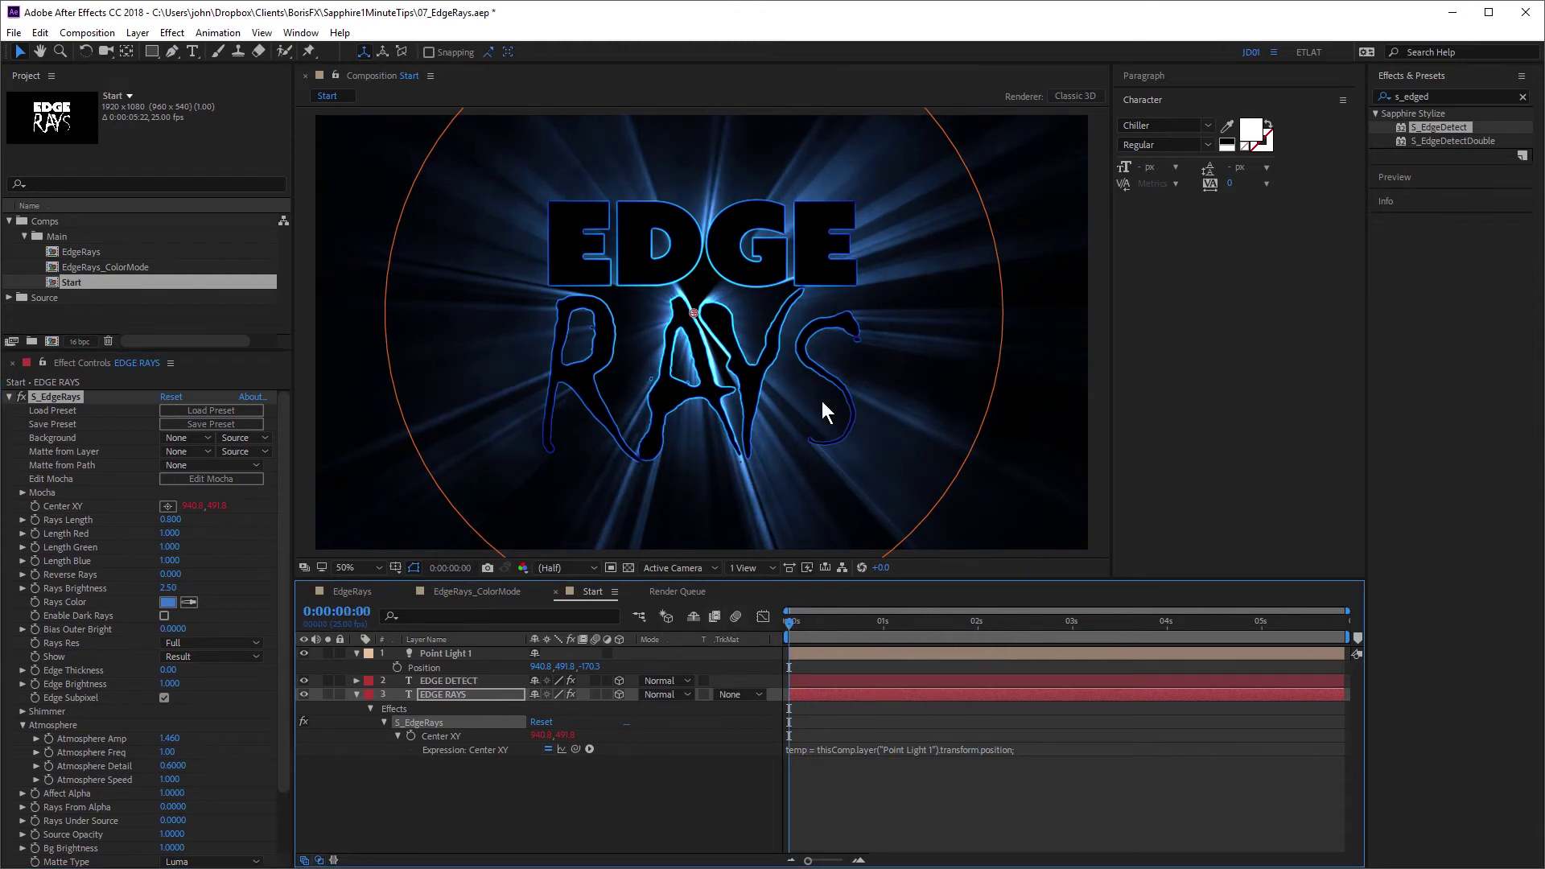
click(652, 791)
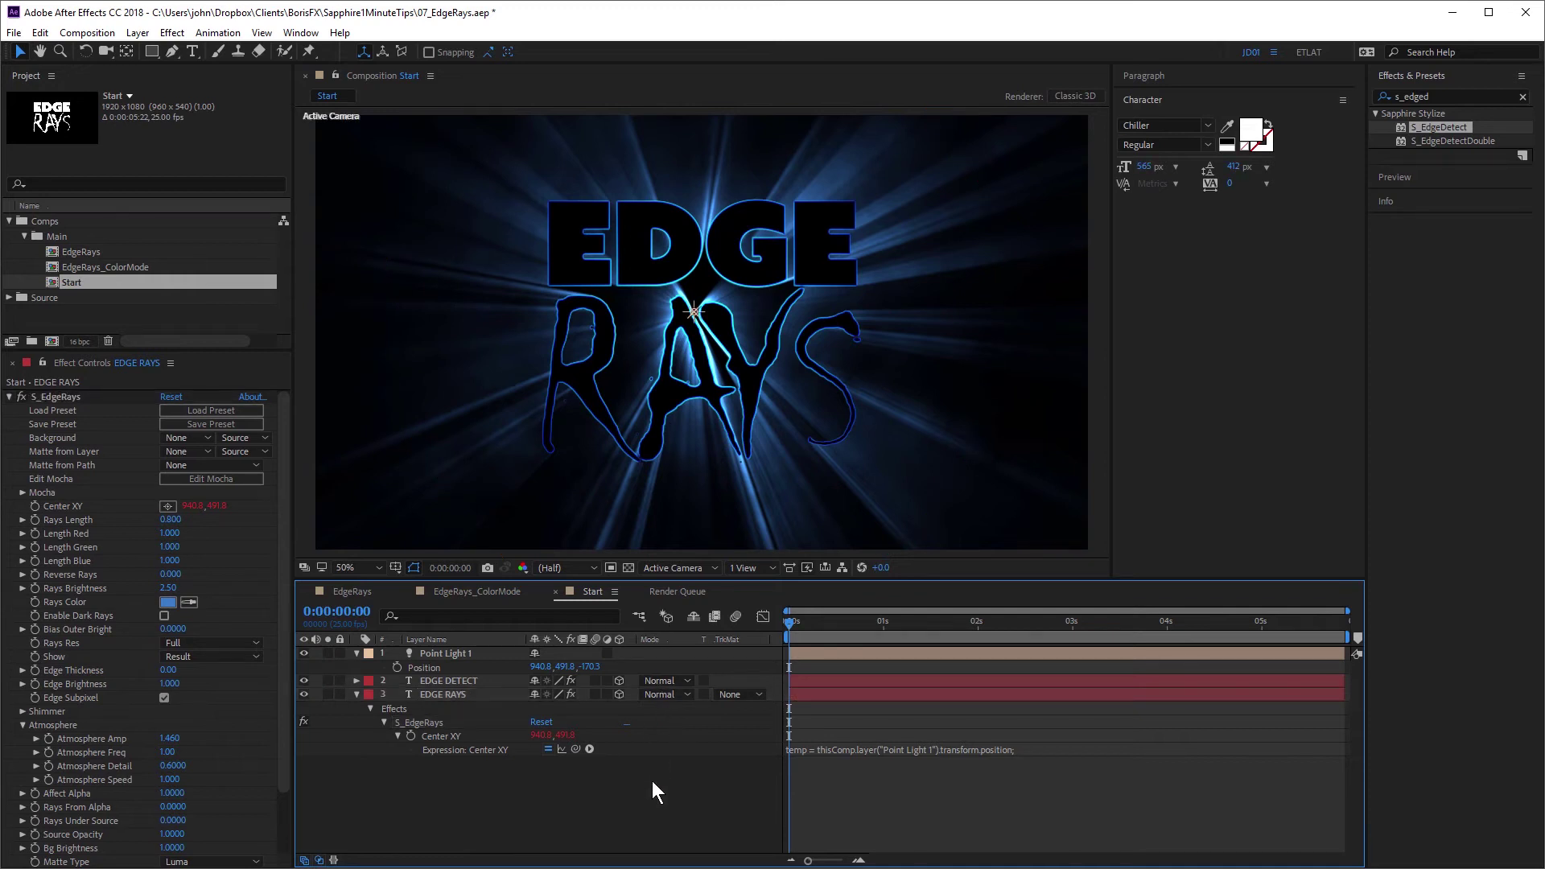
- Create an adjustment layer named GLOW and apply S_Glow to it
key(ctrl+alt+y)
key(ctrl+y)
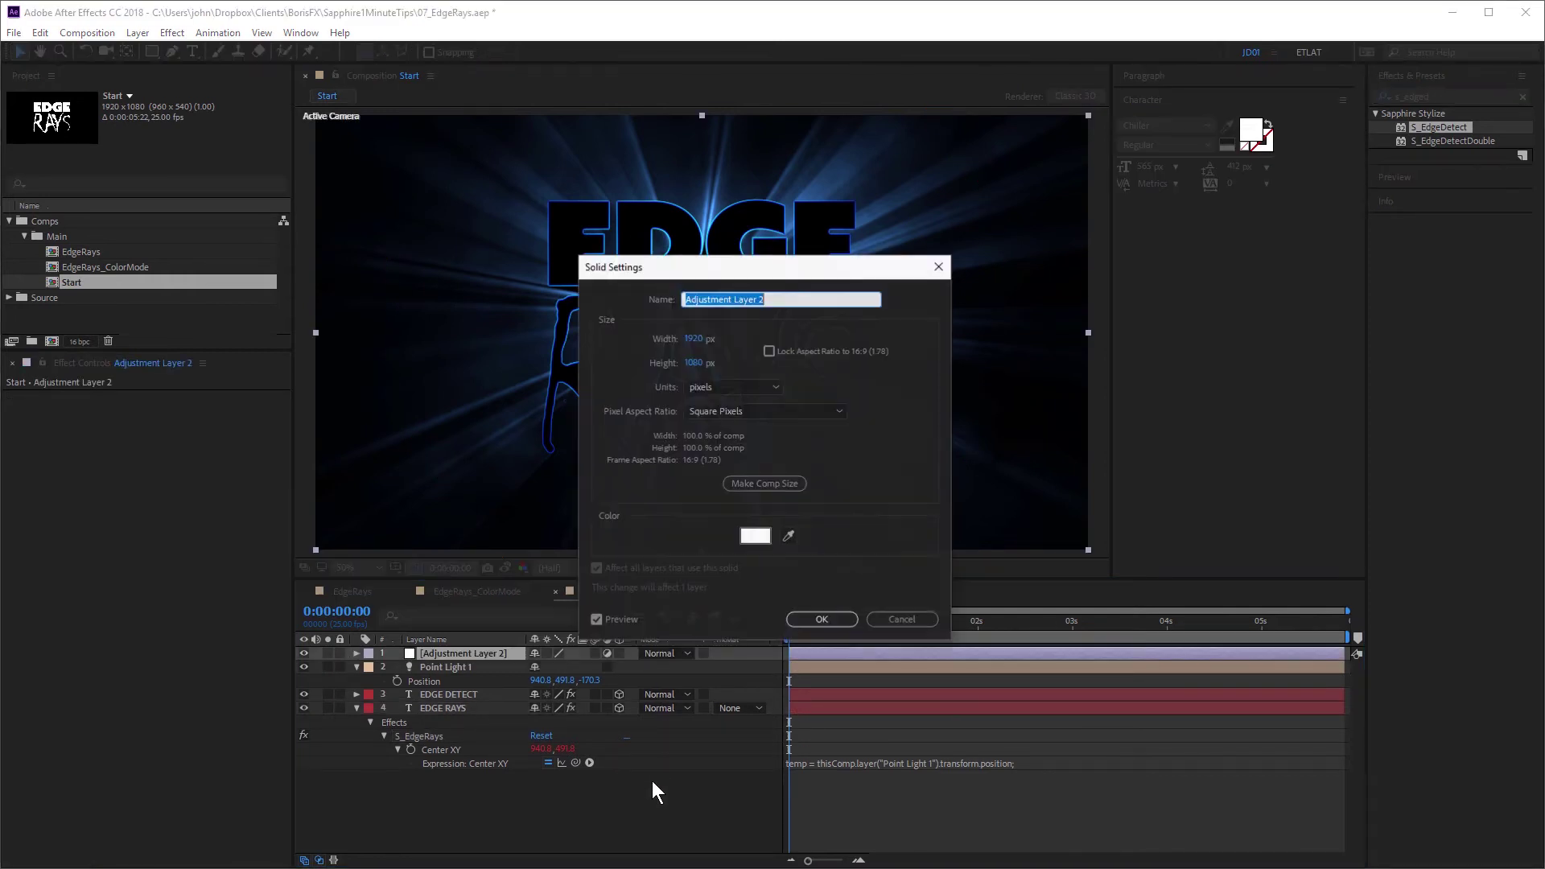
text(GLOW)
key(Return)
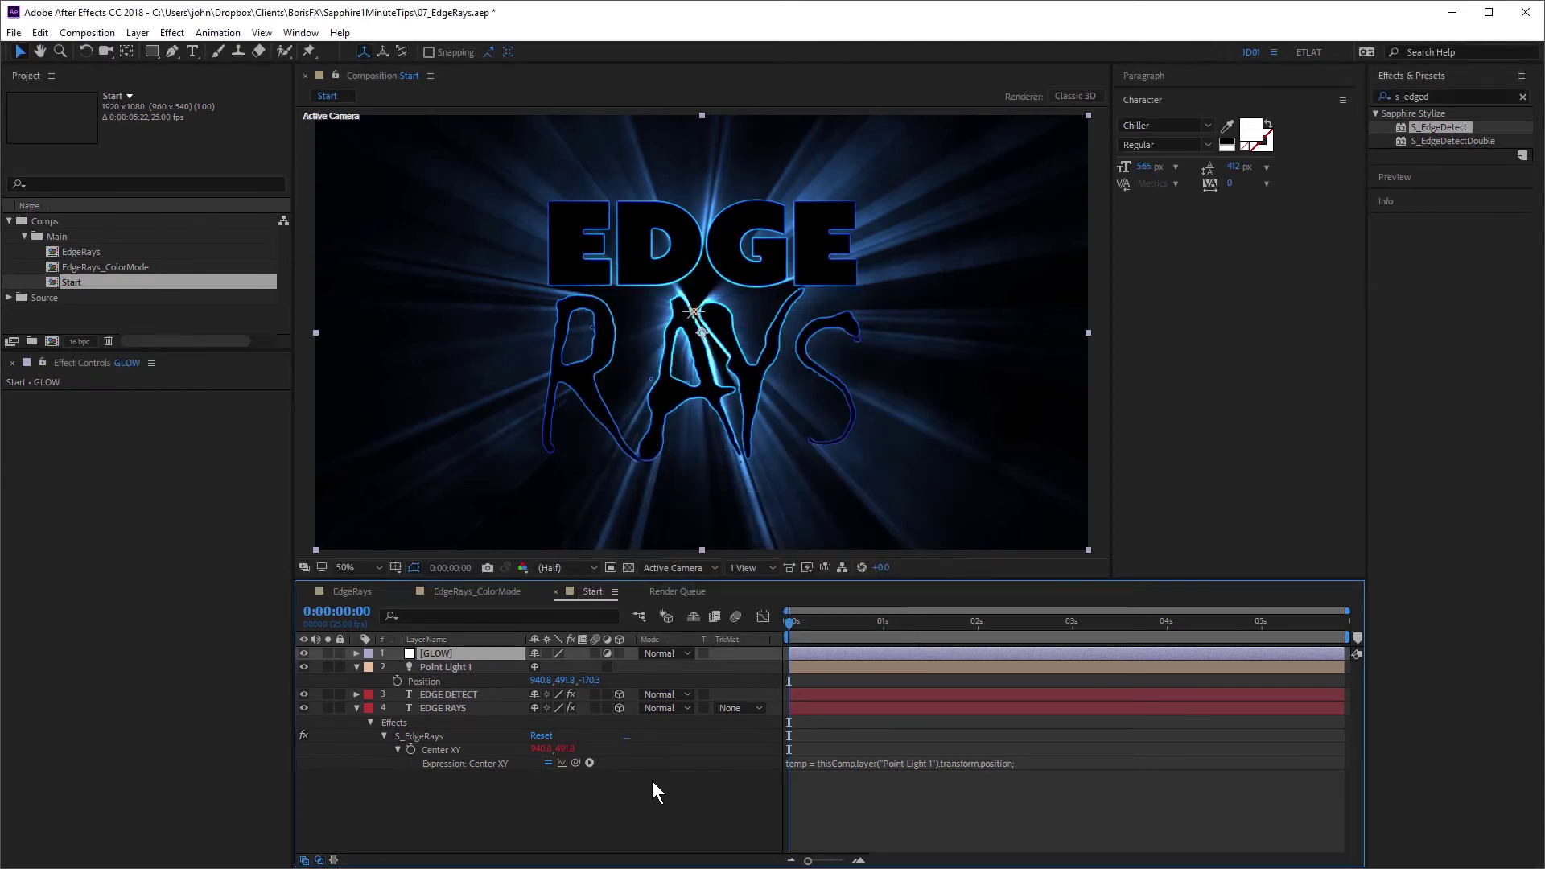
click(1450, 97)
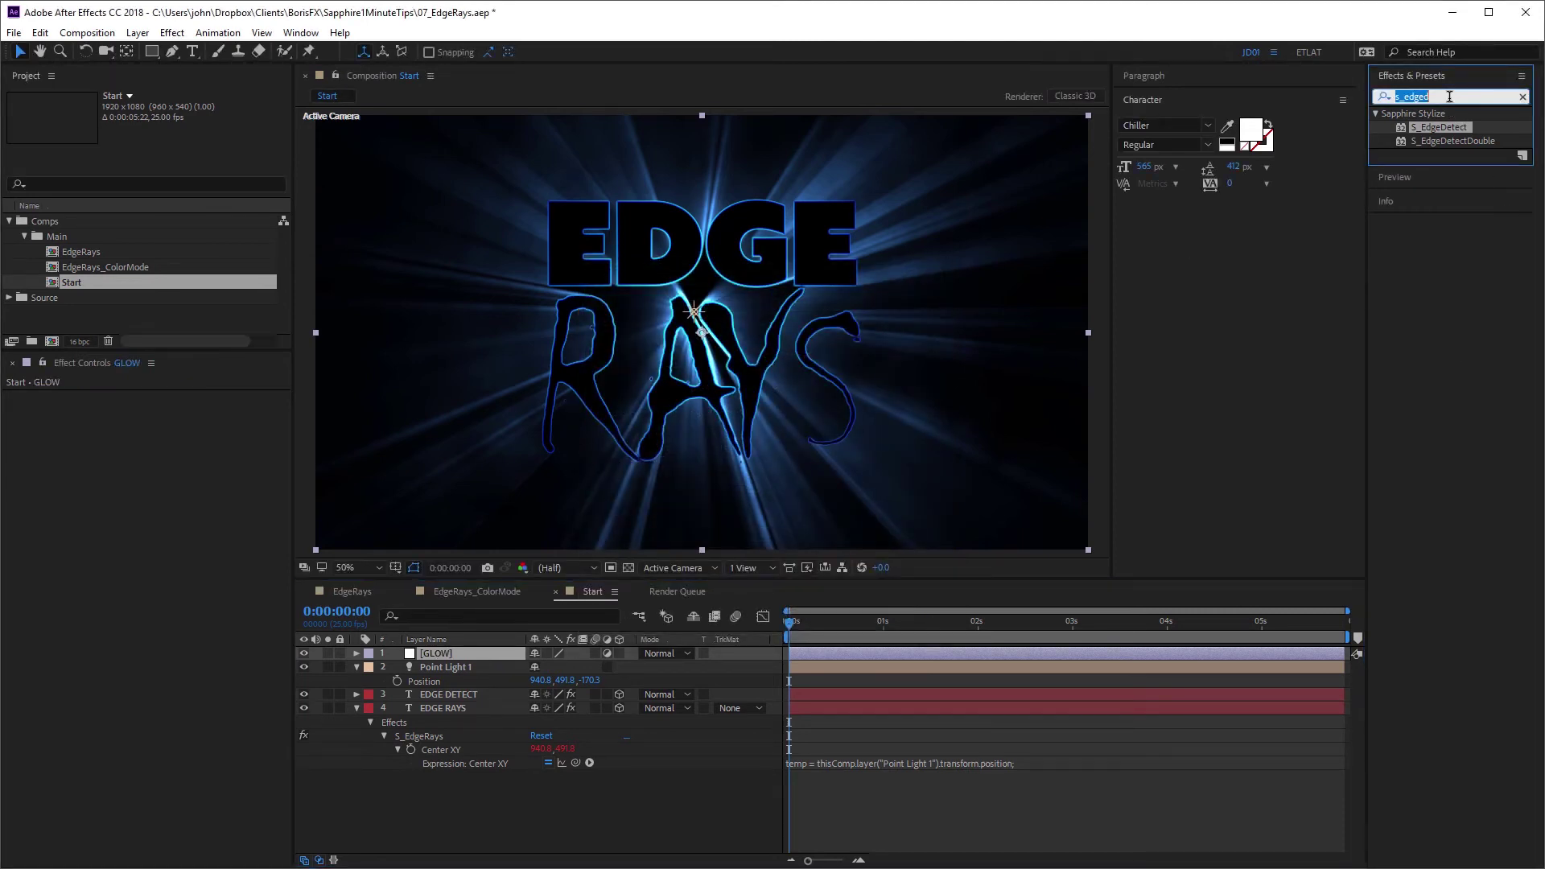
text(S_gl)
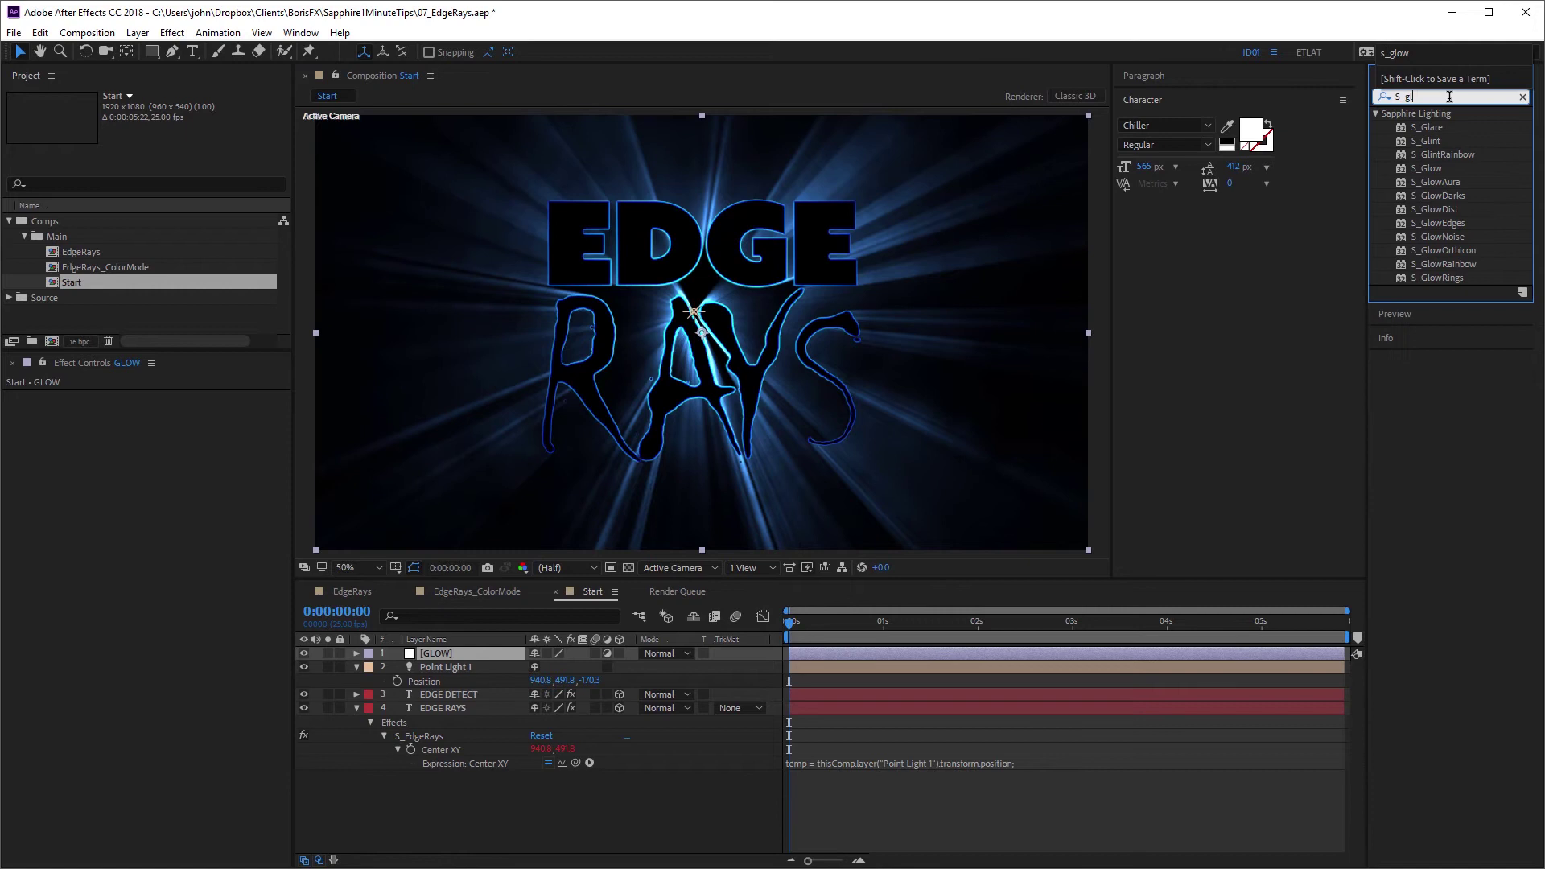
double_click(1431, 168)
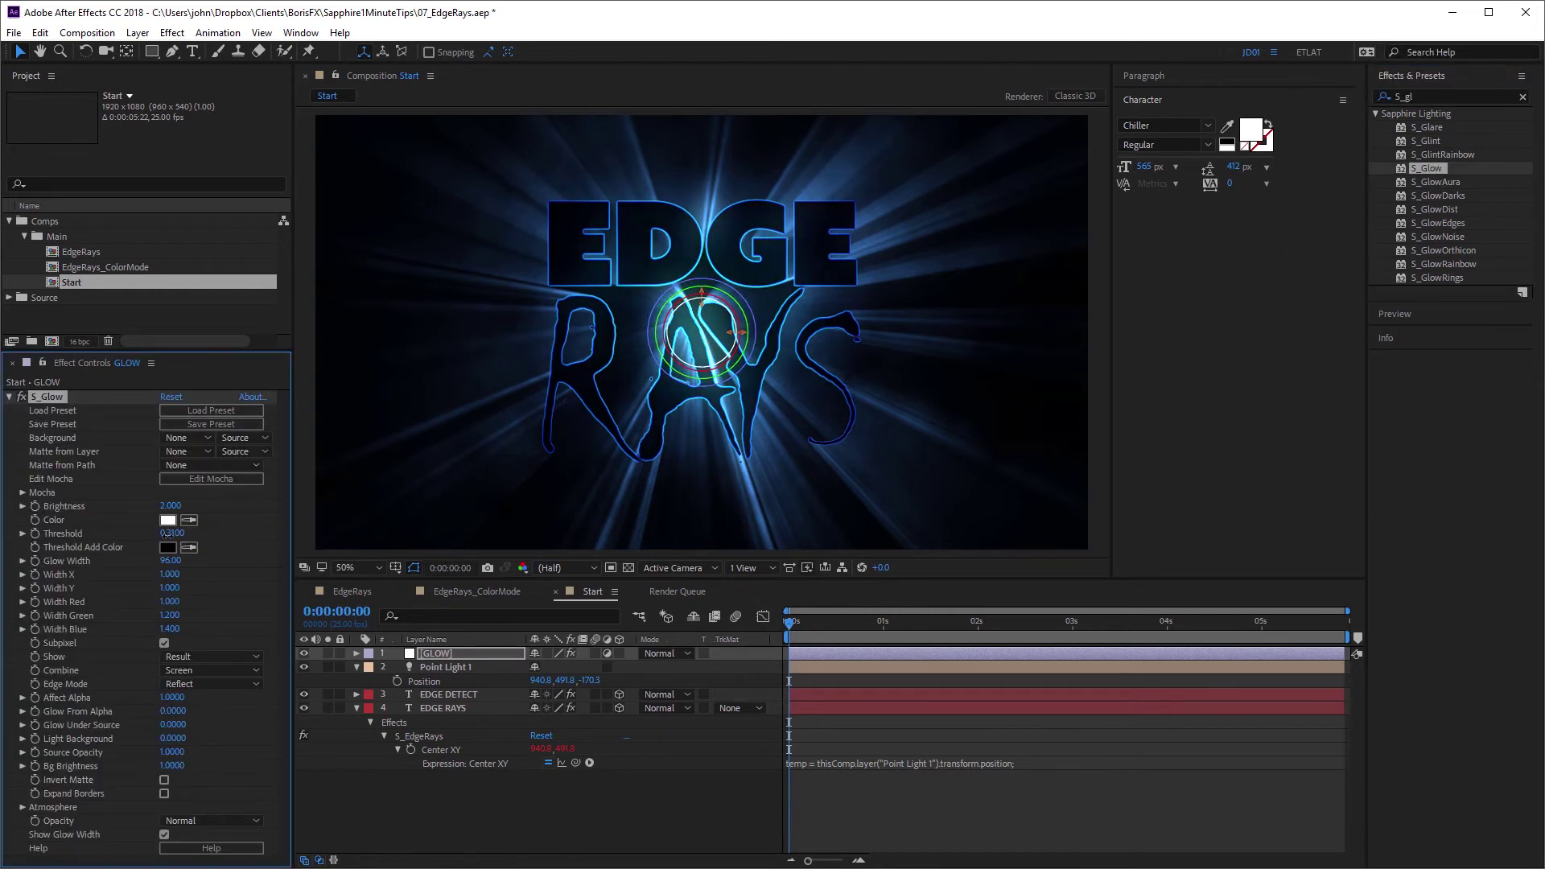
- Set S_Glow Atmosphere Amp to 2.180, Atmosphere Freq to 2.40, and Threshold to 0
drag(173, 532, 157, 536)
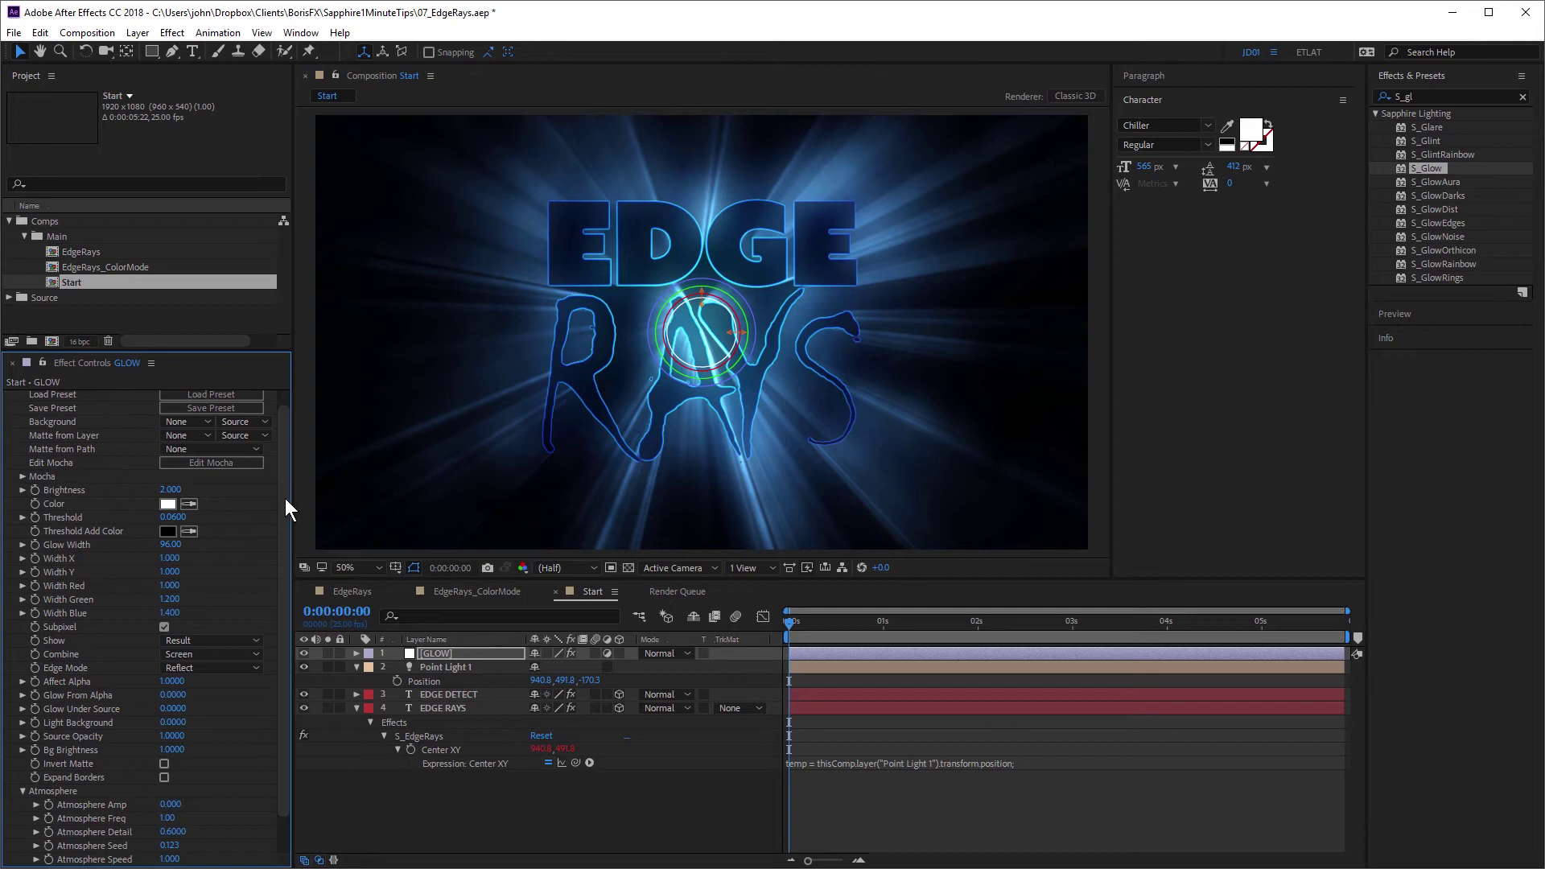
scroll(284, 540, down, 2)
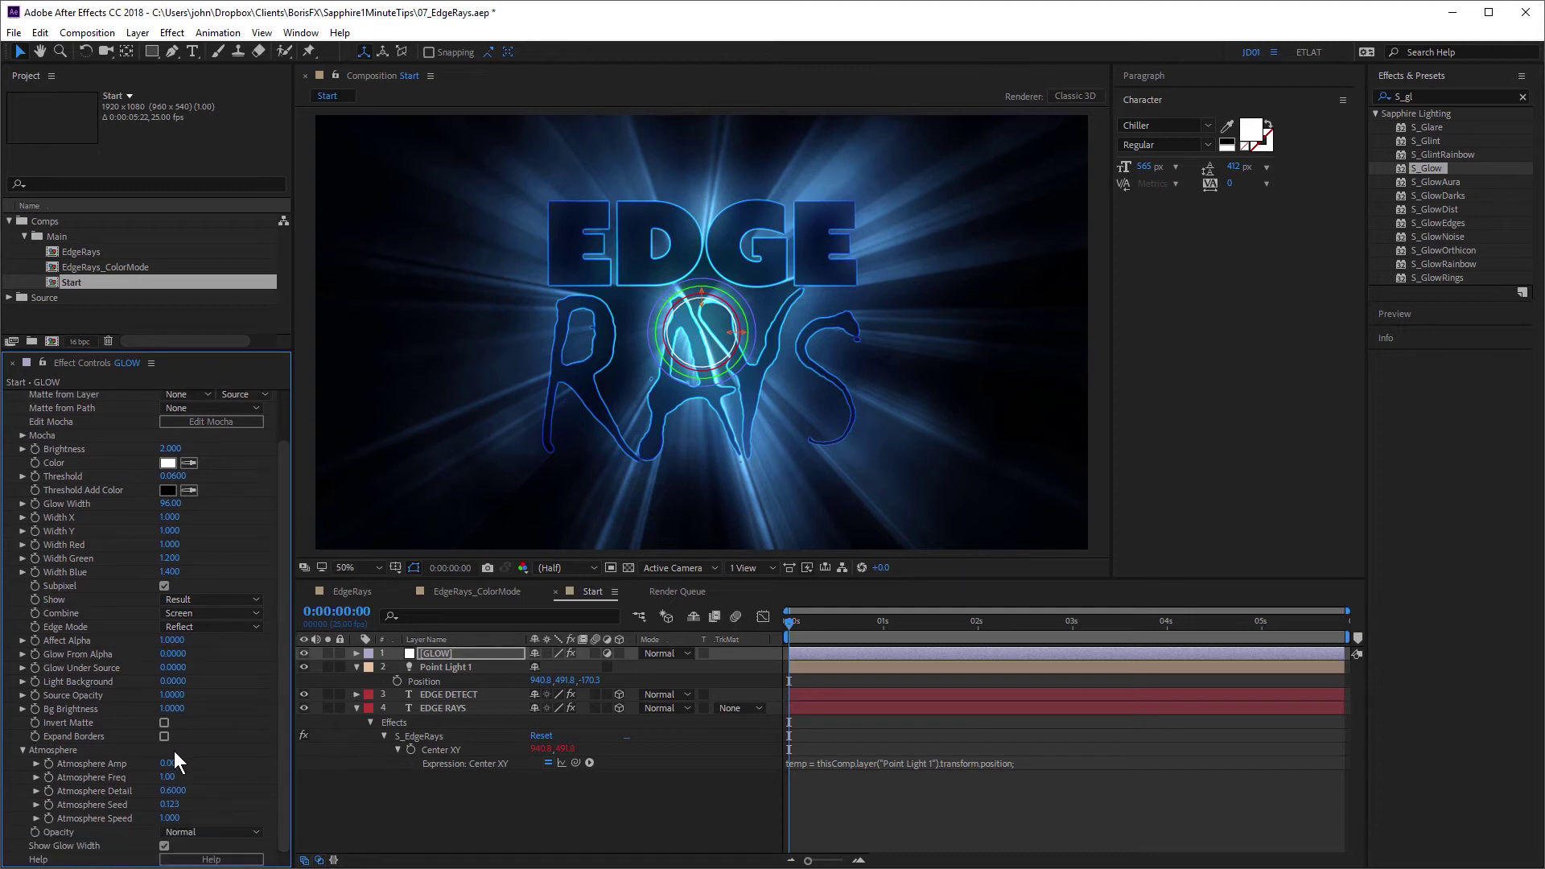
drag(170, 766, 229, 766)
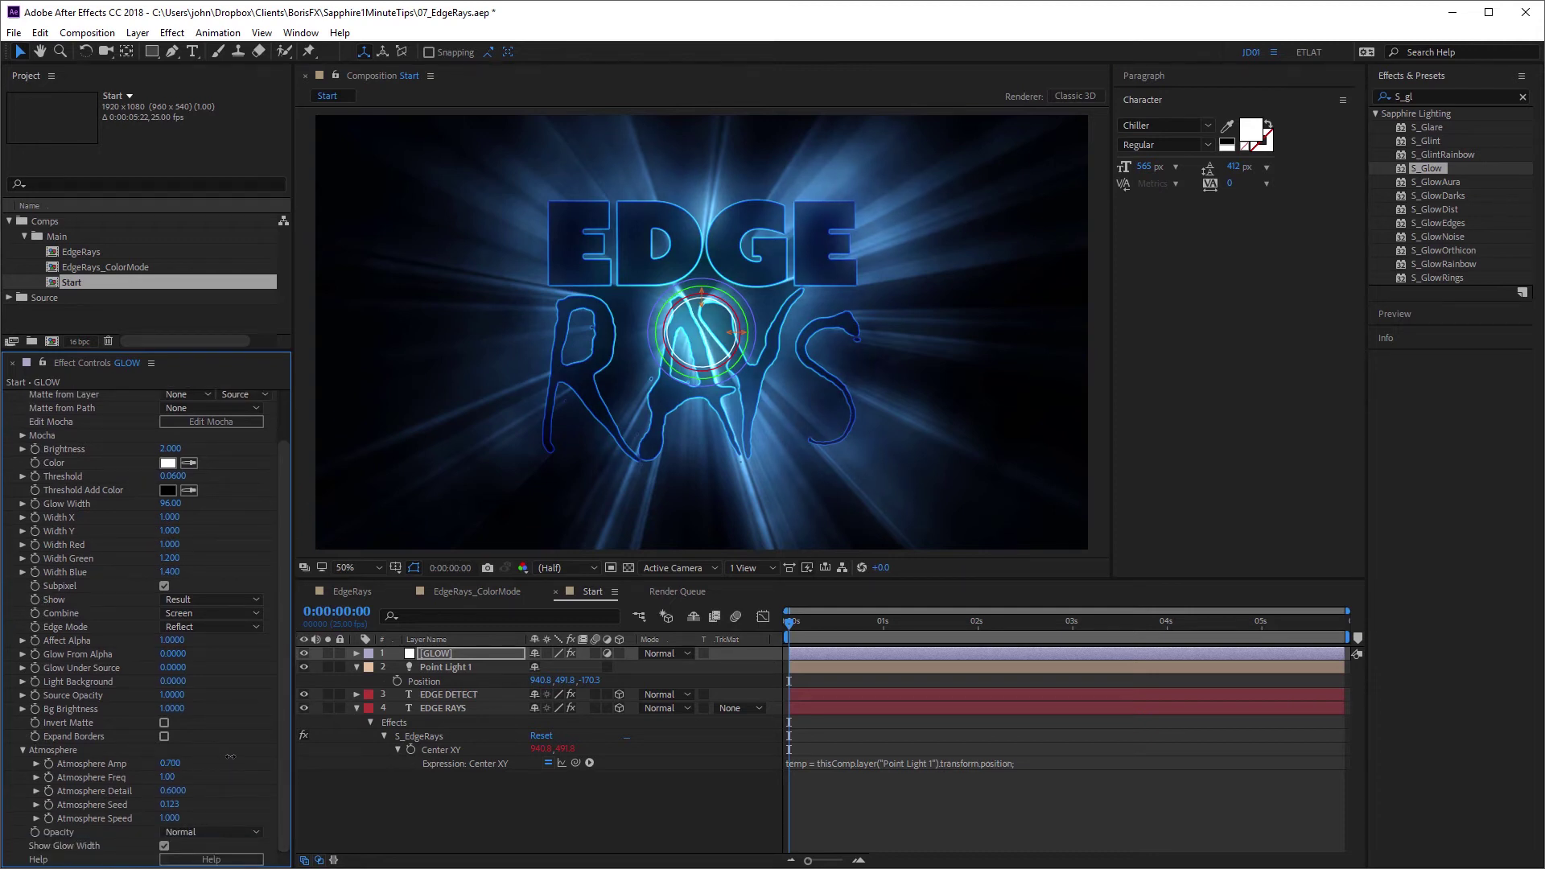
drag(322, 738, 324, 739)
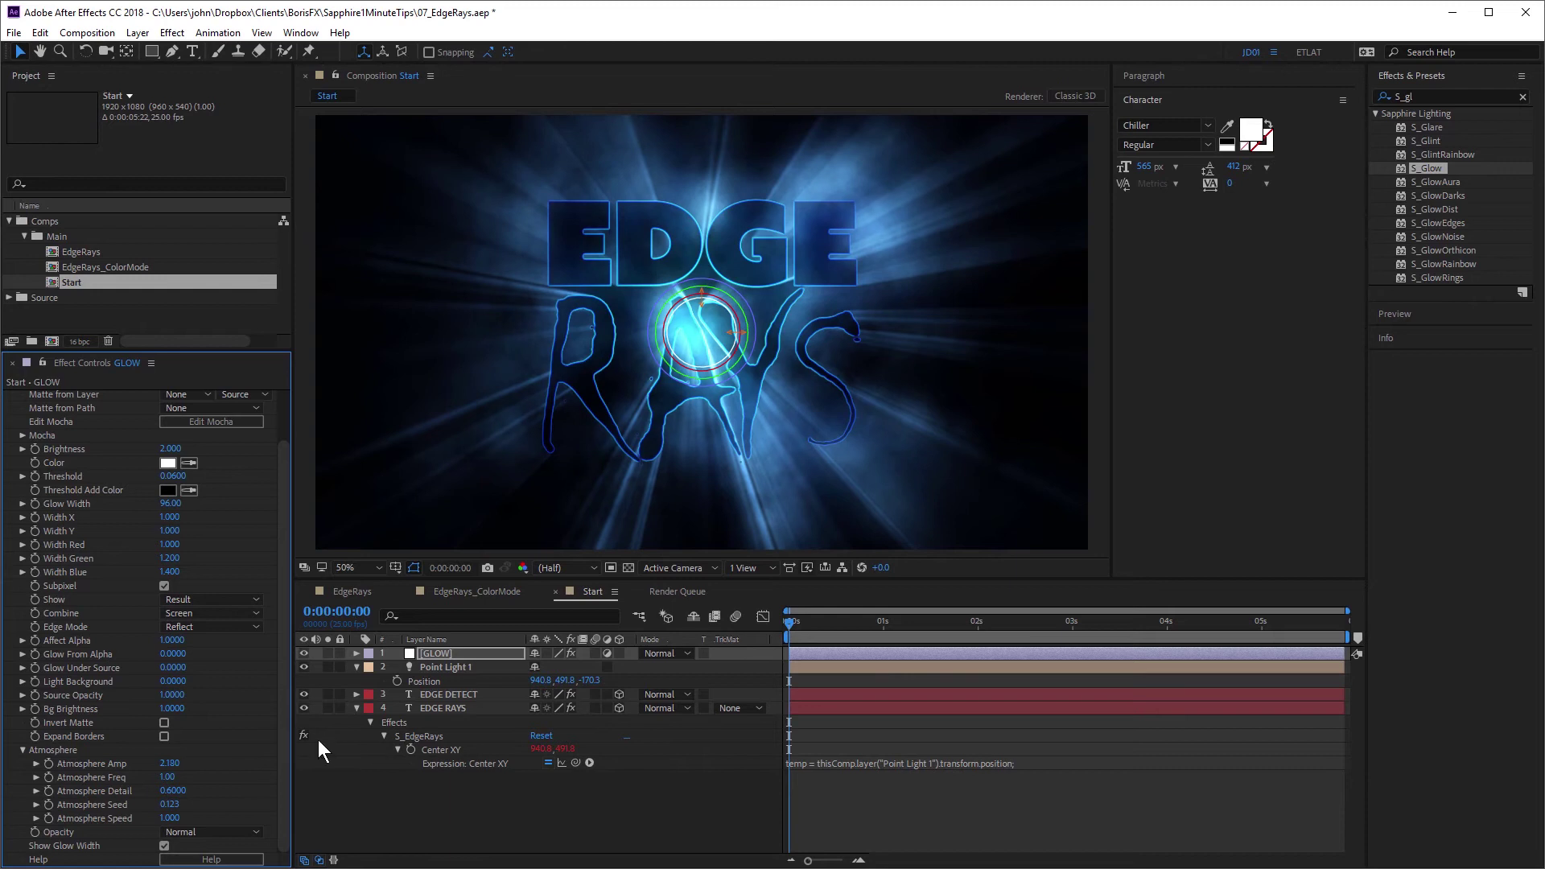
drag(171, 781, 189, 787)
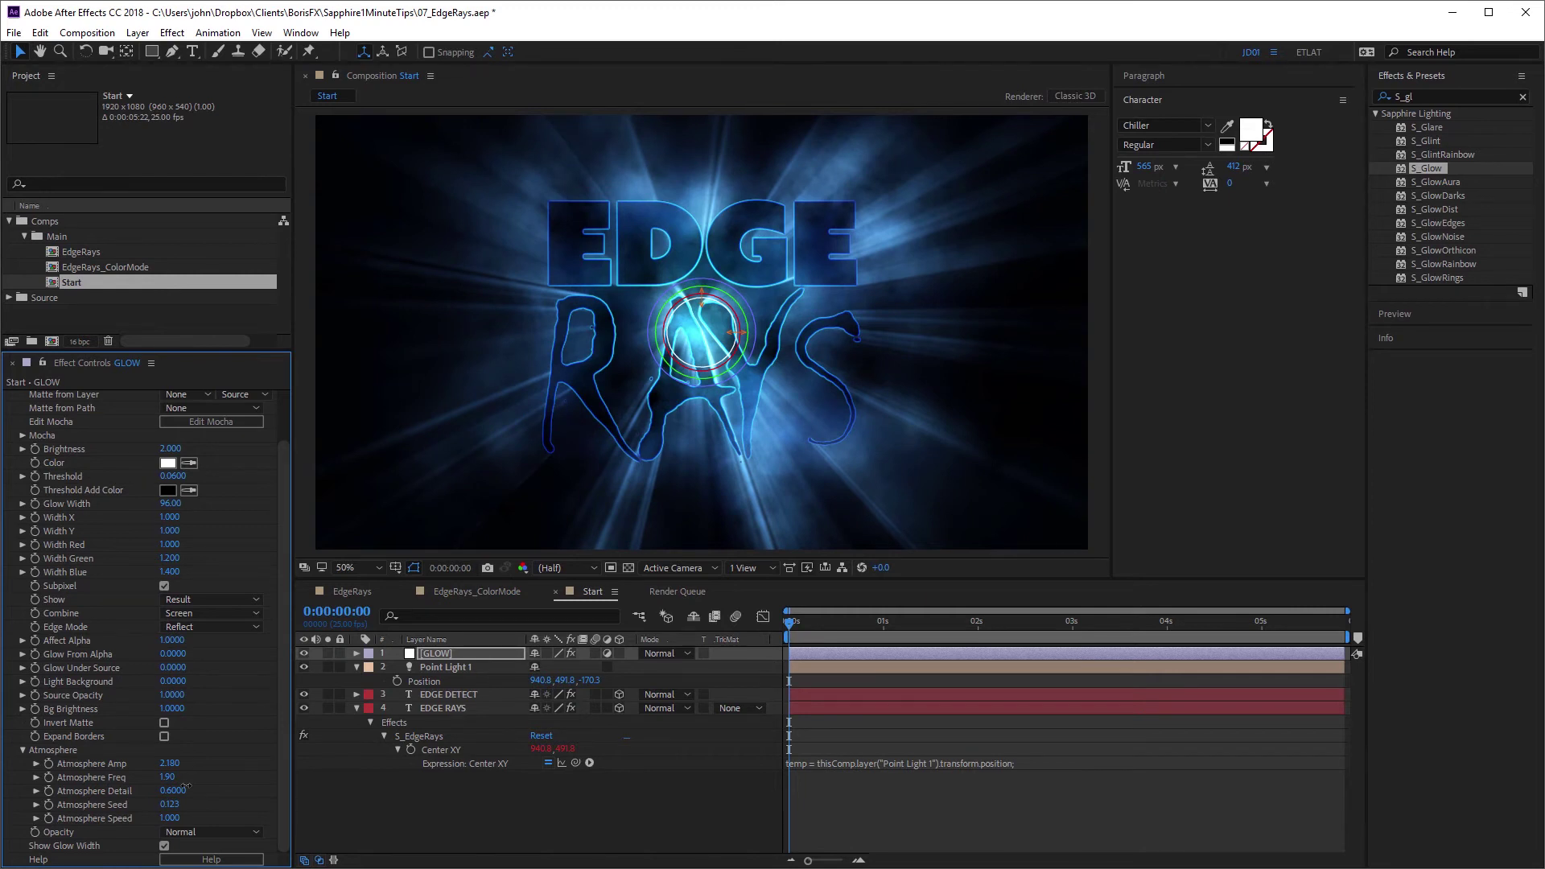
drag(173, 479, 169, 480)
- Nudge Point Light 1 slightly left and up toward the text
click(450, 666)
mouse_move(700, 328)
mouse_down()
mouse_move(763, 342)
mouse_move(679, 322)
mouse_move(761, 288)
mouse_move(686, 318)
mouse_up()
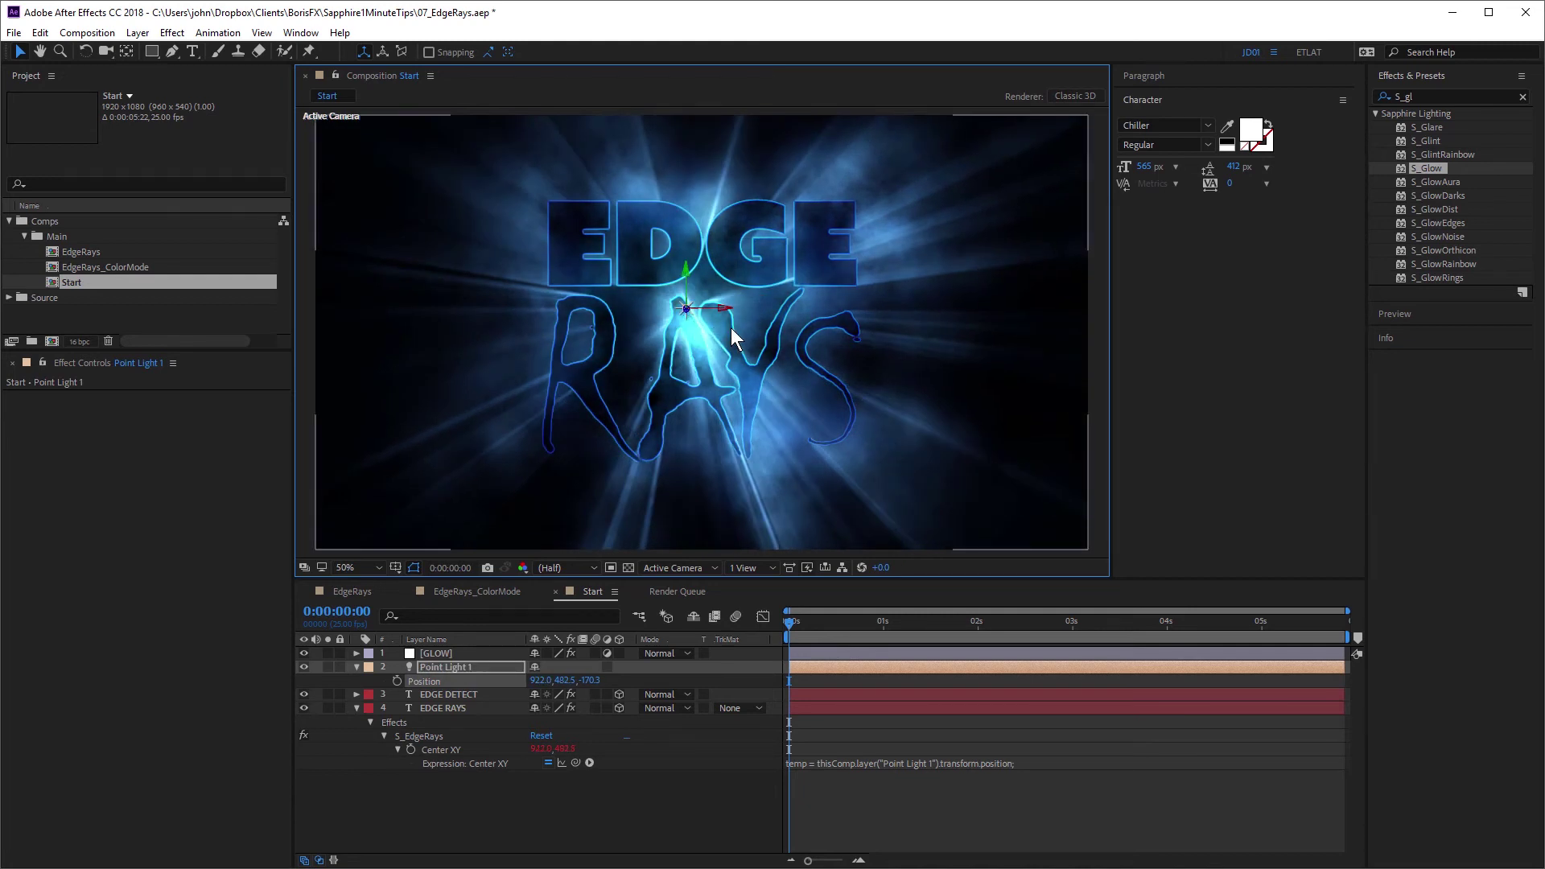
click(448, 697)
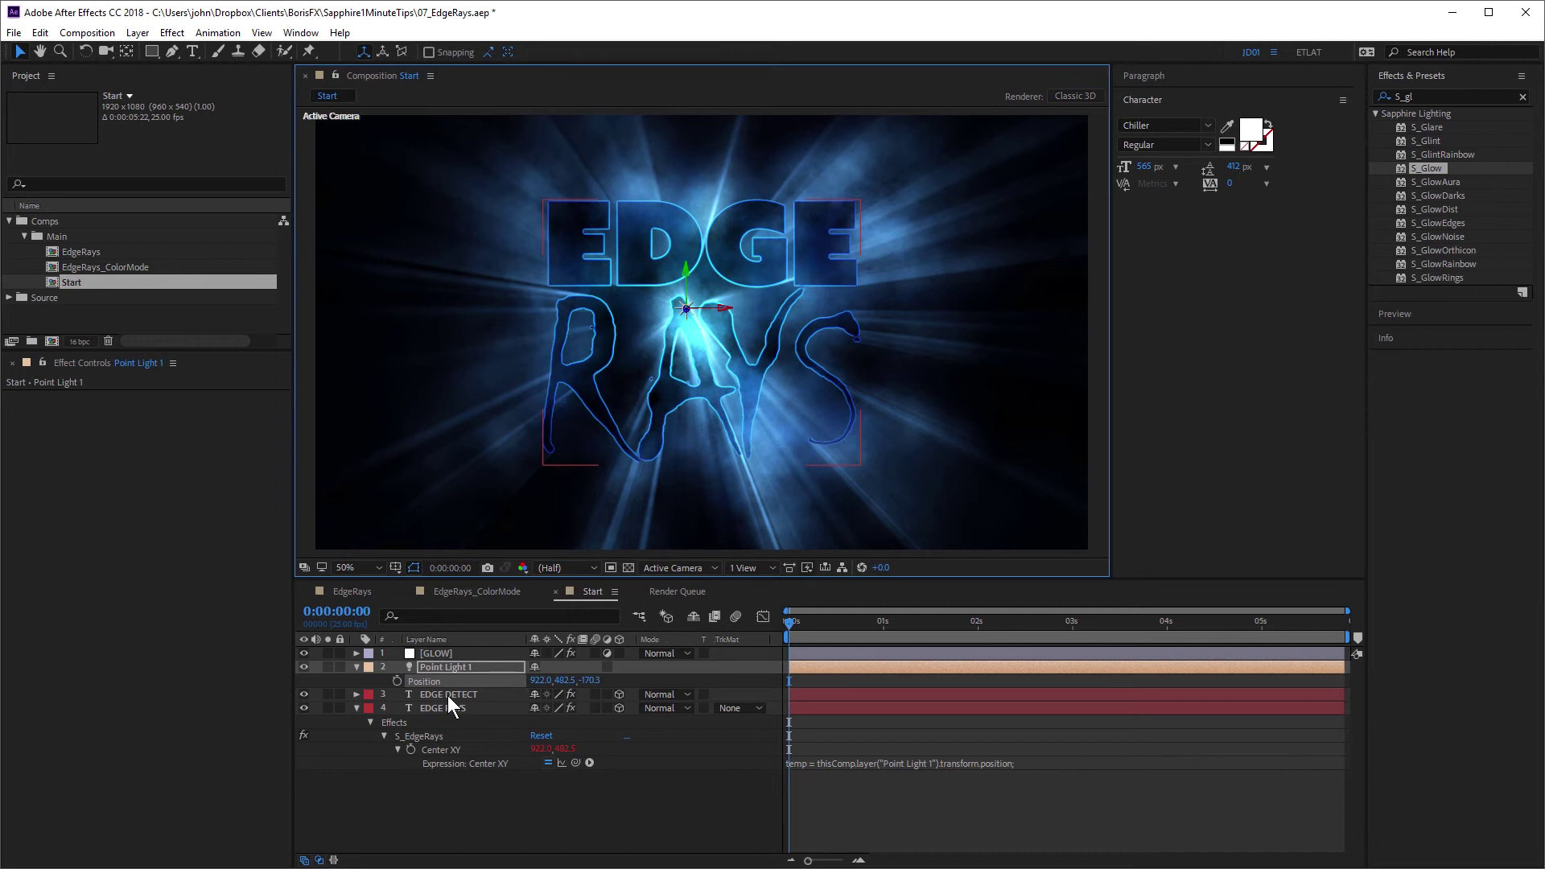
- Duplicate EDGE DETECT with Edge Smooth 34.38 and Threshold 0.290
click(447, 696)
key(ctrl+d)
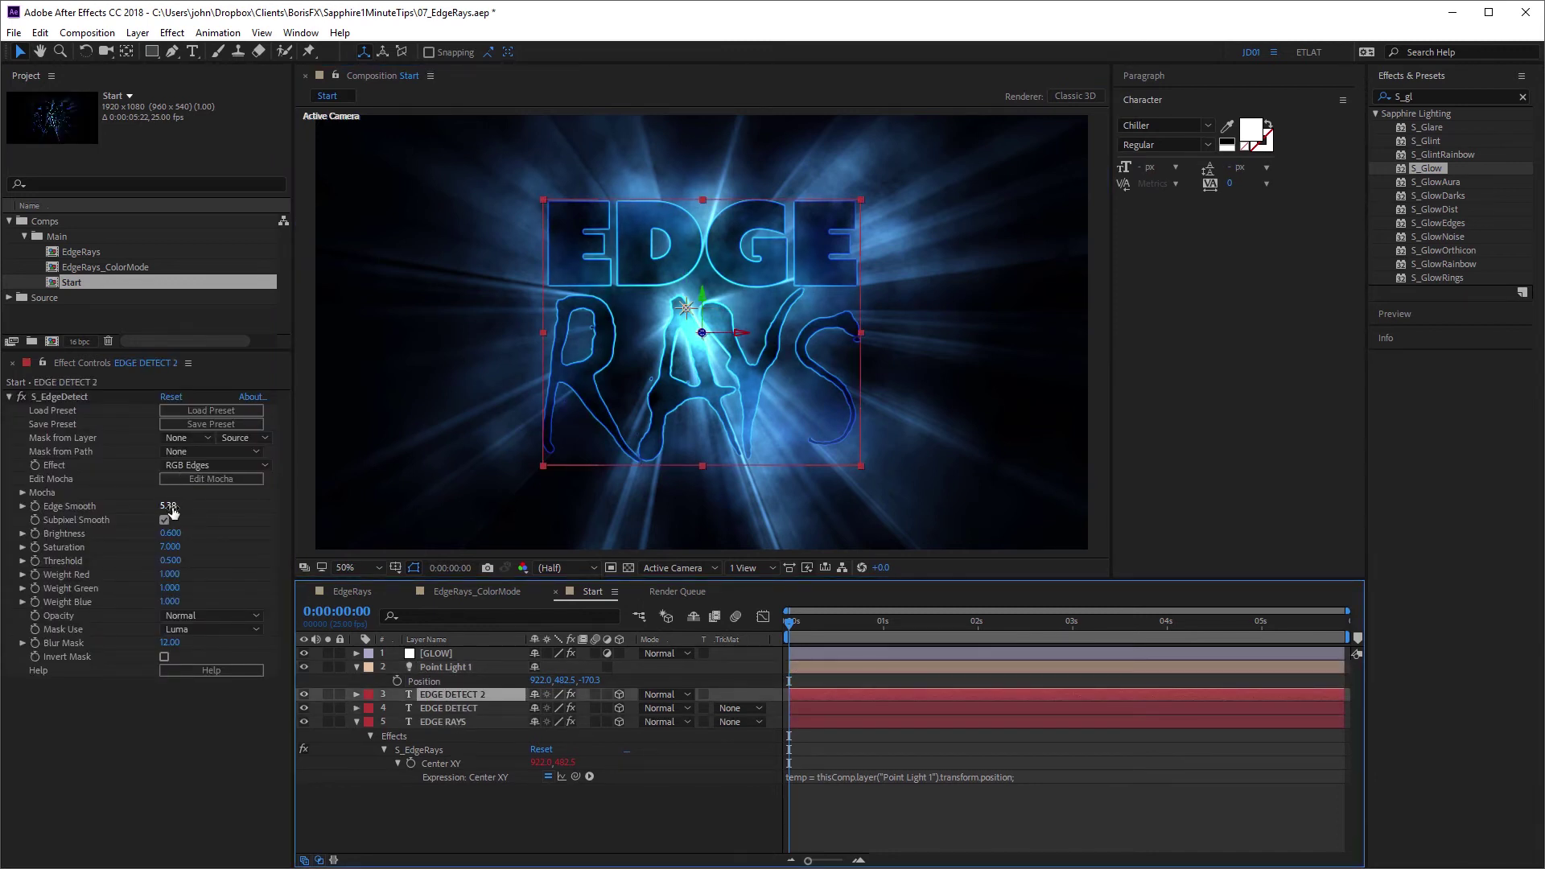
mouse_move(170, 508)
mouse_down()
mouse_move(228, 521)
mouse_move(218, 527)
mouse_up()
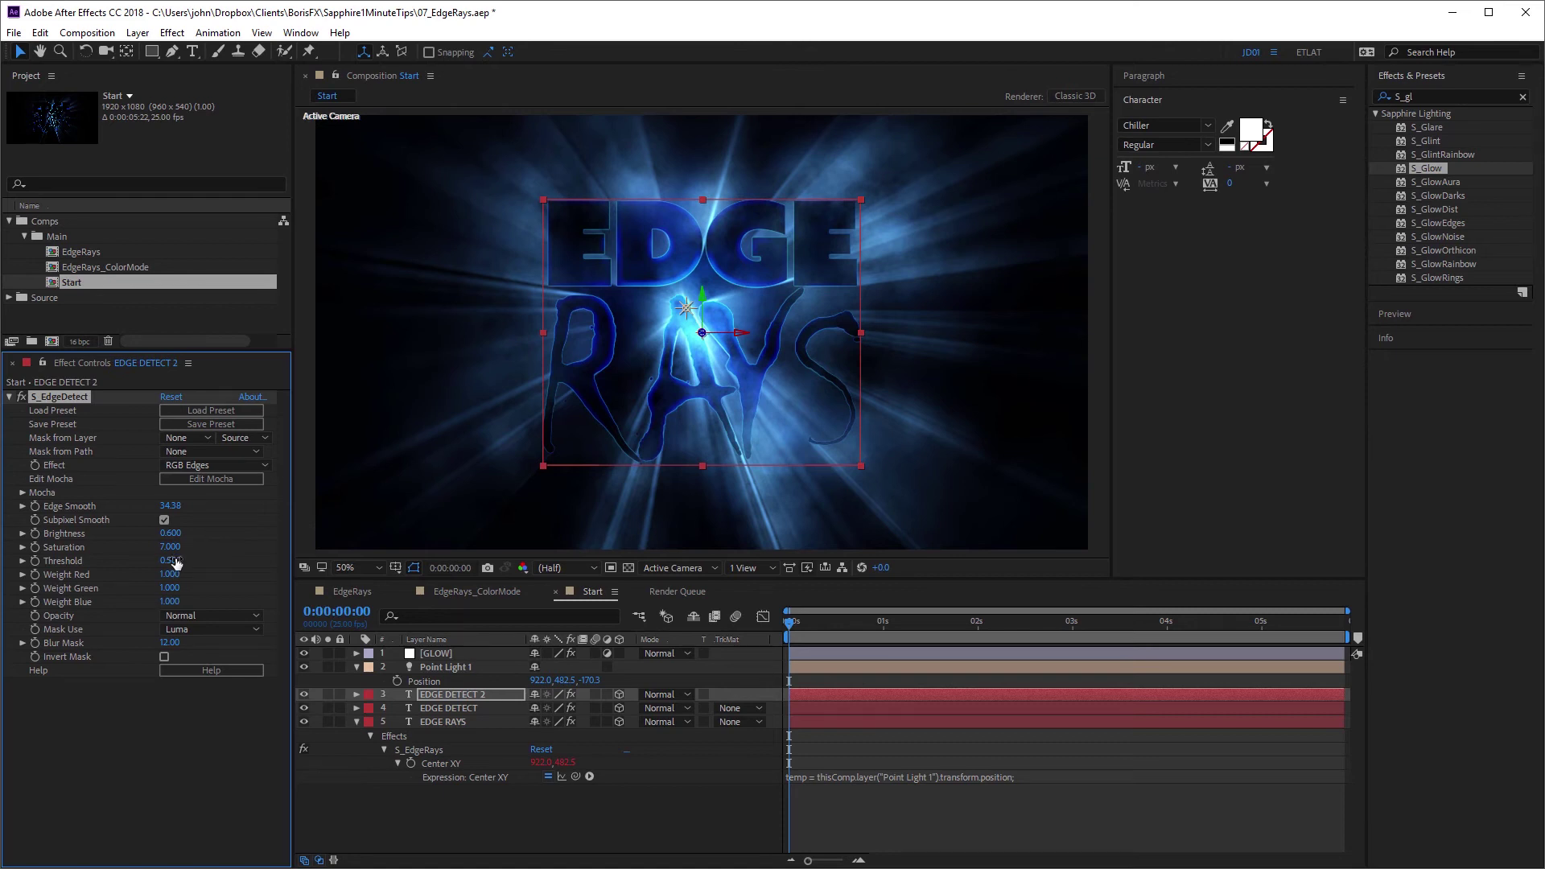
drag(177, 561, 170, 561)
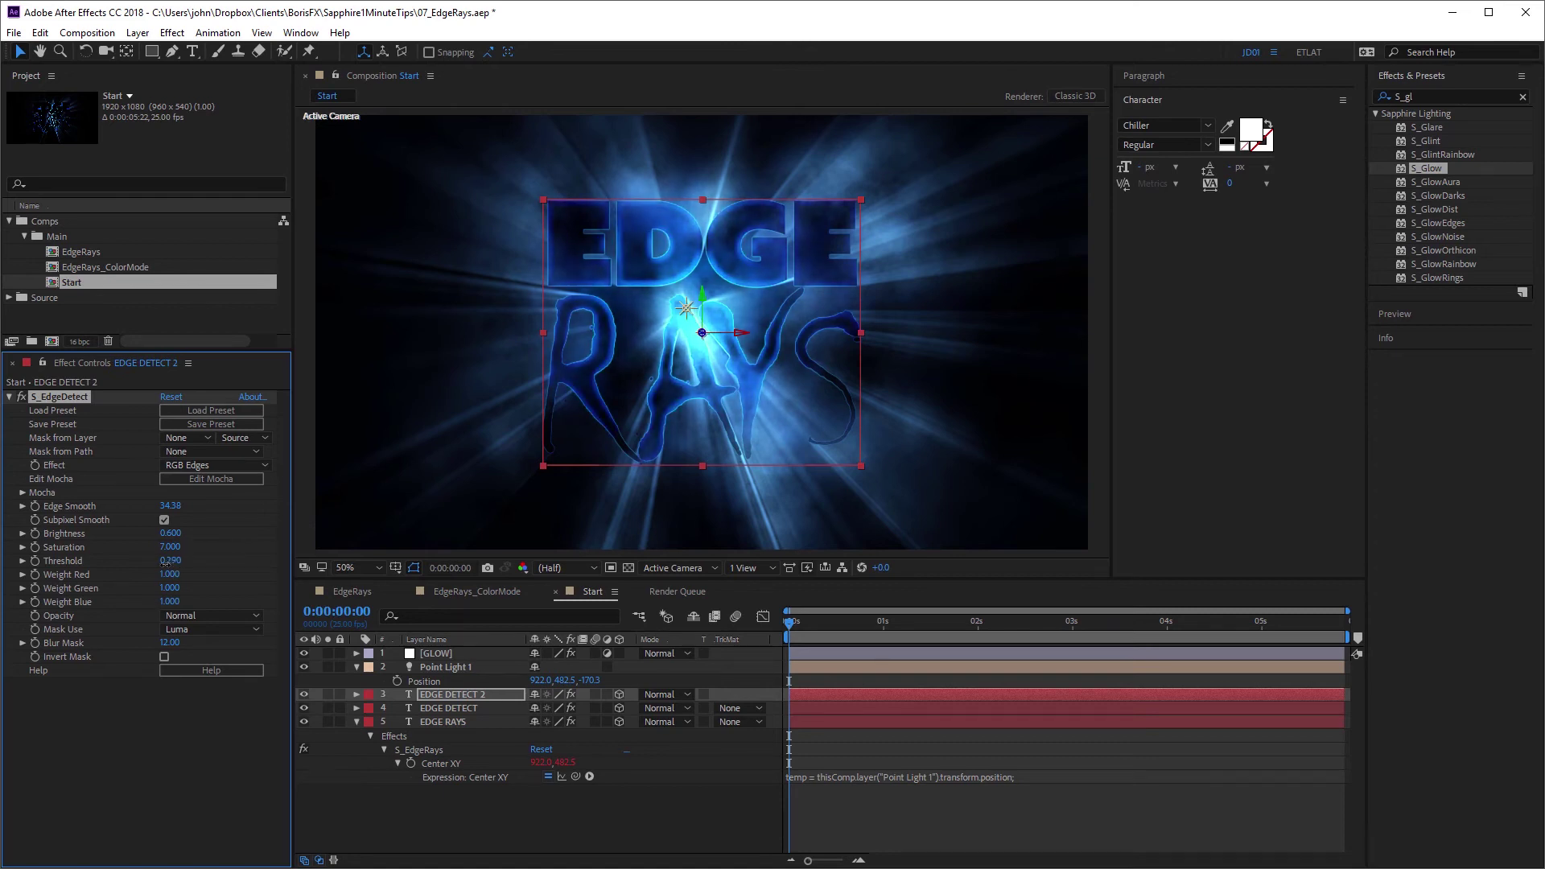
- Set EDGE DETECT 2 to Add mode and play it back maximized at 100%
click(479, 694)
click(671, 694)
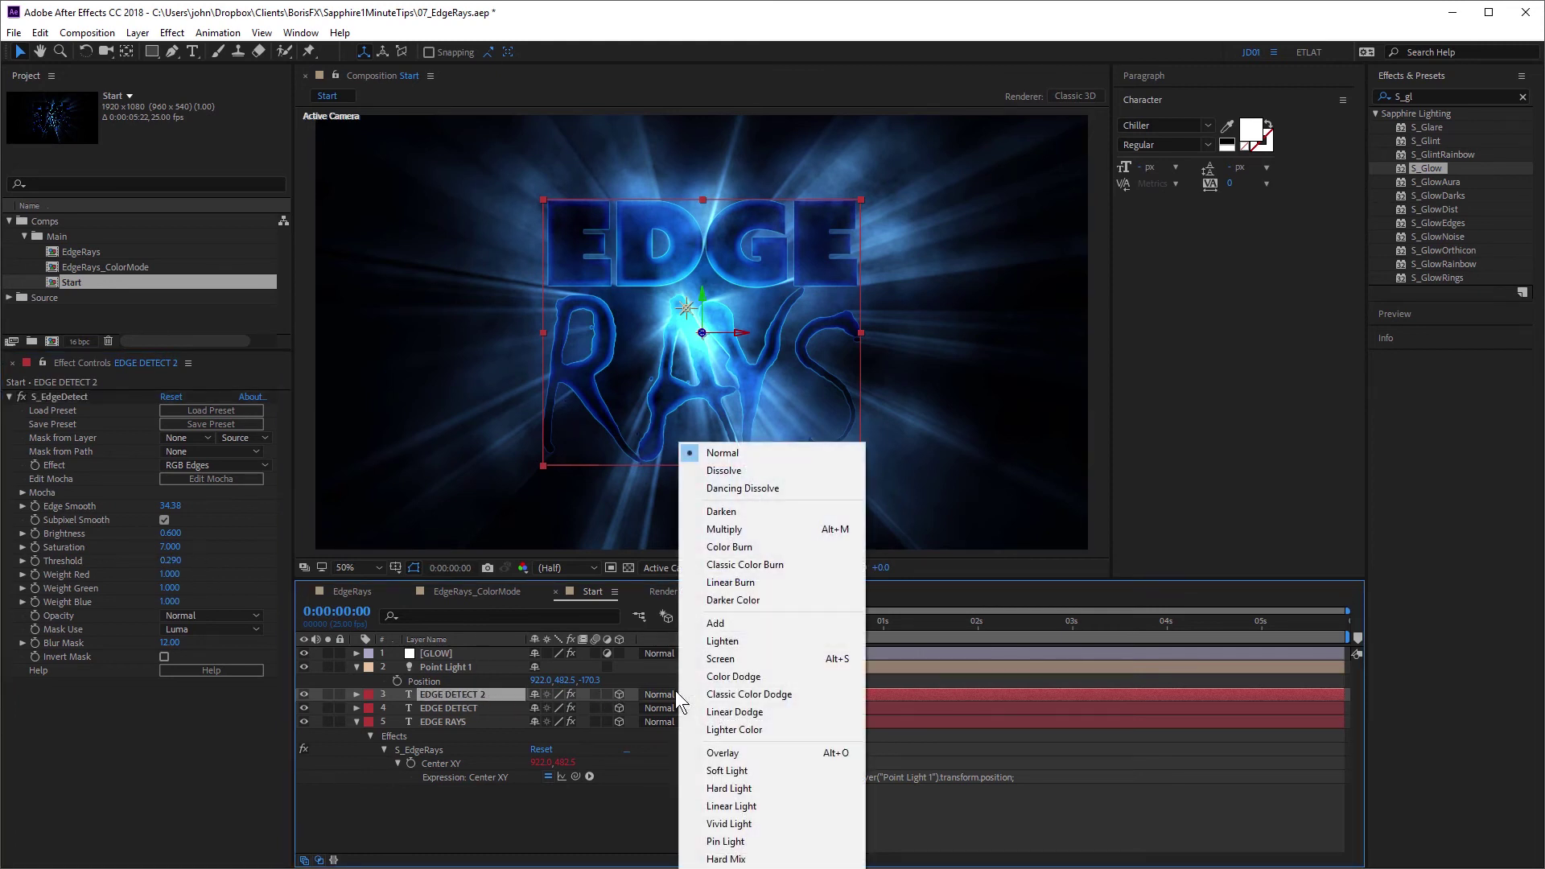
click(720, 624)
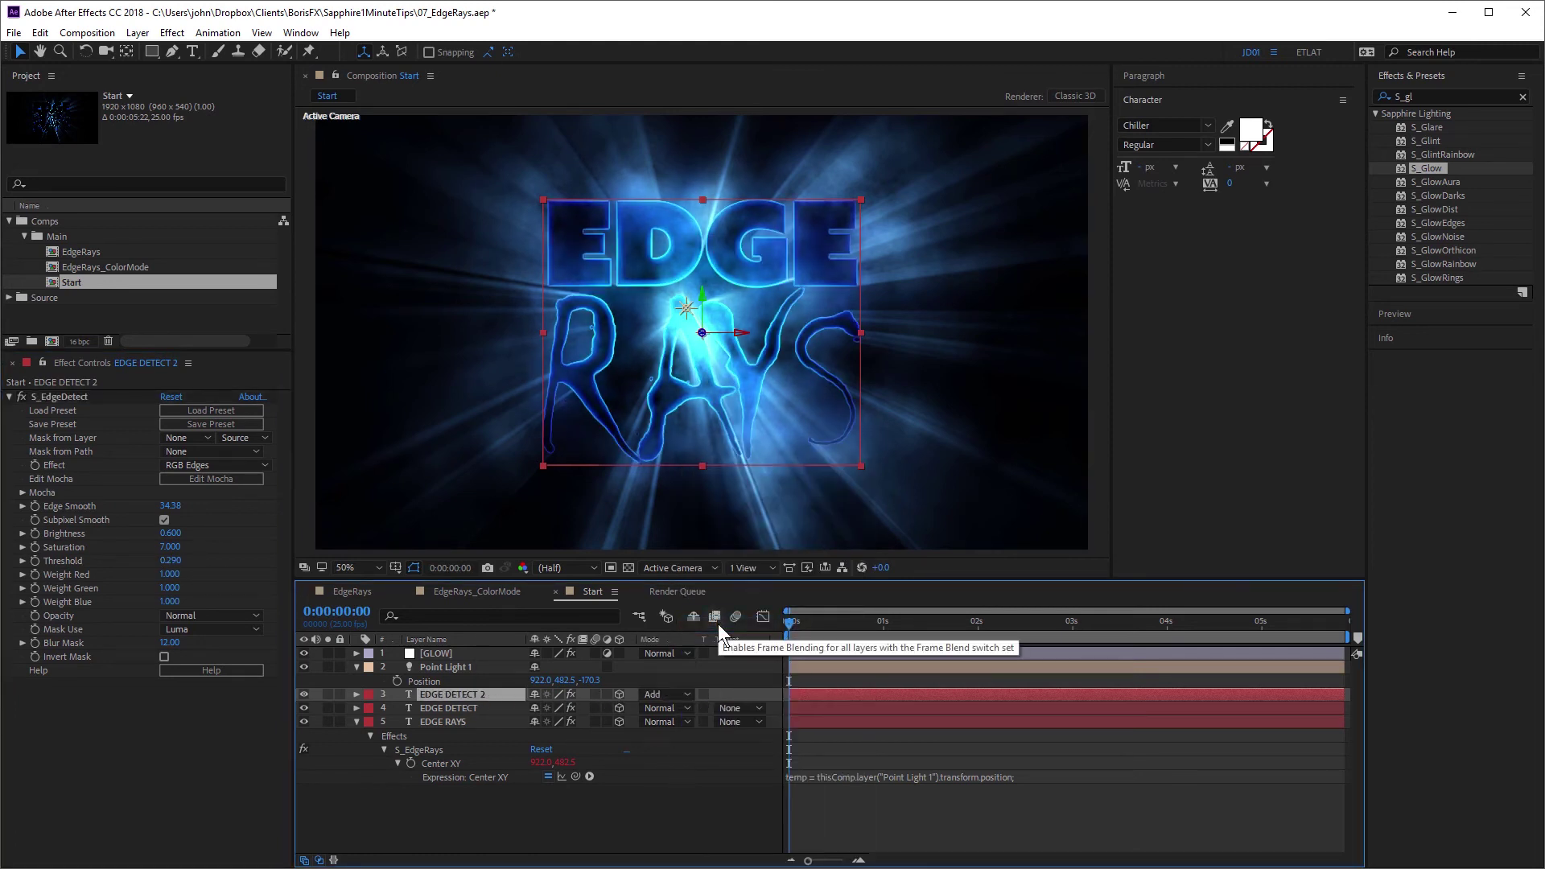
key(period)
key(period)
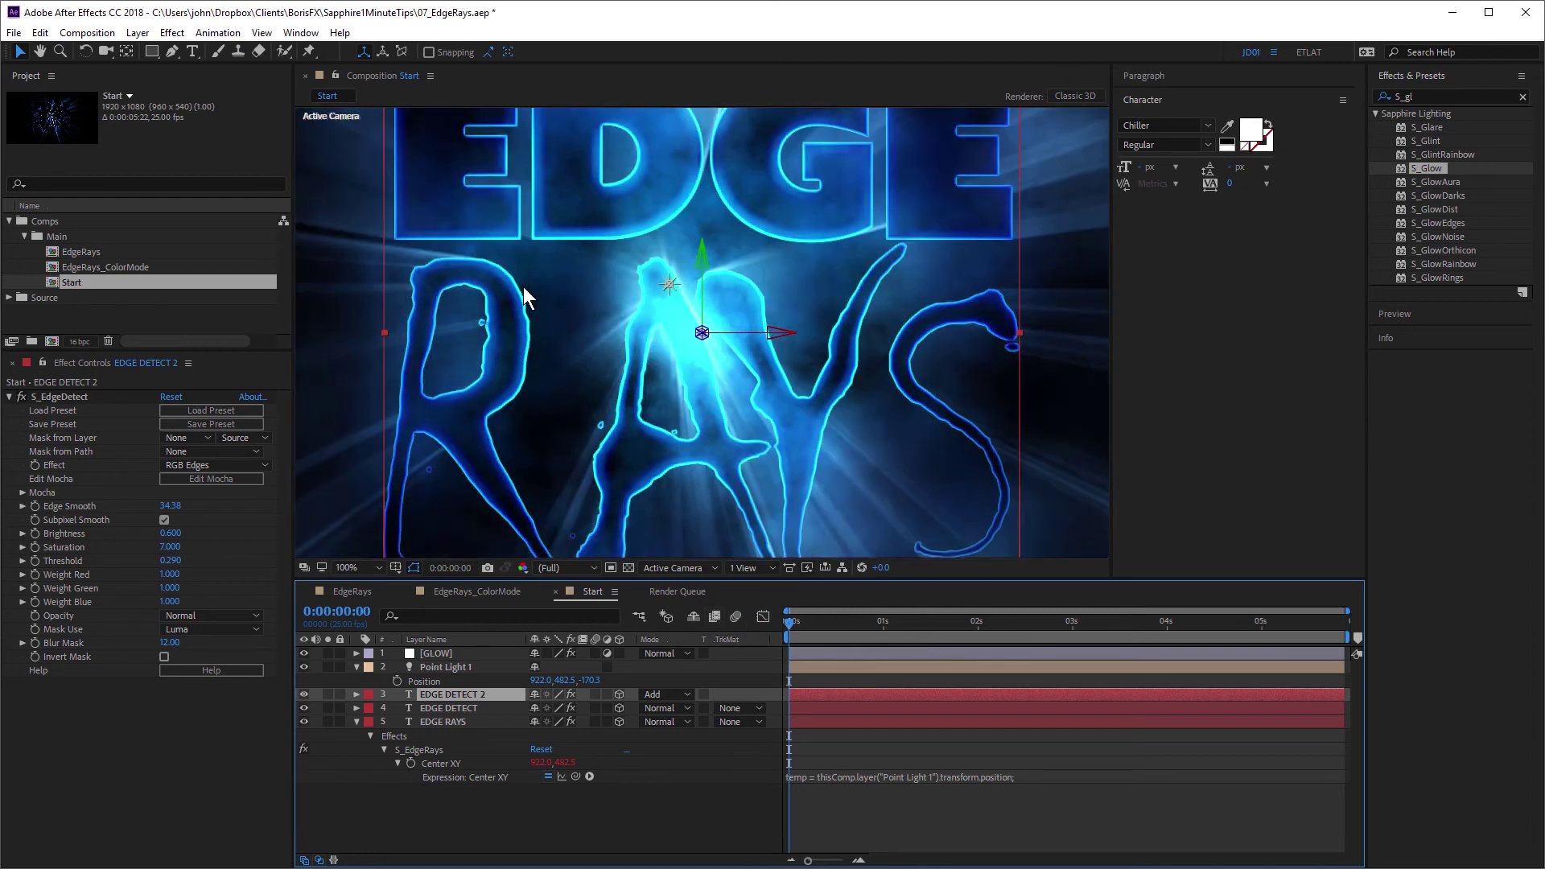
key(grave)
key(space)
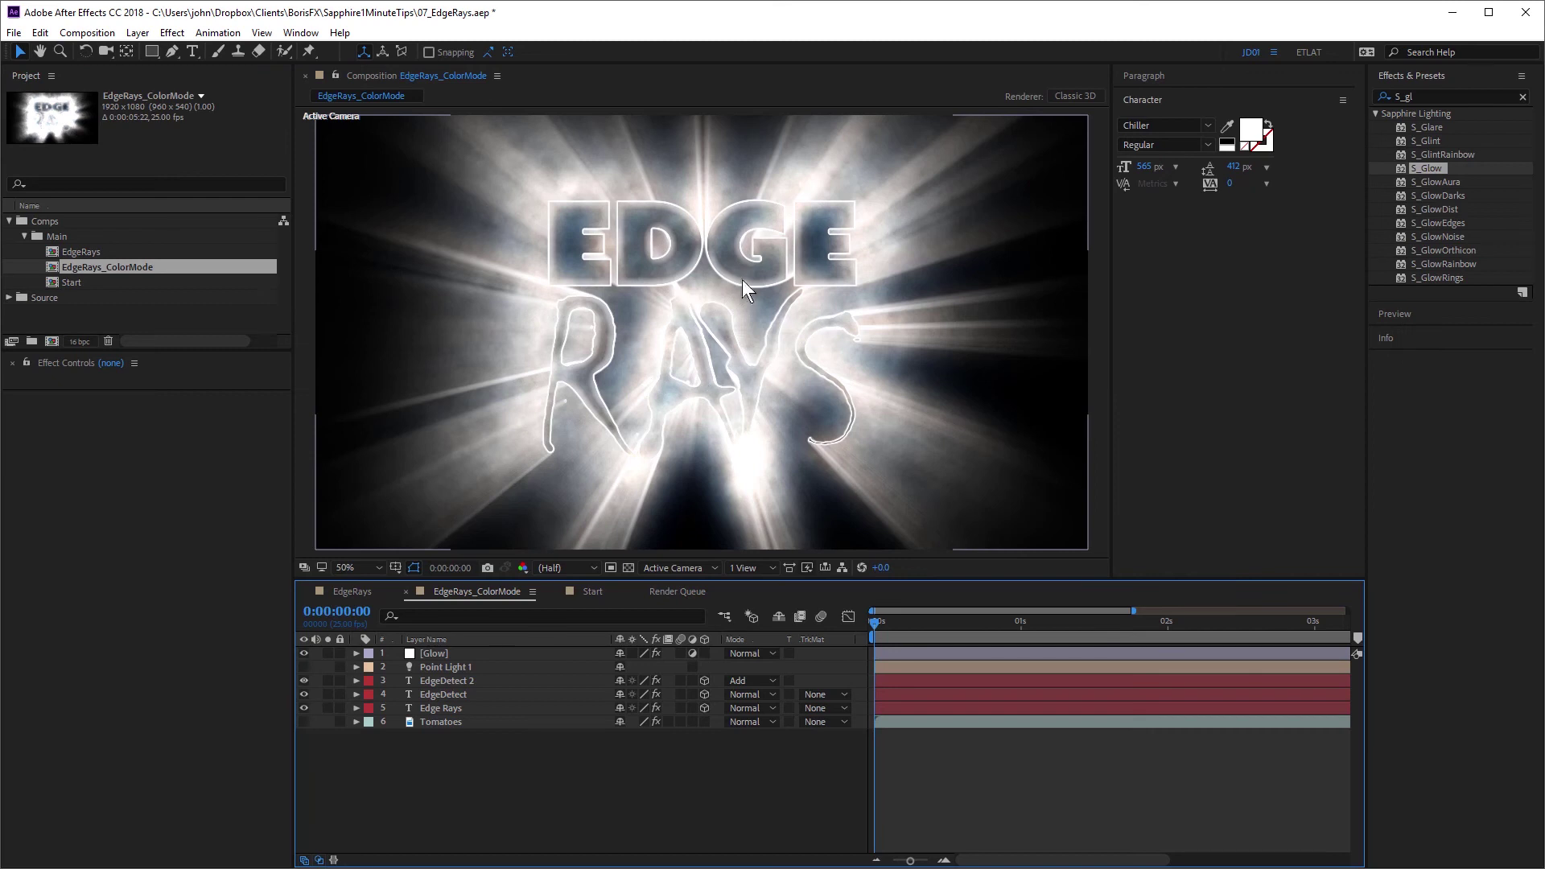
- Turn on Point Light 1 and confirm its Light Settings to cast warm peach light
click(444, 670)
click(303, 667)
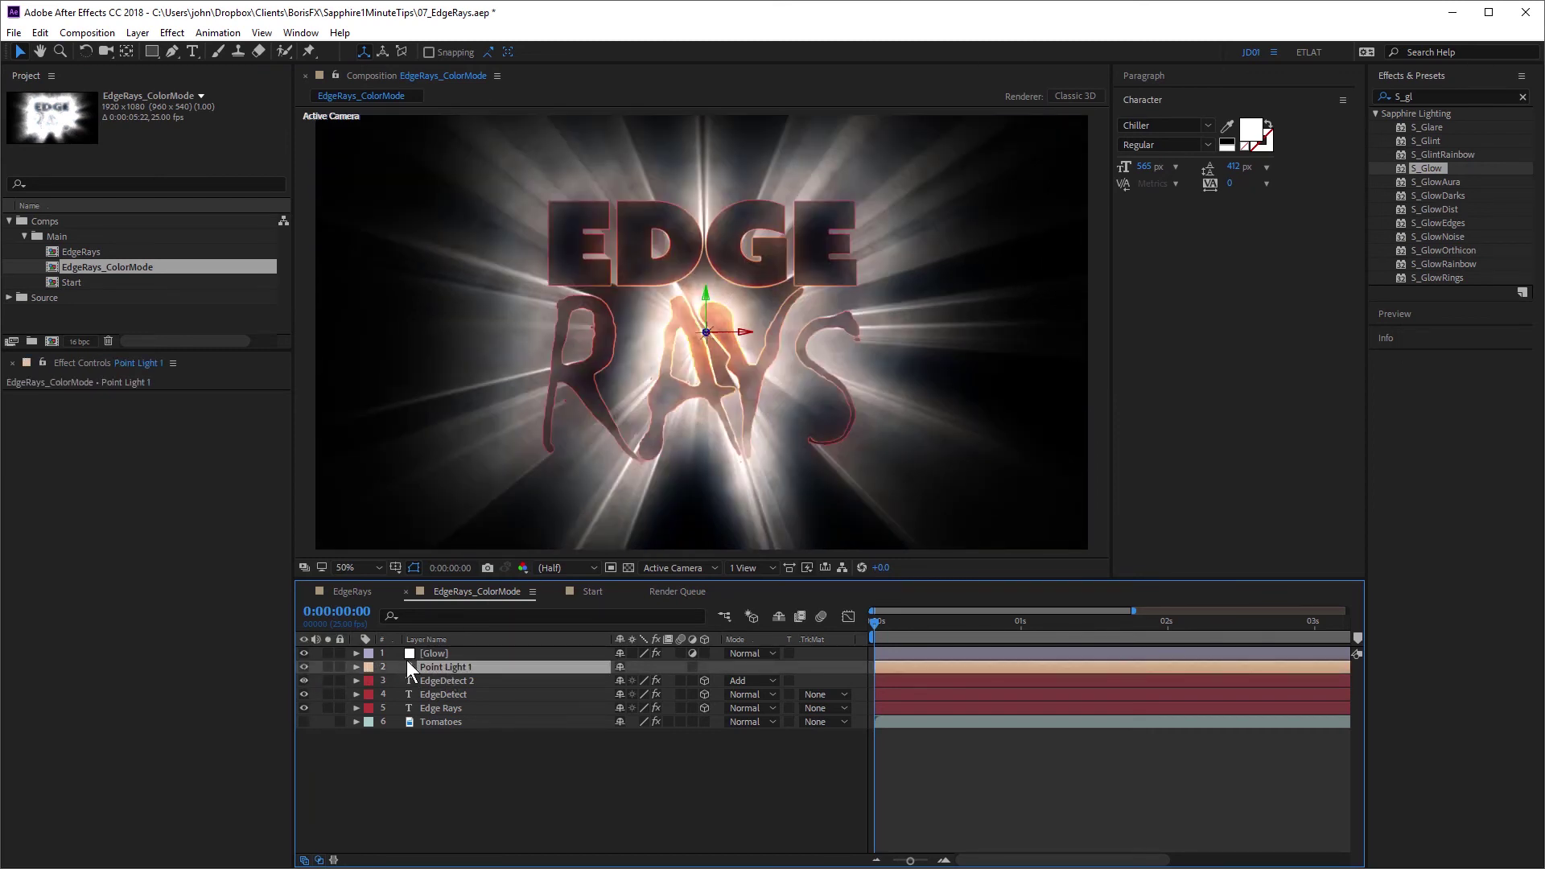
double_click(424, 667)
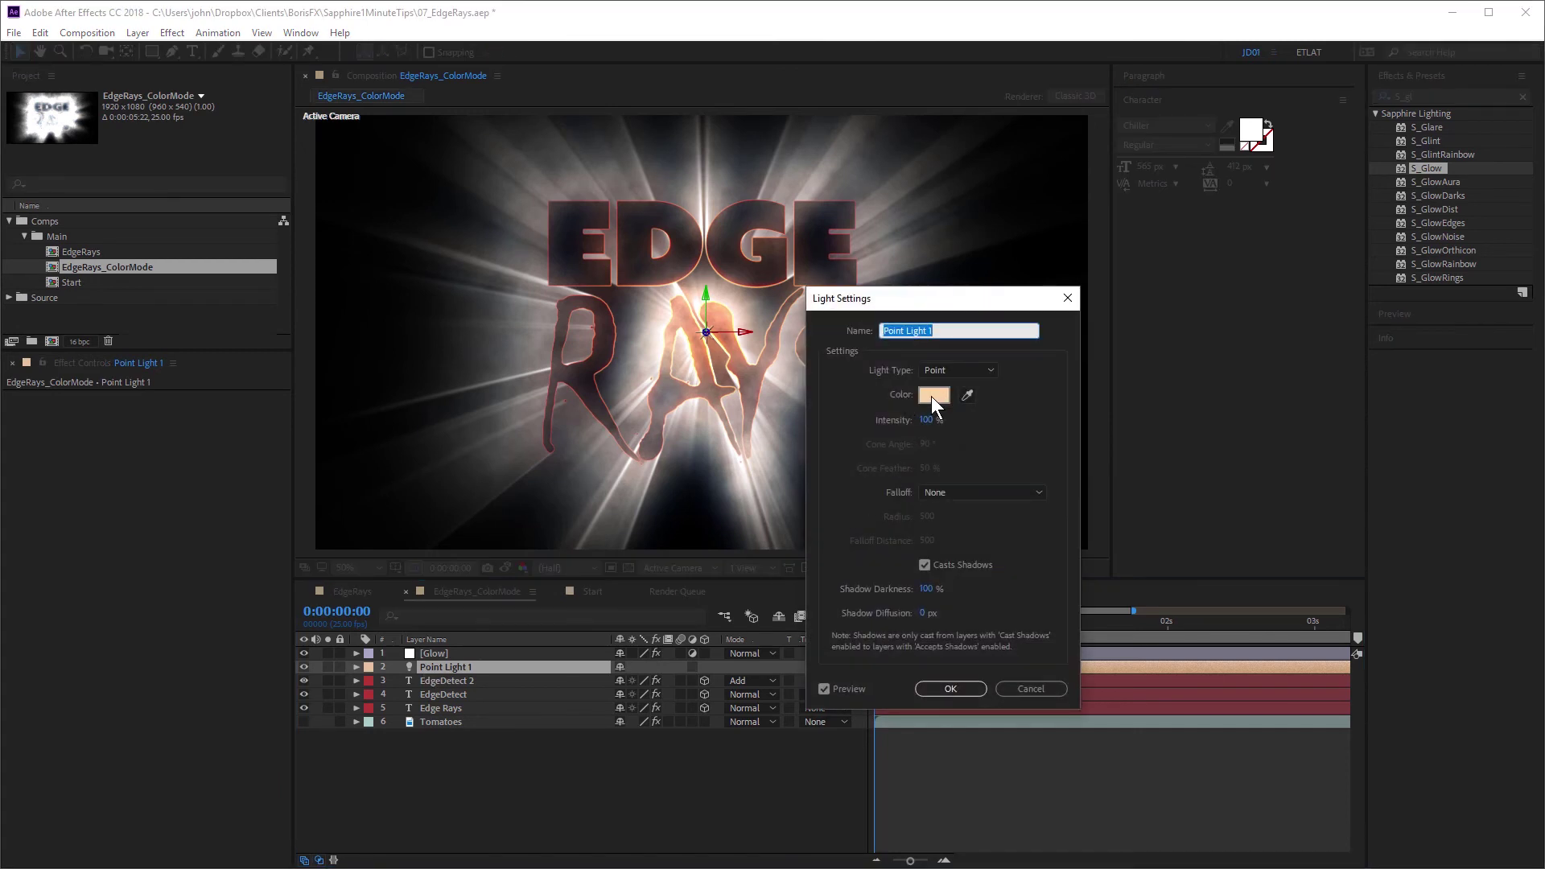
click(965, 690)
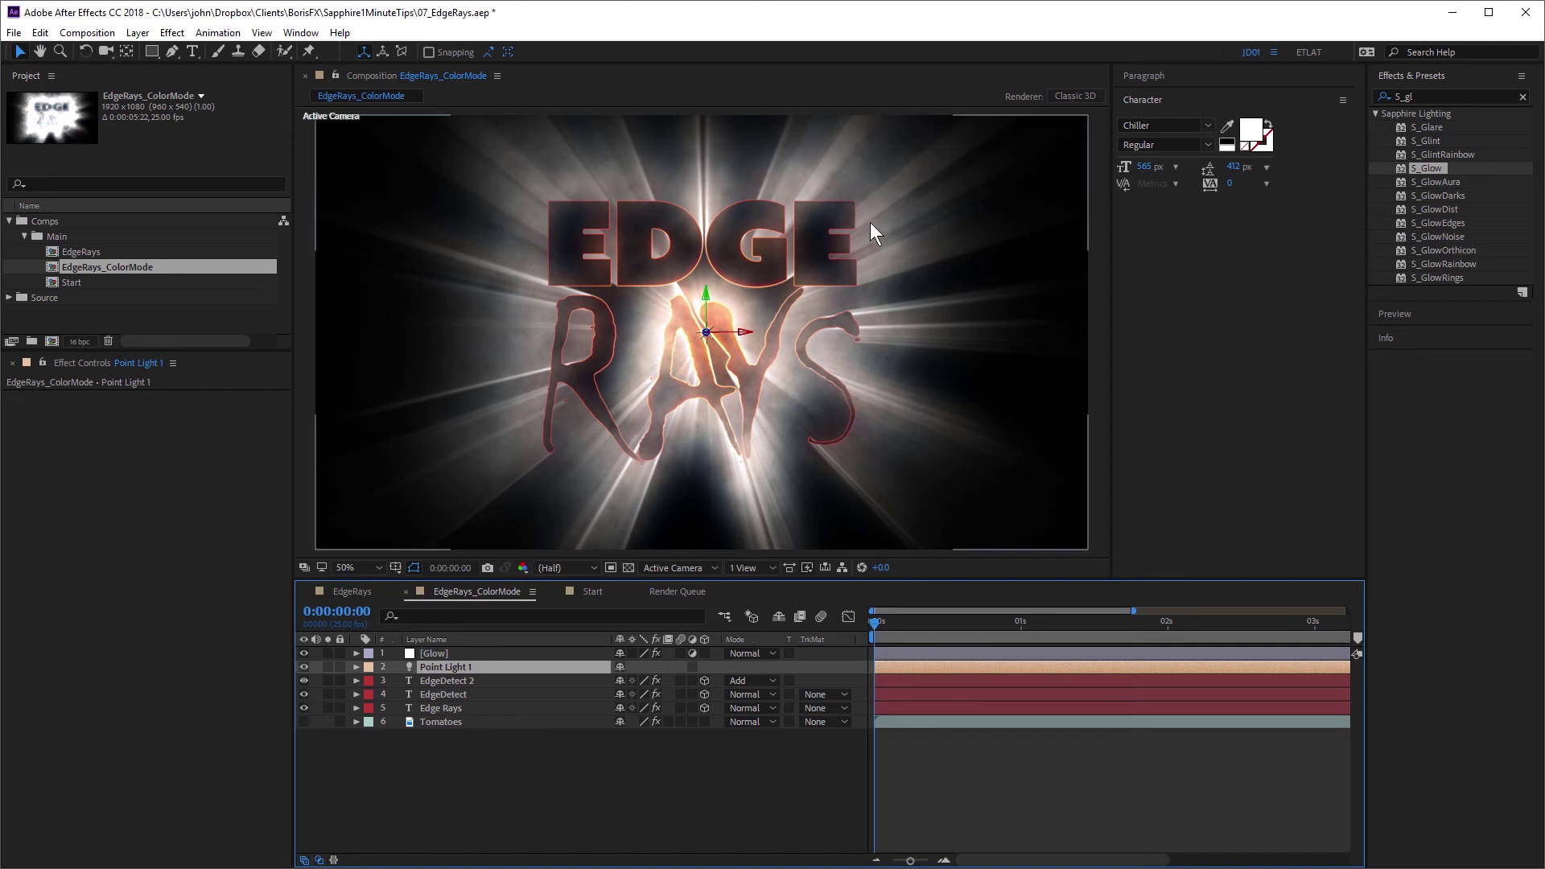
- Preview the Tomatoes footage solo, then unsolo and hide it
click(441, 722)
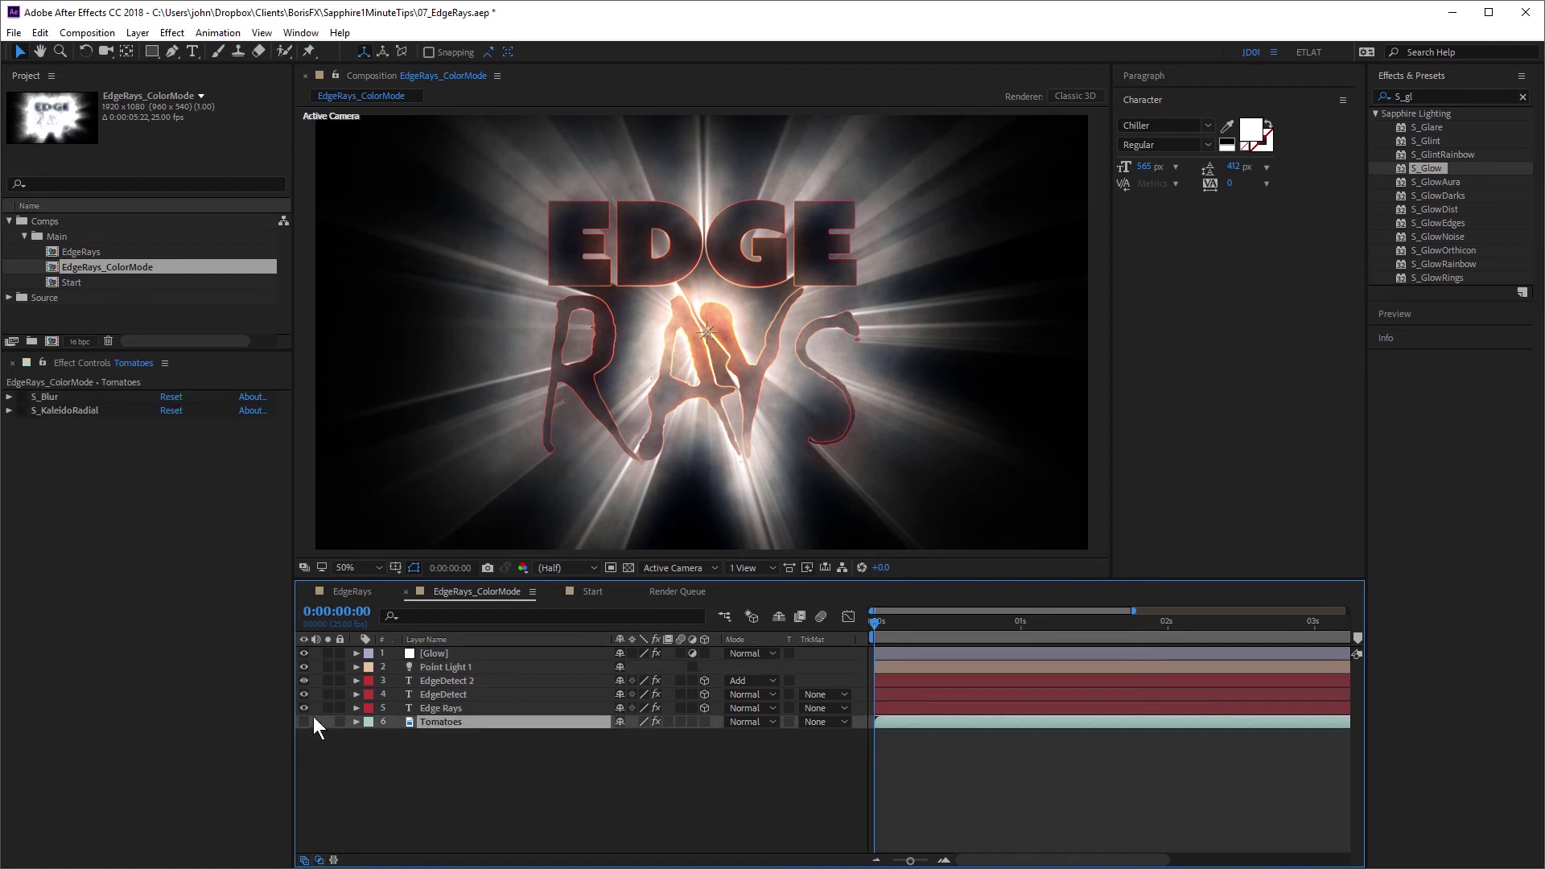
click(305, 722)
click(326, 723)
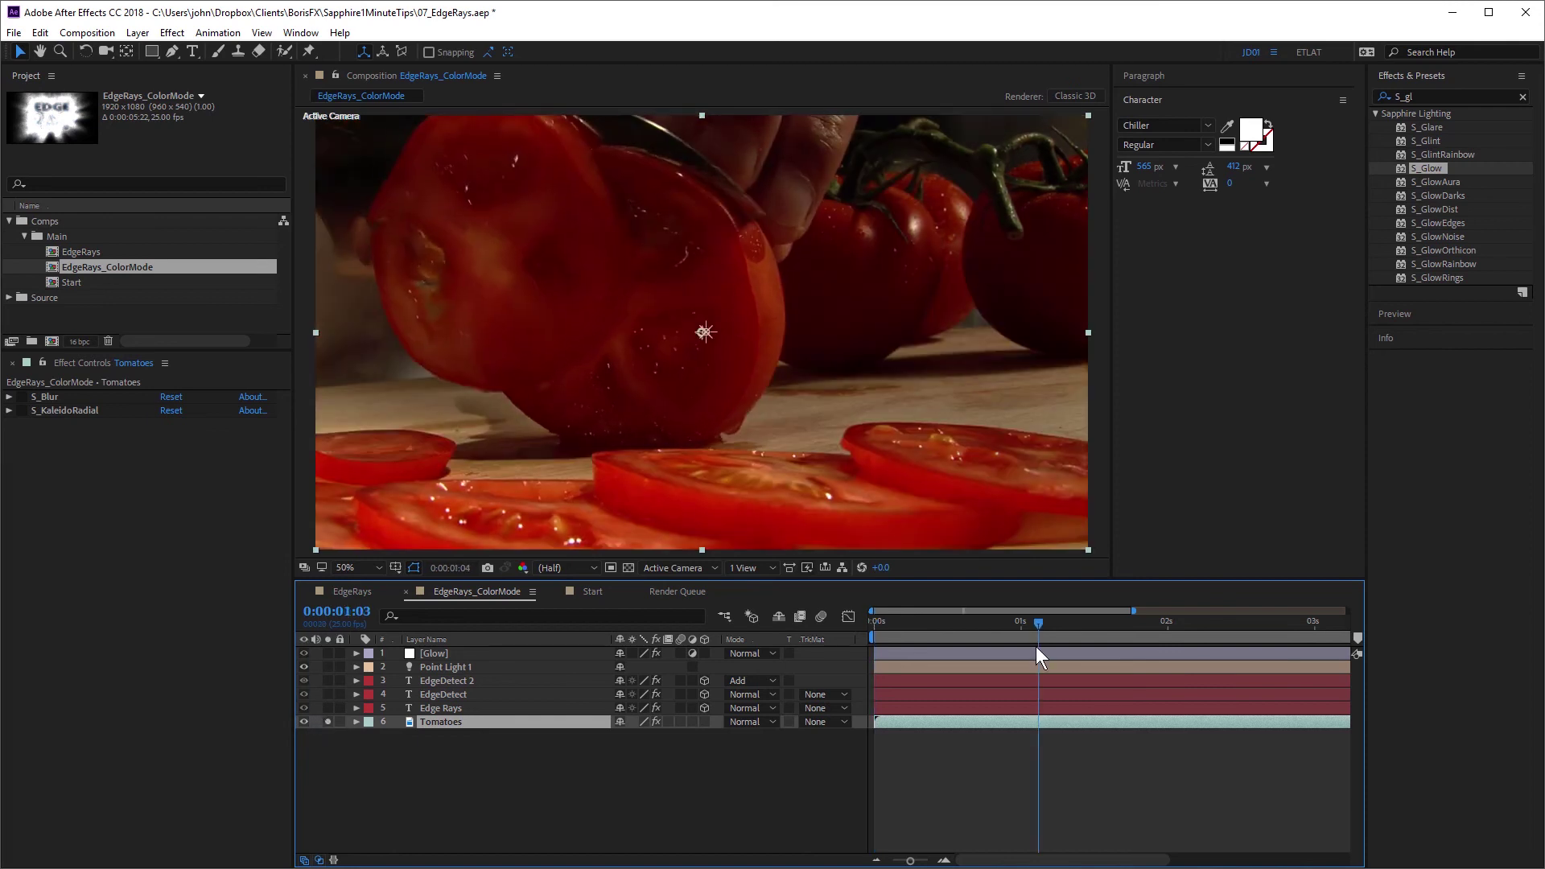
mouse_move(1036, 646)
mouse_down()
mouse_move(881, 642)
mouse_move(1094, 658)
mouse_move(1021, 667)
mouse_up()
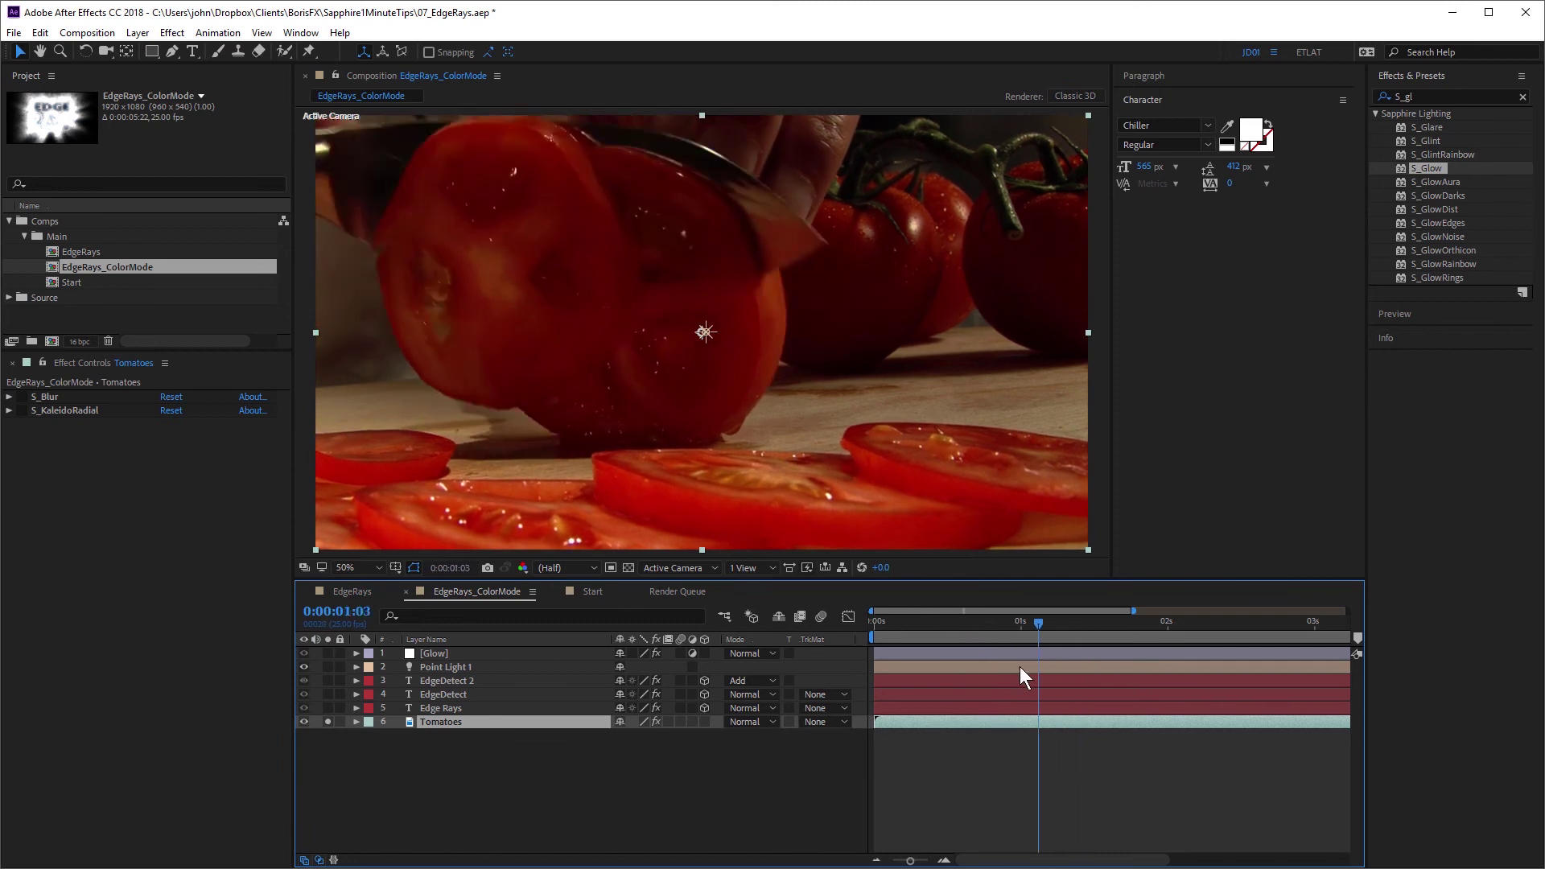
click(328, 720)
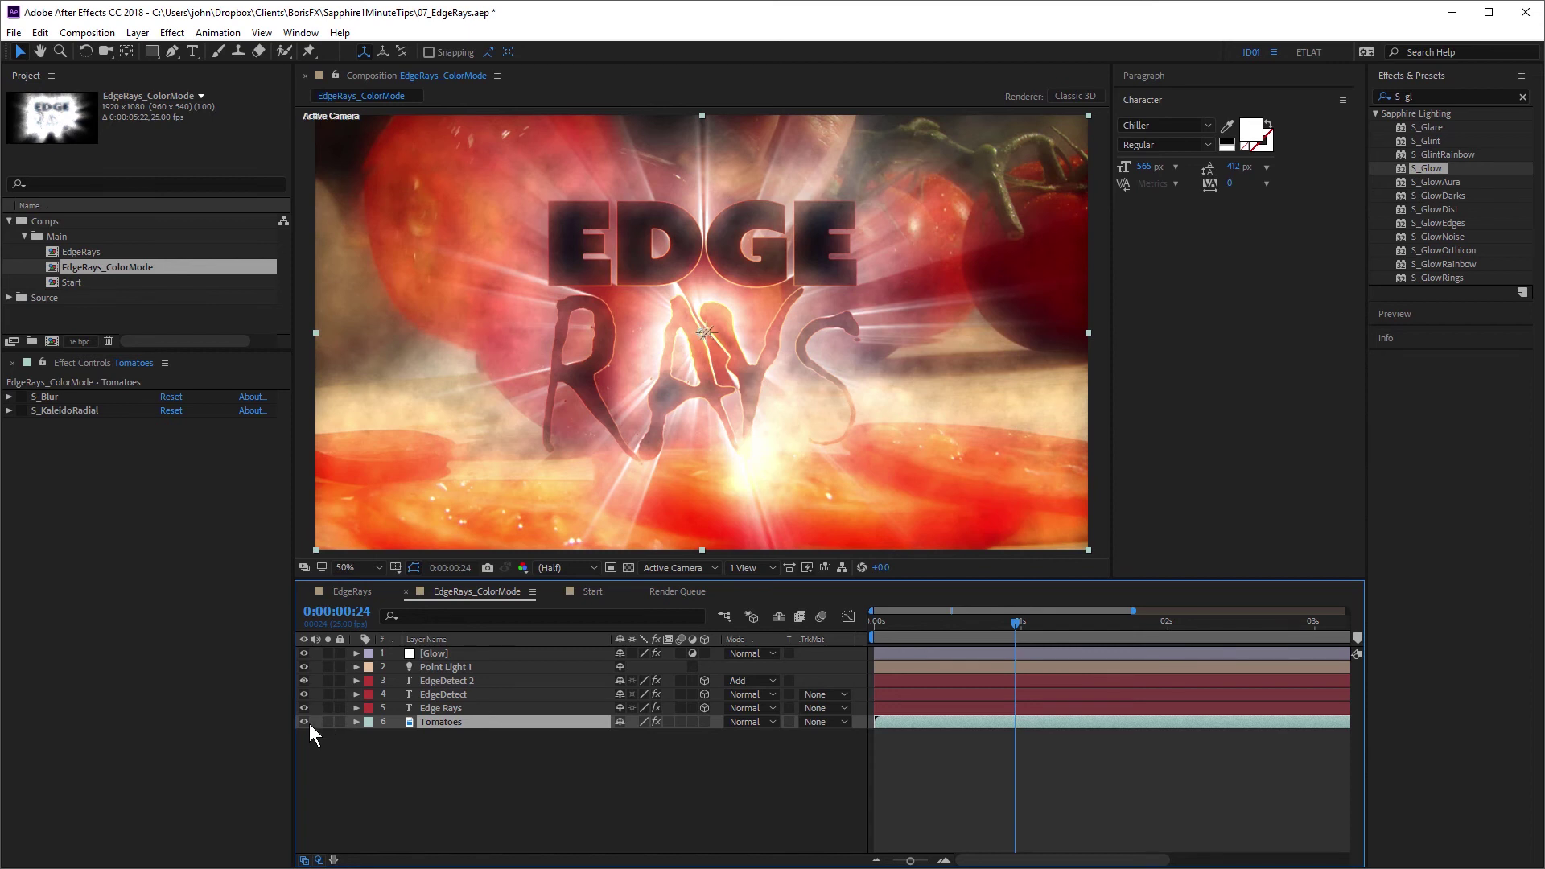
click(303, 722)
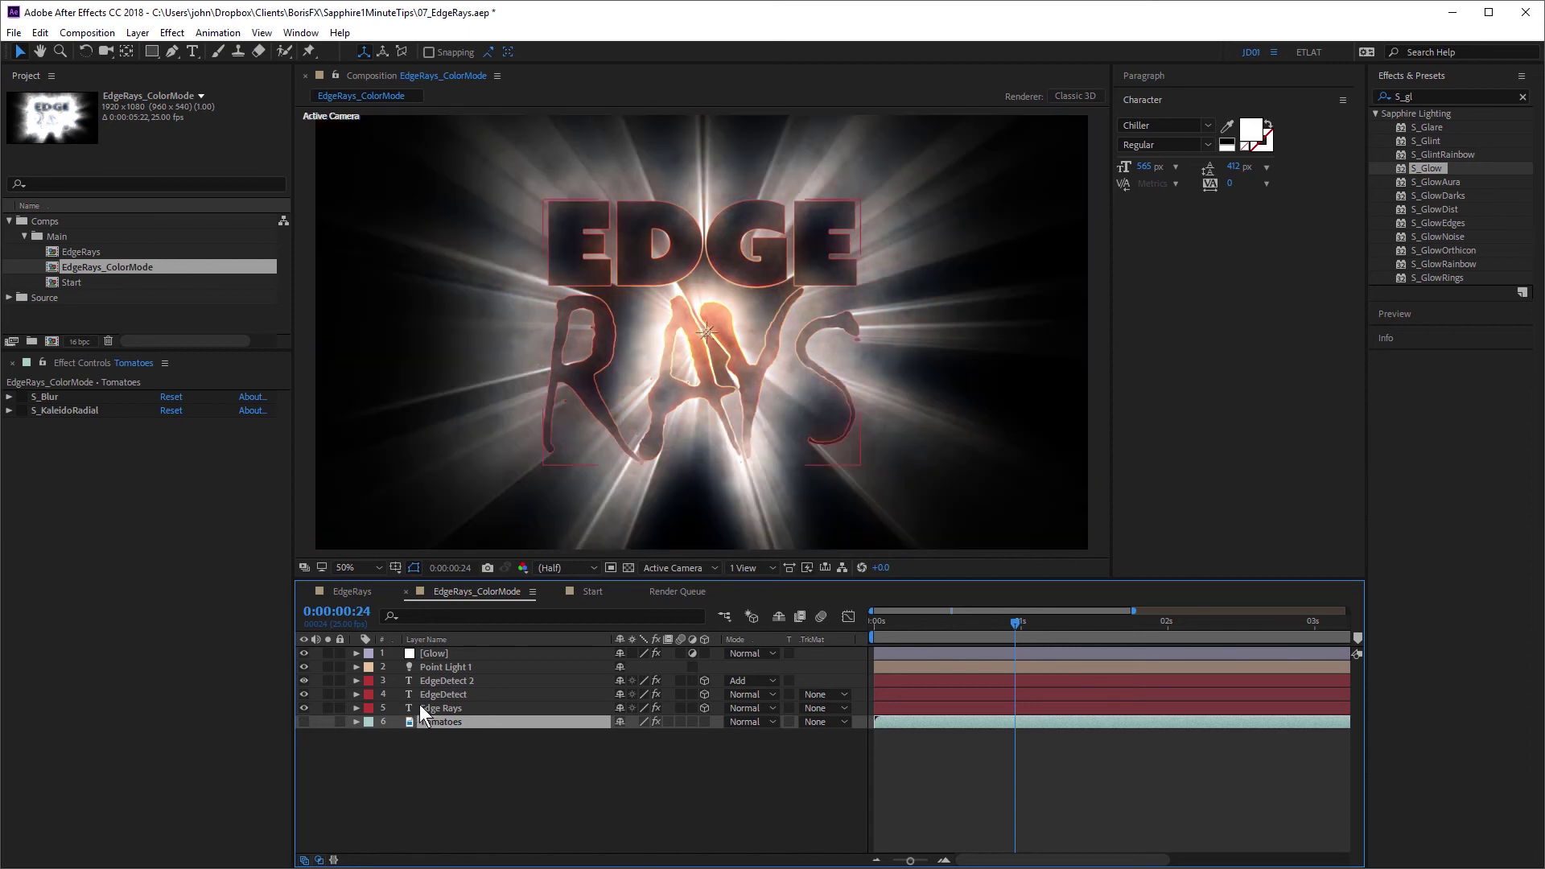
- Set Edge Rays' Matte from Layer to 6. Tomatoes and Matte Type to Color
click(440, 707)
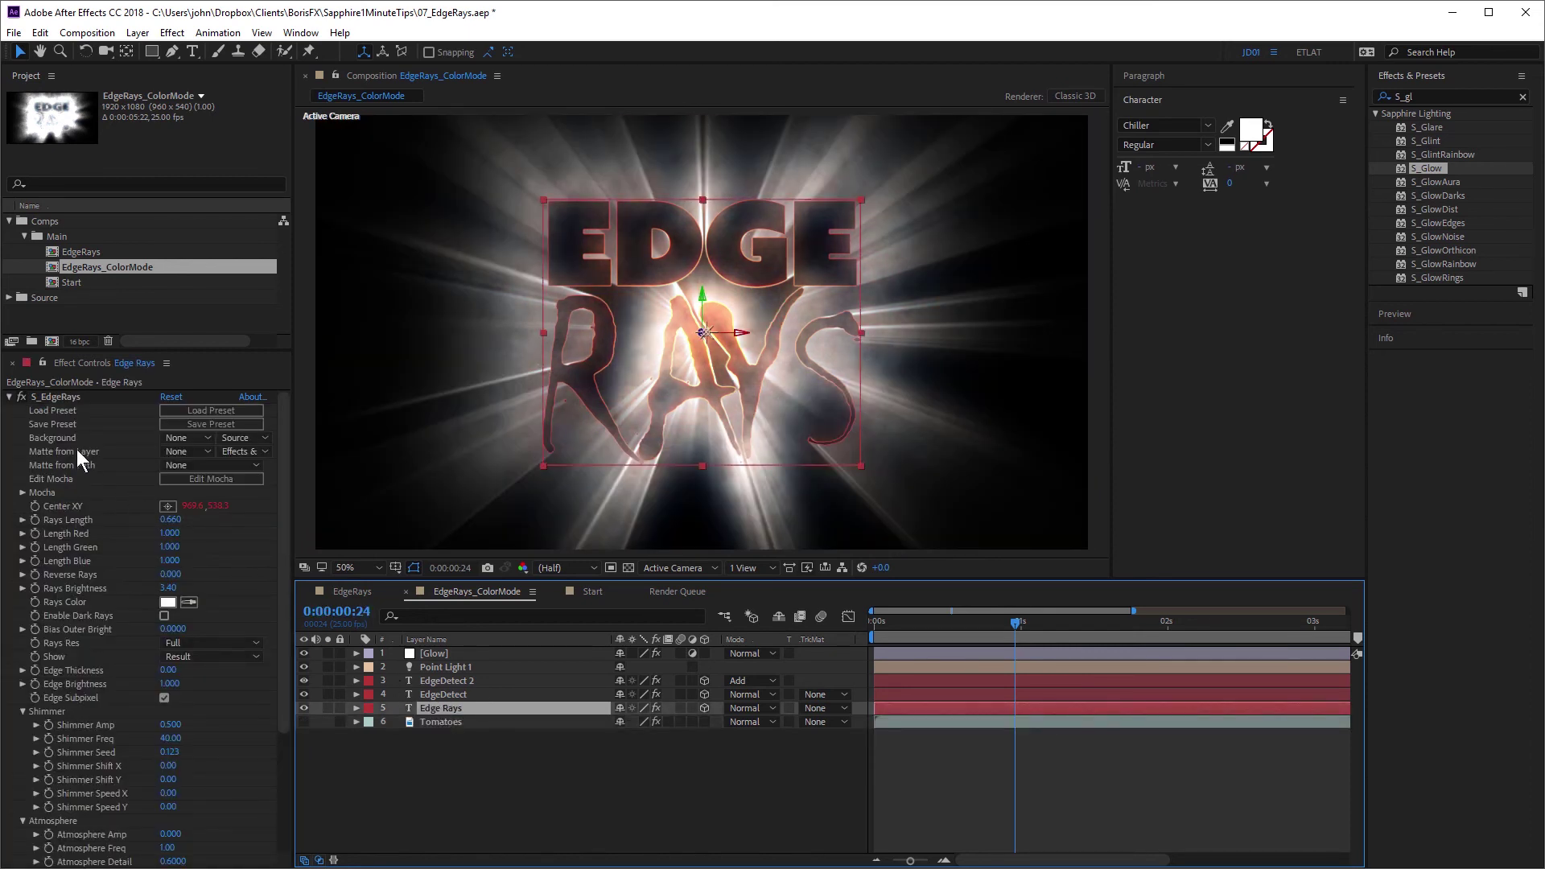
click(197, 448)
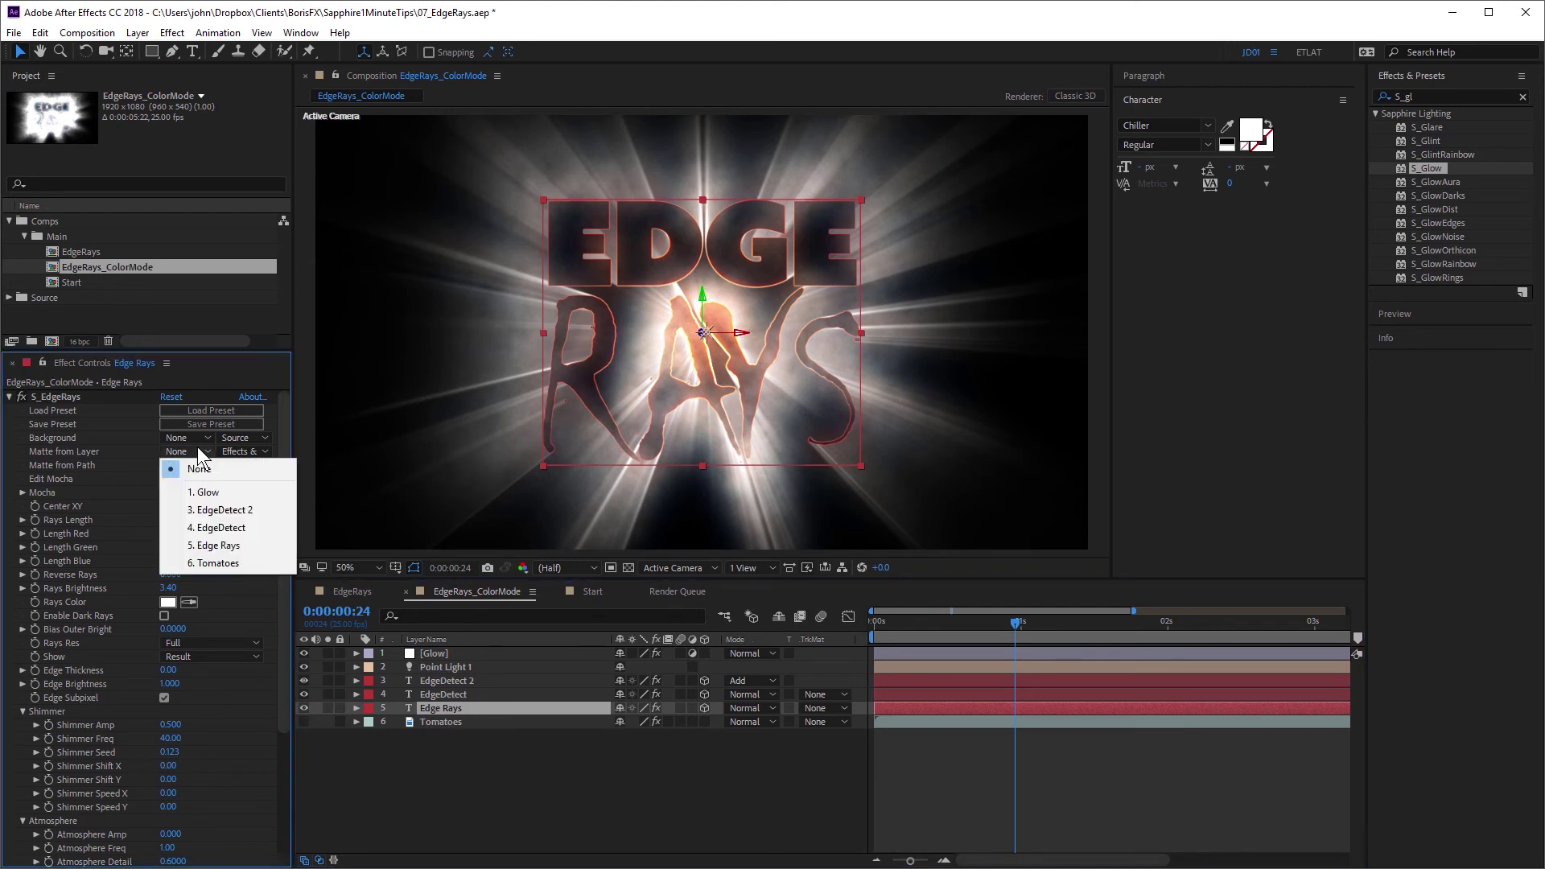
click(219, 565)
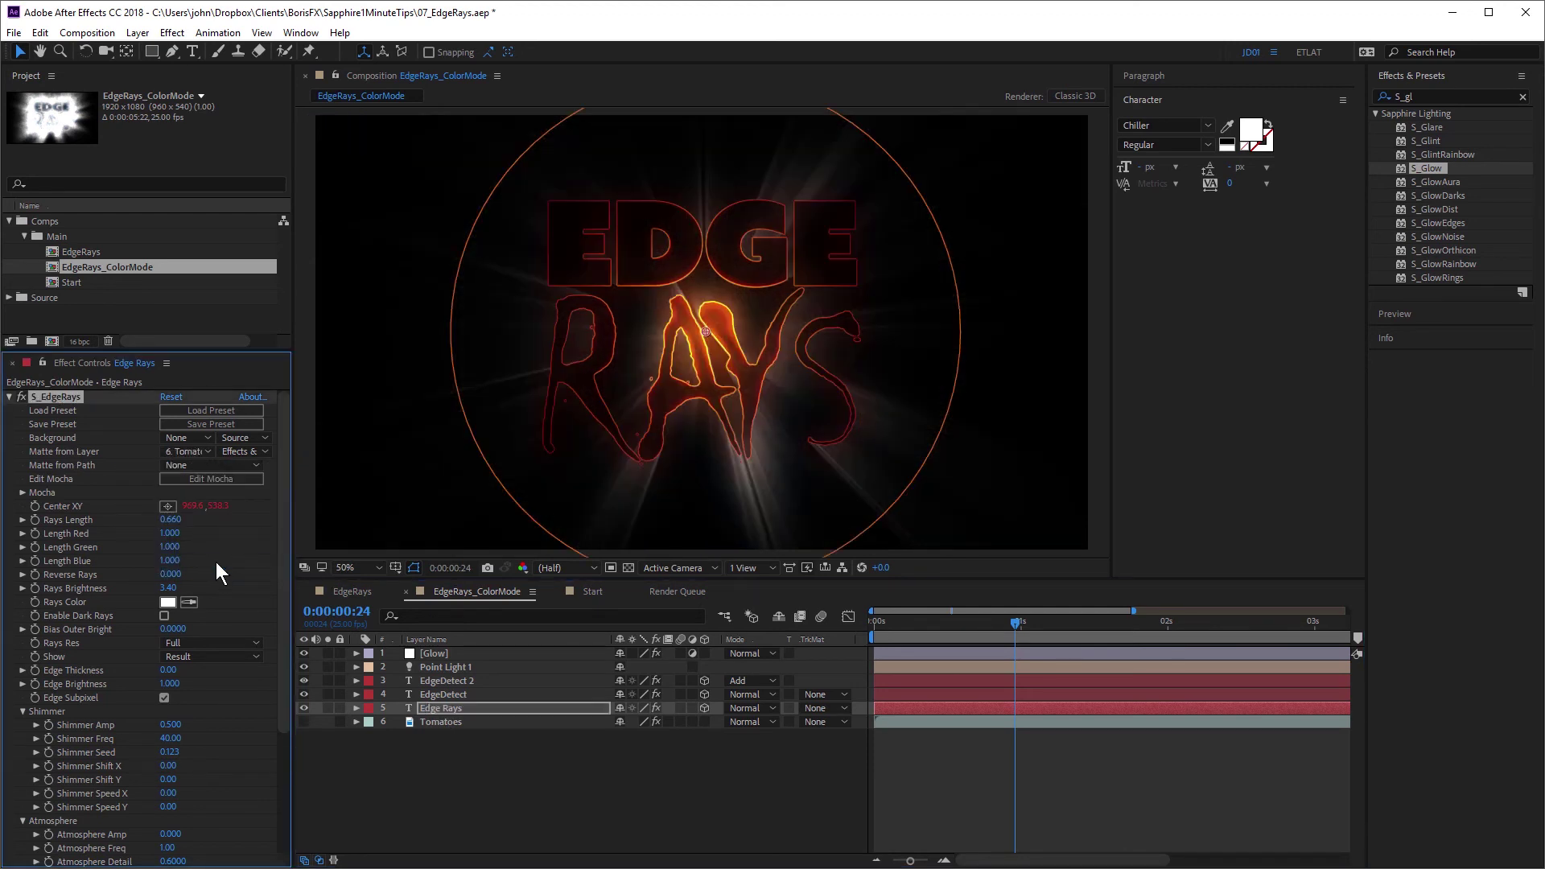
drag(283, 471, 294, 662)
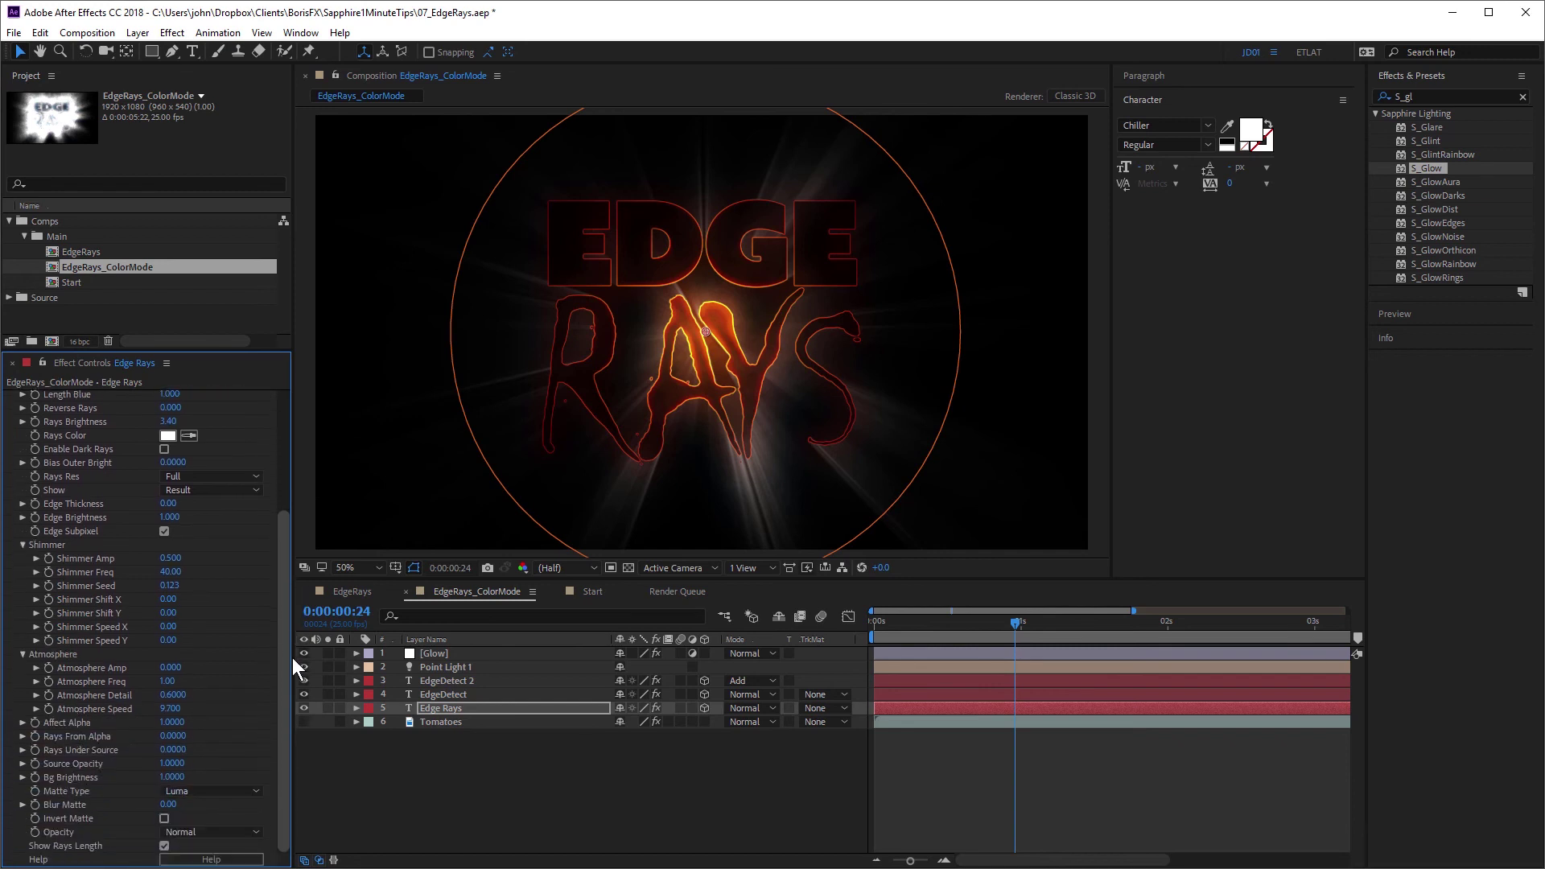
click(191, 792)
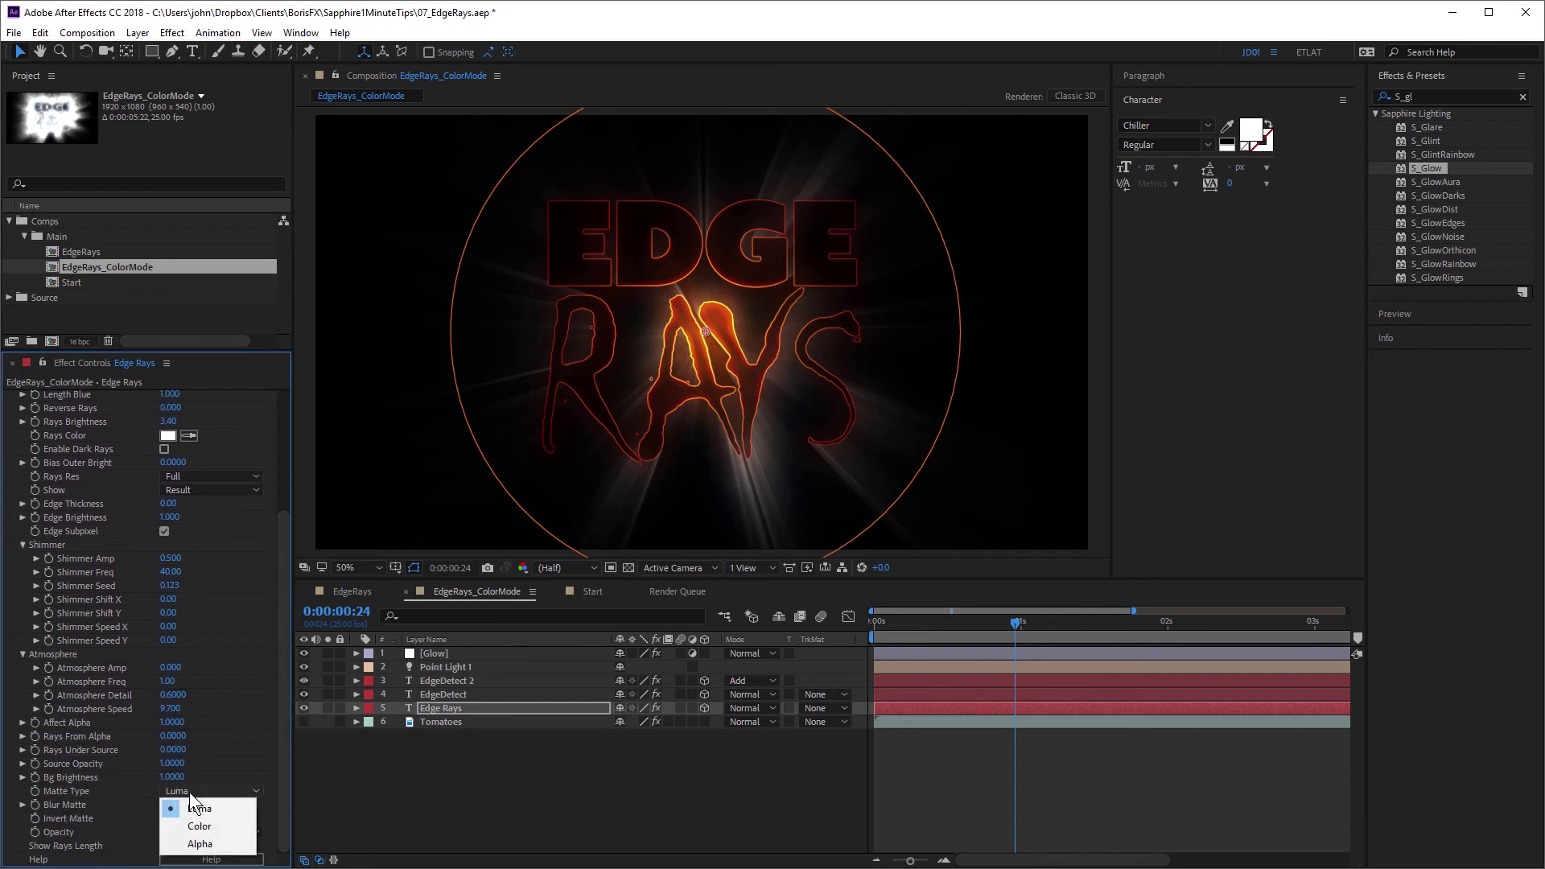
click(221, 830)
- Play back and scrub the colourised red-orange rays animation
click(911, 623)
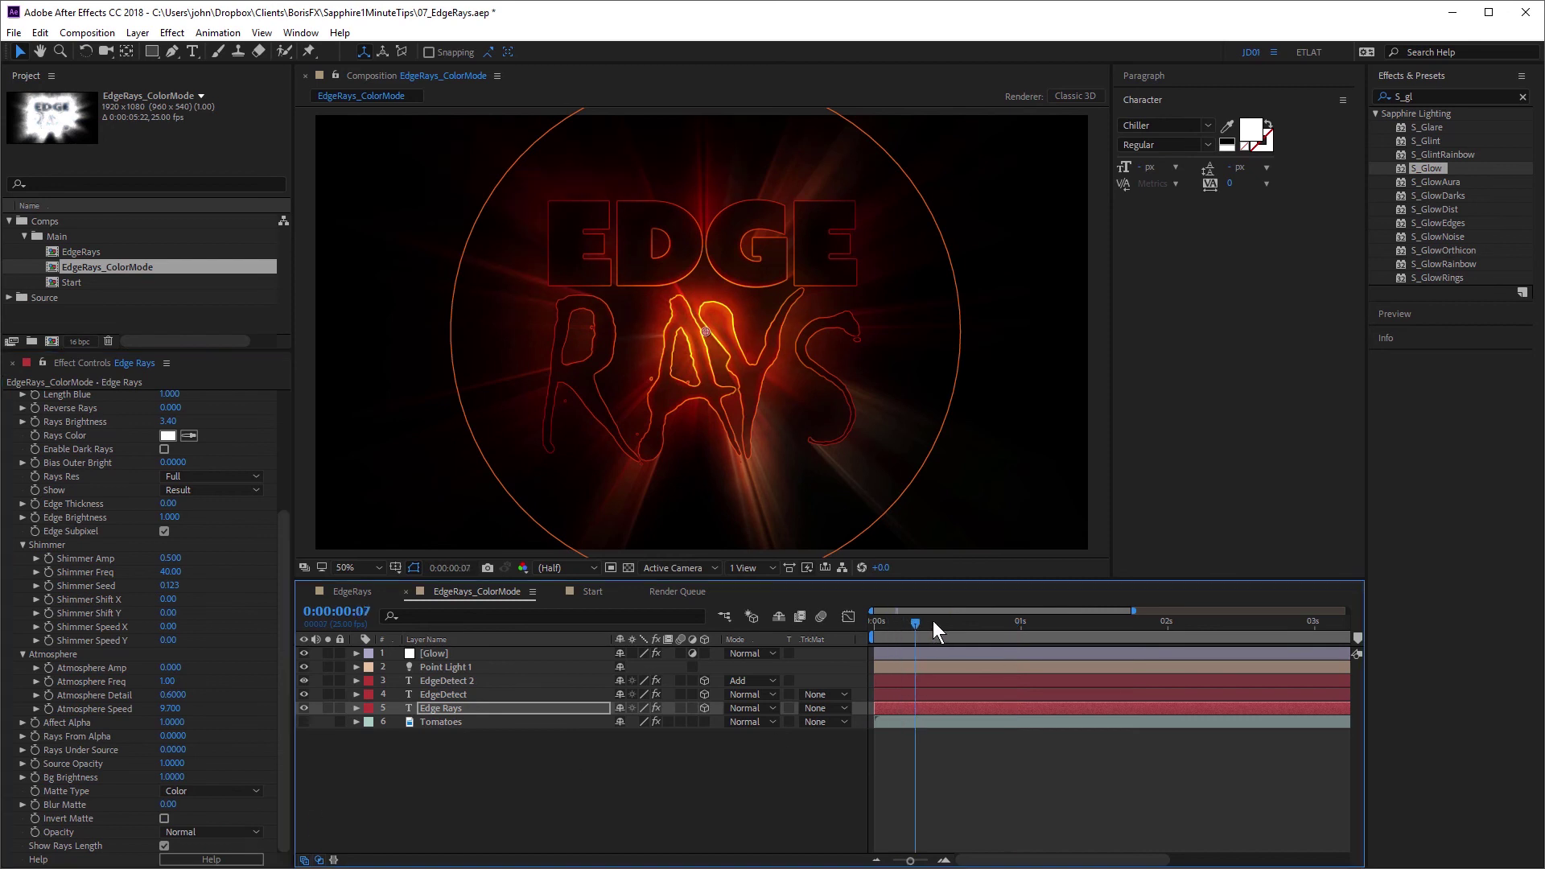
key(space)
key(space)
mouse_move(876, 623)
mouse_down()
mouse_move(1137, 680)
mouse_move(1092, 690)
mouse_up()
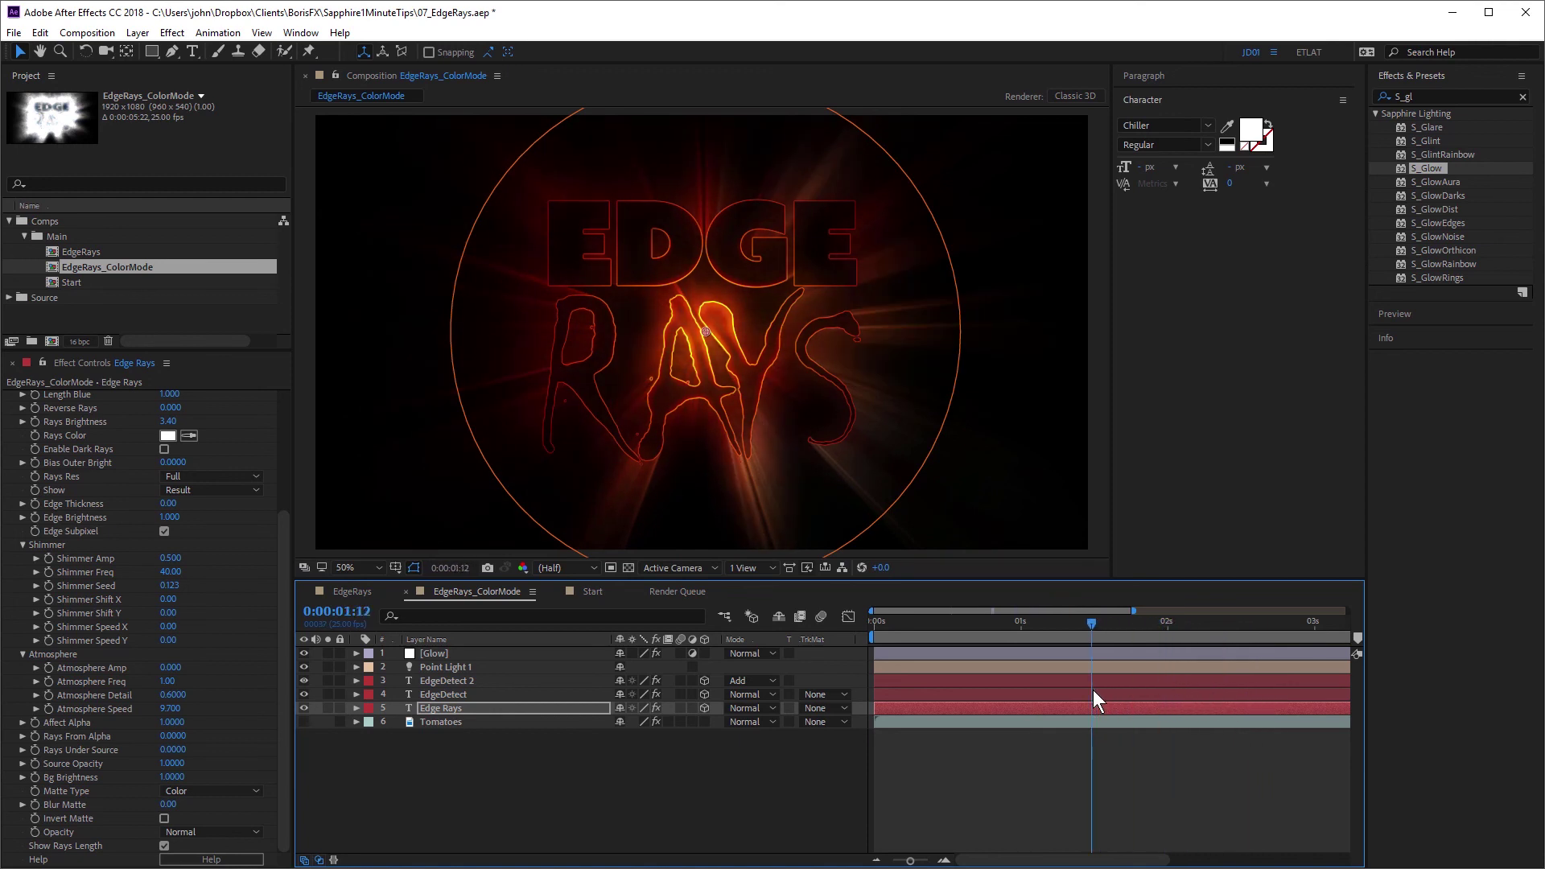
click(432, 722)
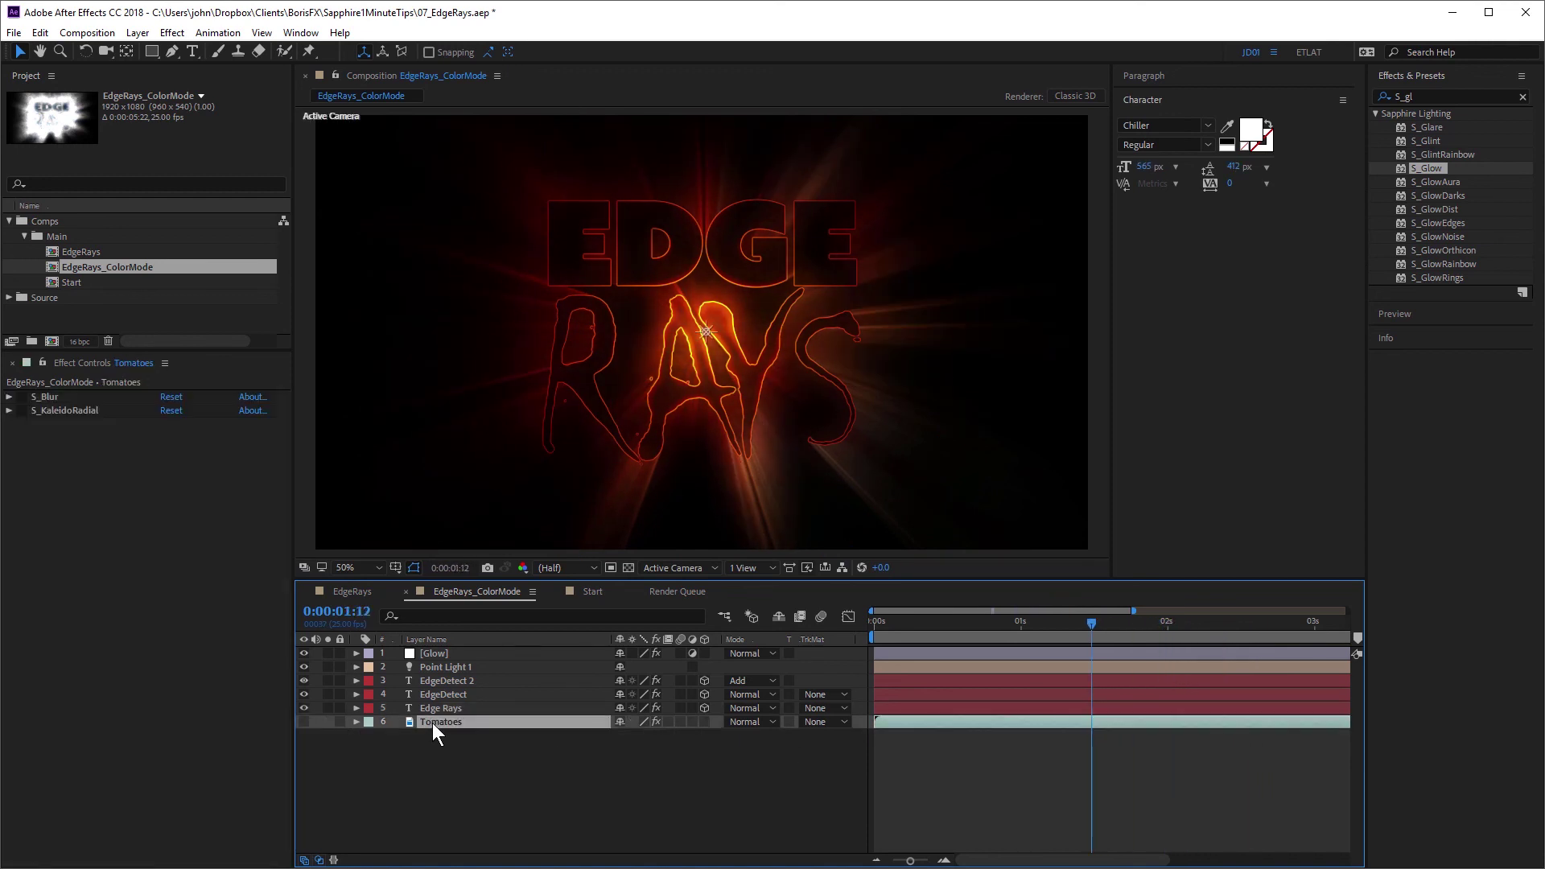
- Enable S_Blur and S_KaleidoRadial on the Tomatoes footage and scrub the kaleidoscope pattern
click(305, 722)
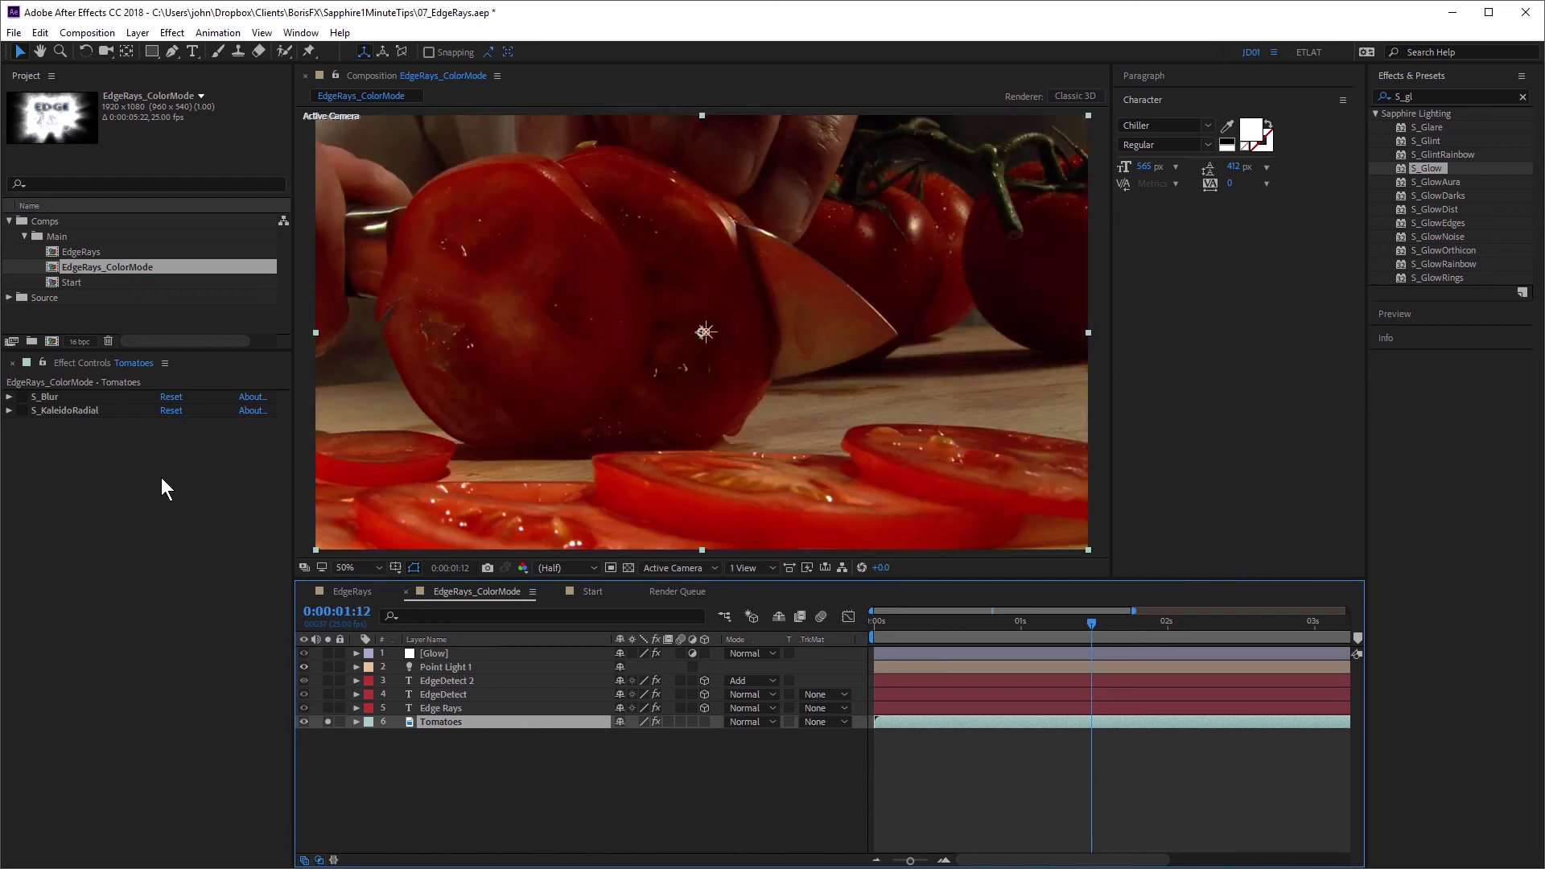
click(19, 396)
click(21, 410)
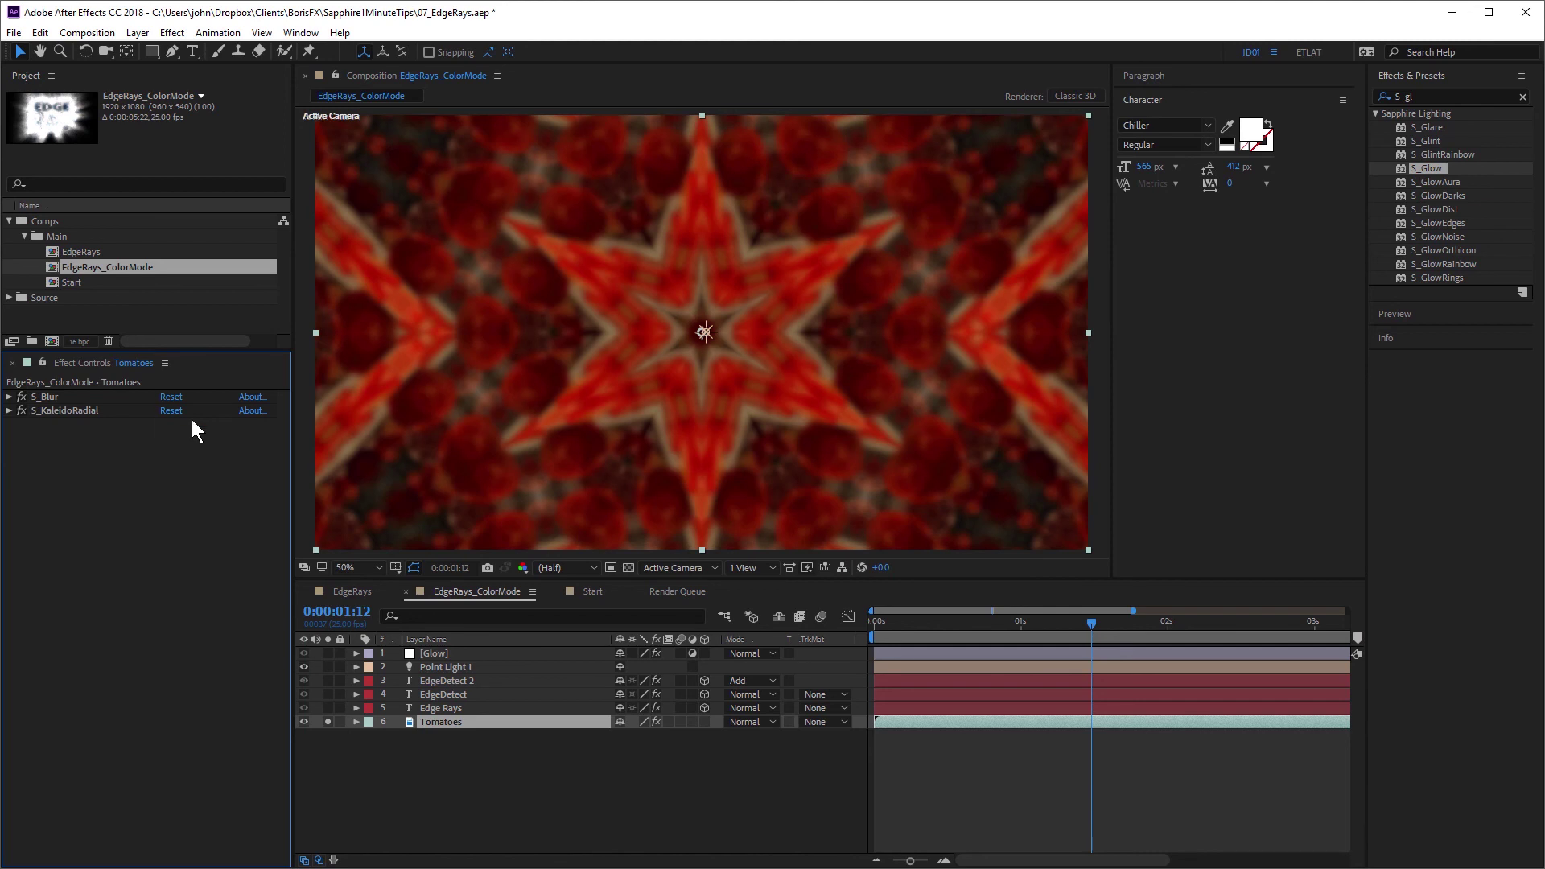
mouse_move(1089, 624)
mouse_down()
mouse_move(945, 629)
mouse_move(1091, 625)
mouse_move(1148, 651)
mouse_move(977, 662)
mouse_move(1136, 666)
mouse_up()
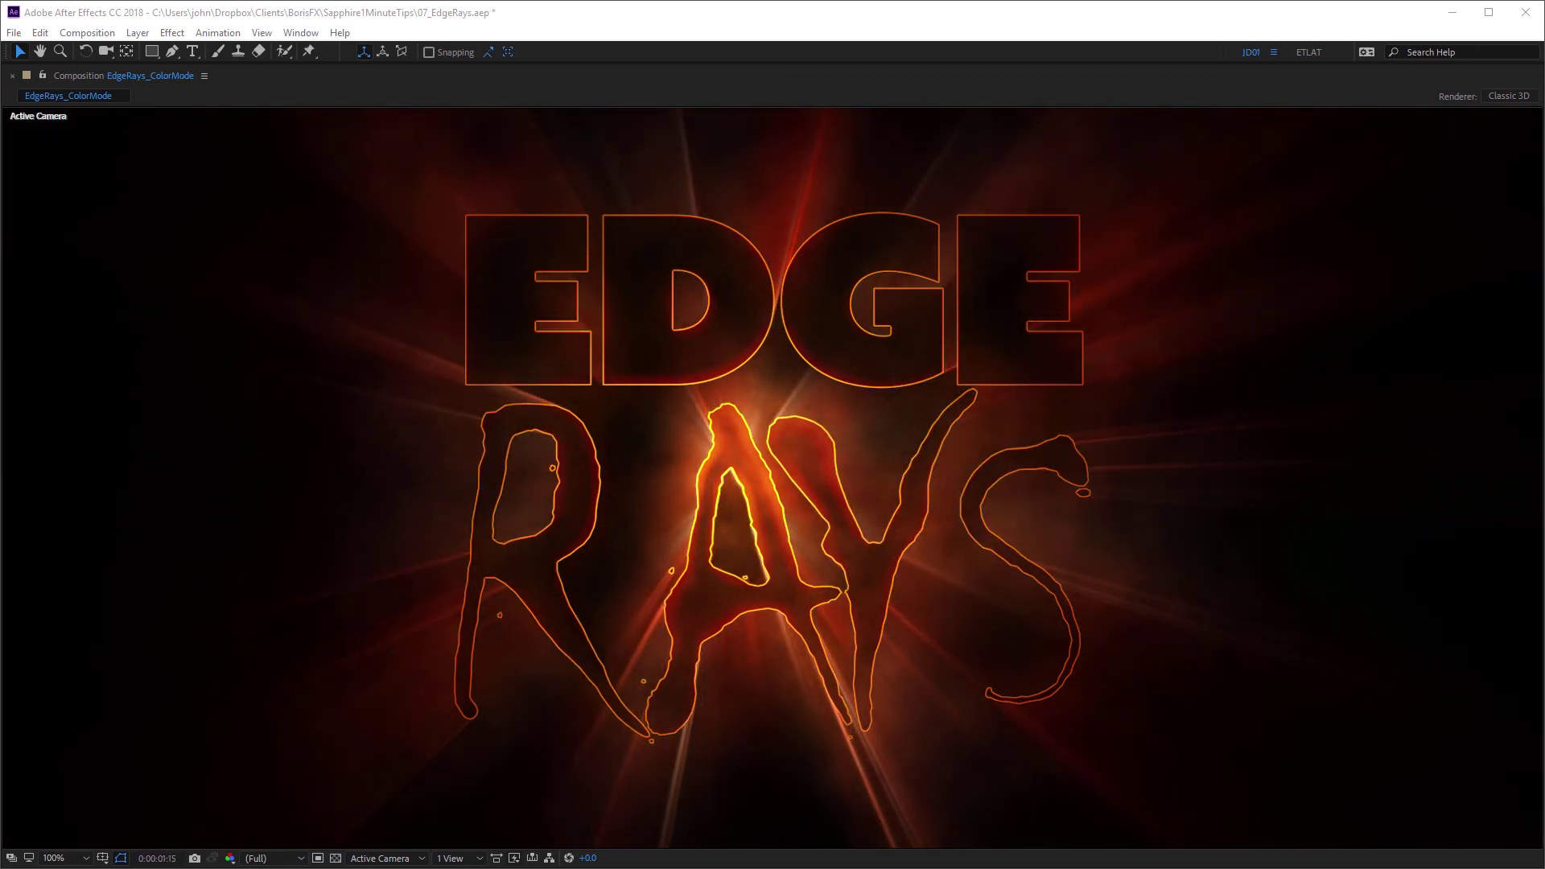
- Restore the maximized viewer to the normal workspace with the grave key
key(grave)
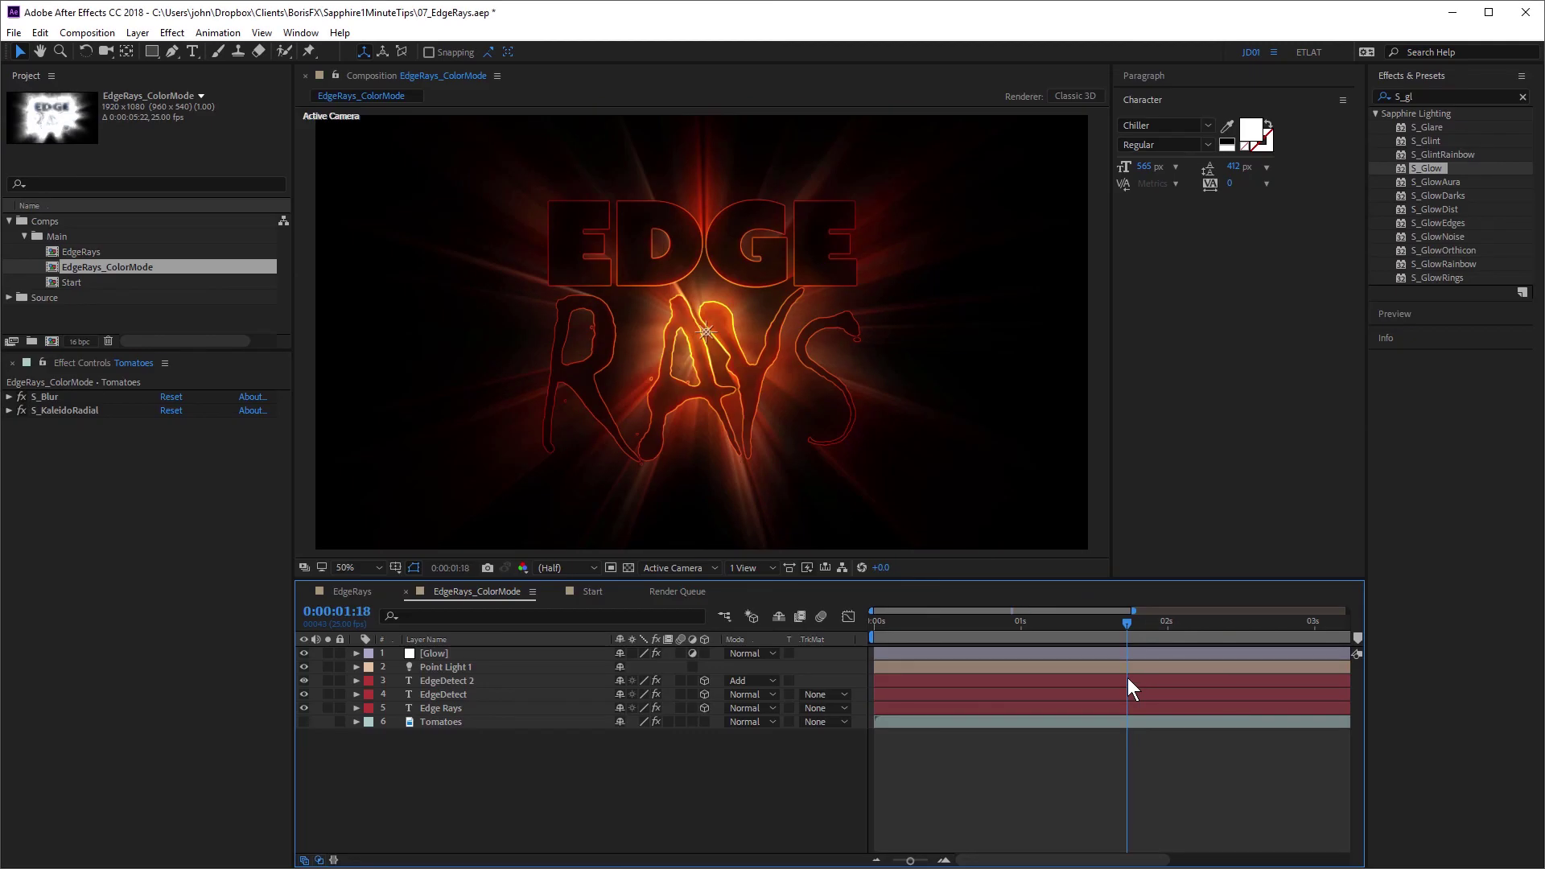